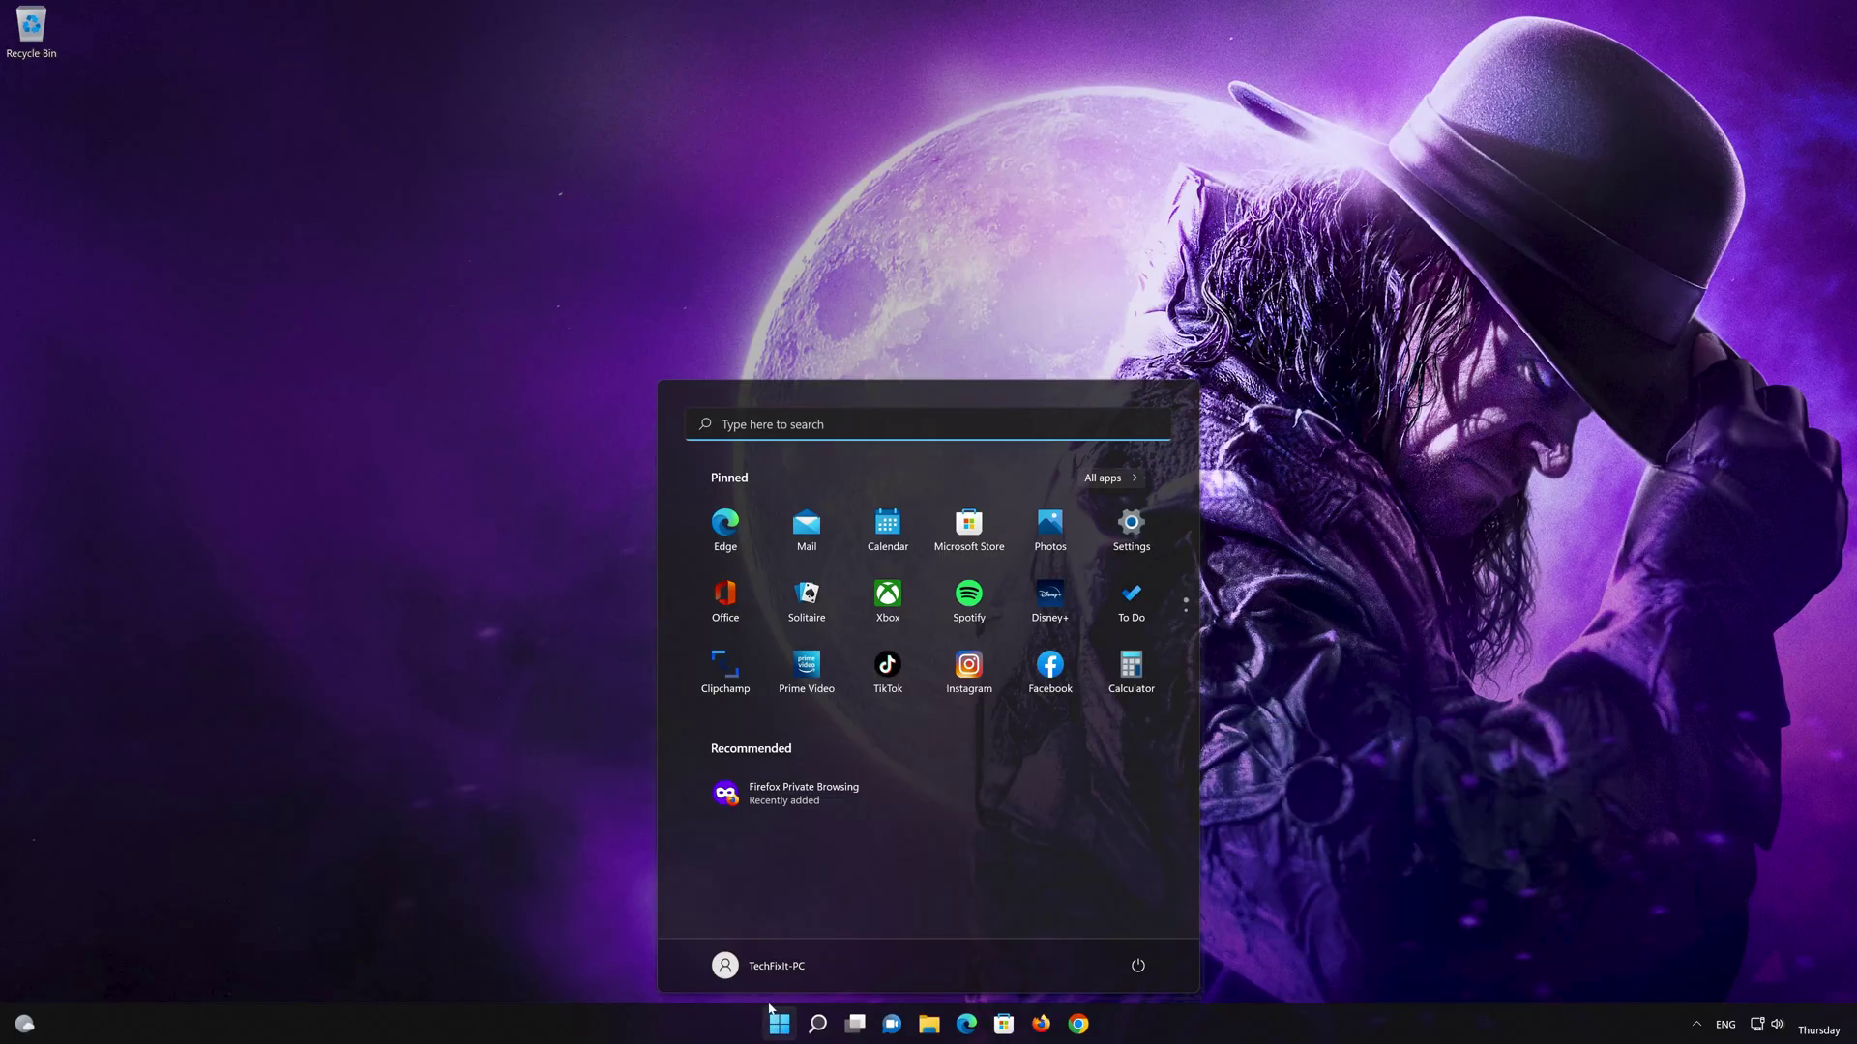
# Open the Network reset page within the advanced network settings of Windows Settings.
pyautogui.click(1128, 534)
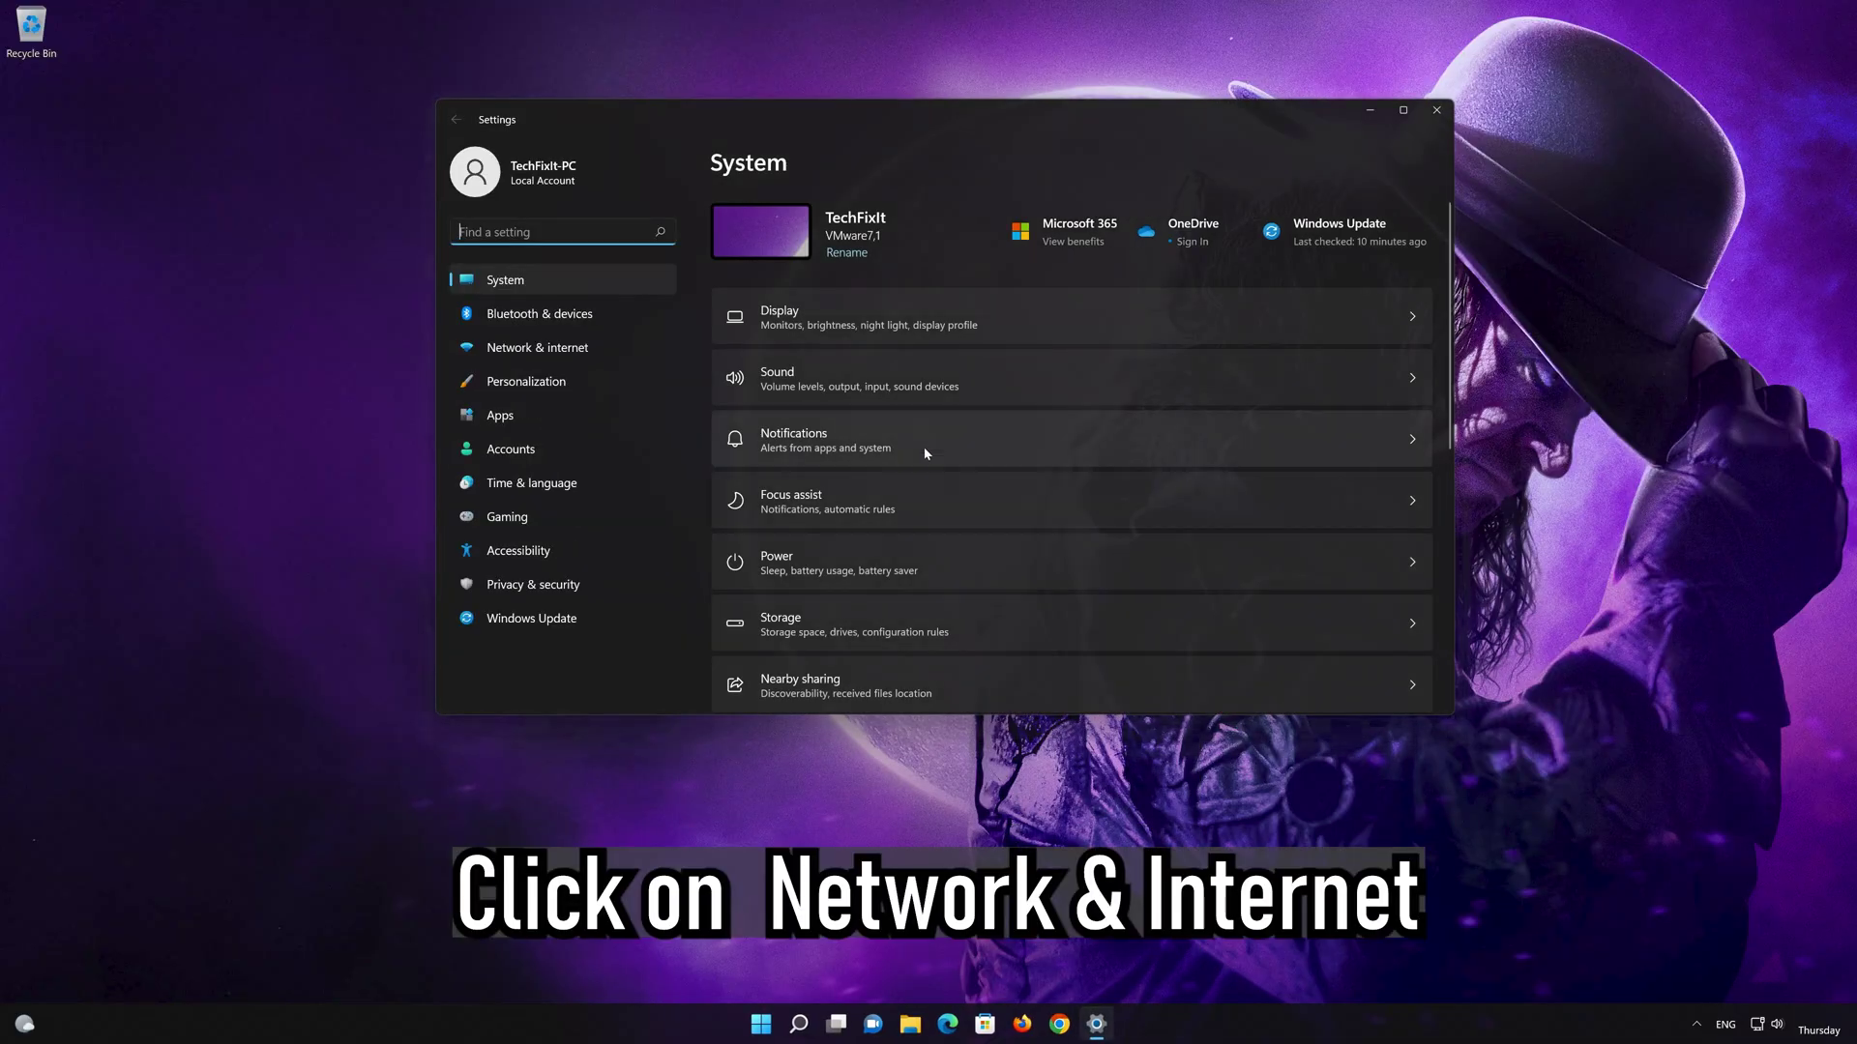
pyautogui.click(557, 352)
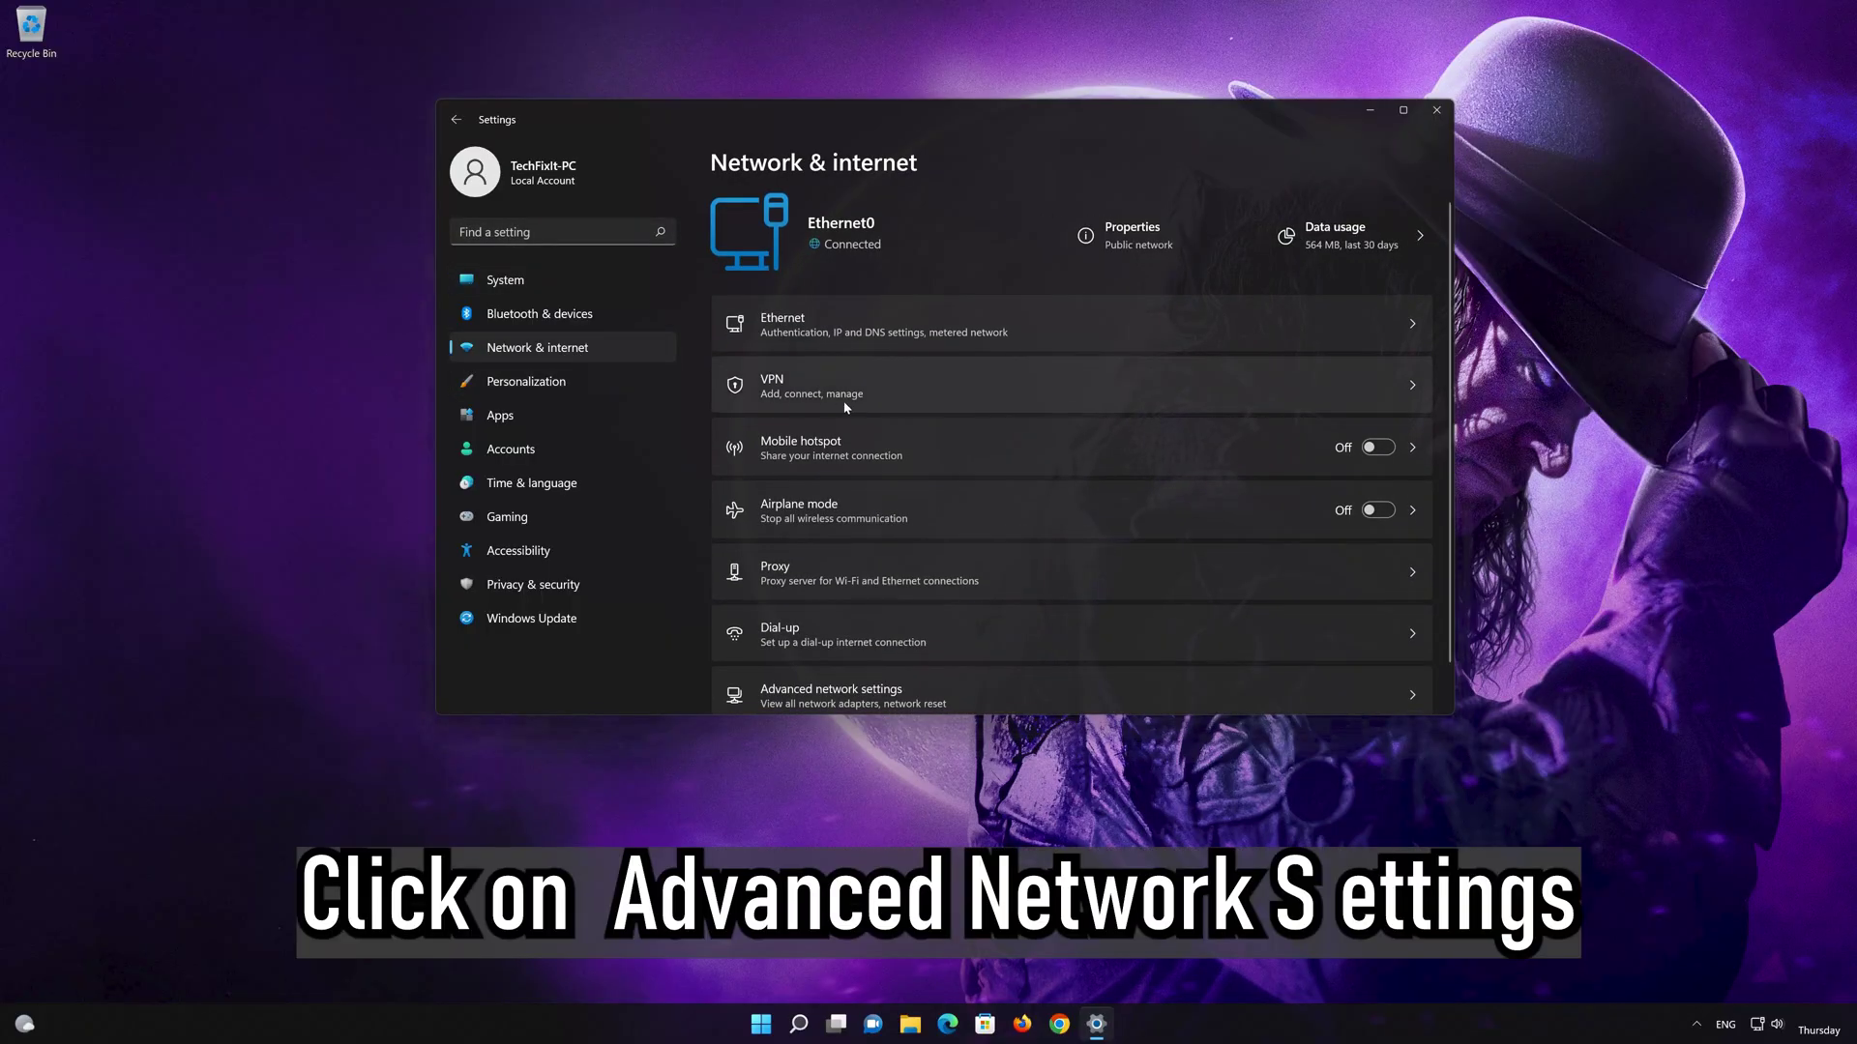
pyautogui.scroll(-1, 849, 681)
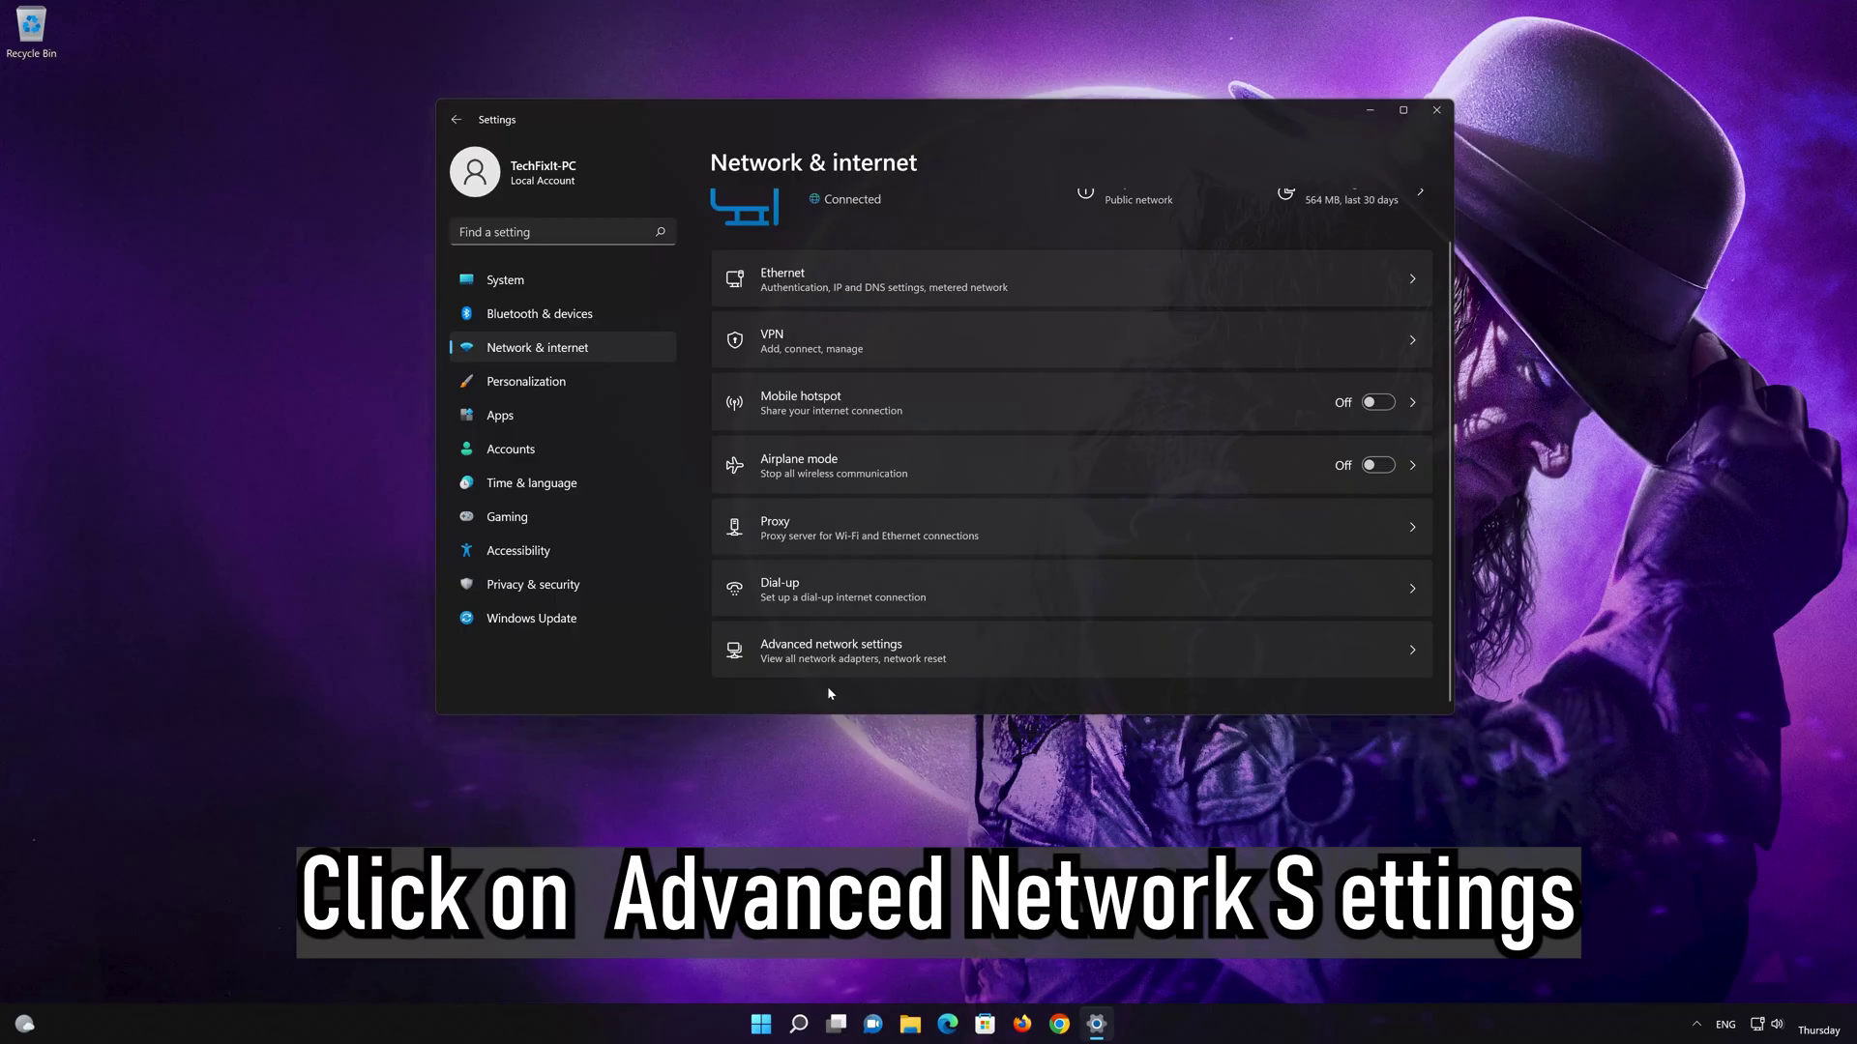
pyautogui.click(848, 666)
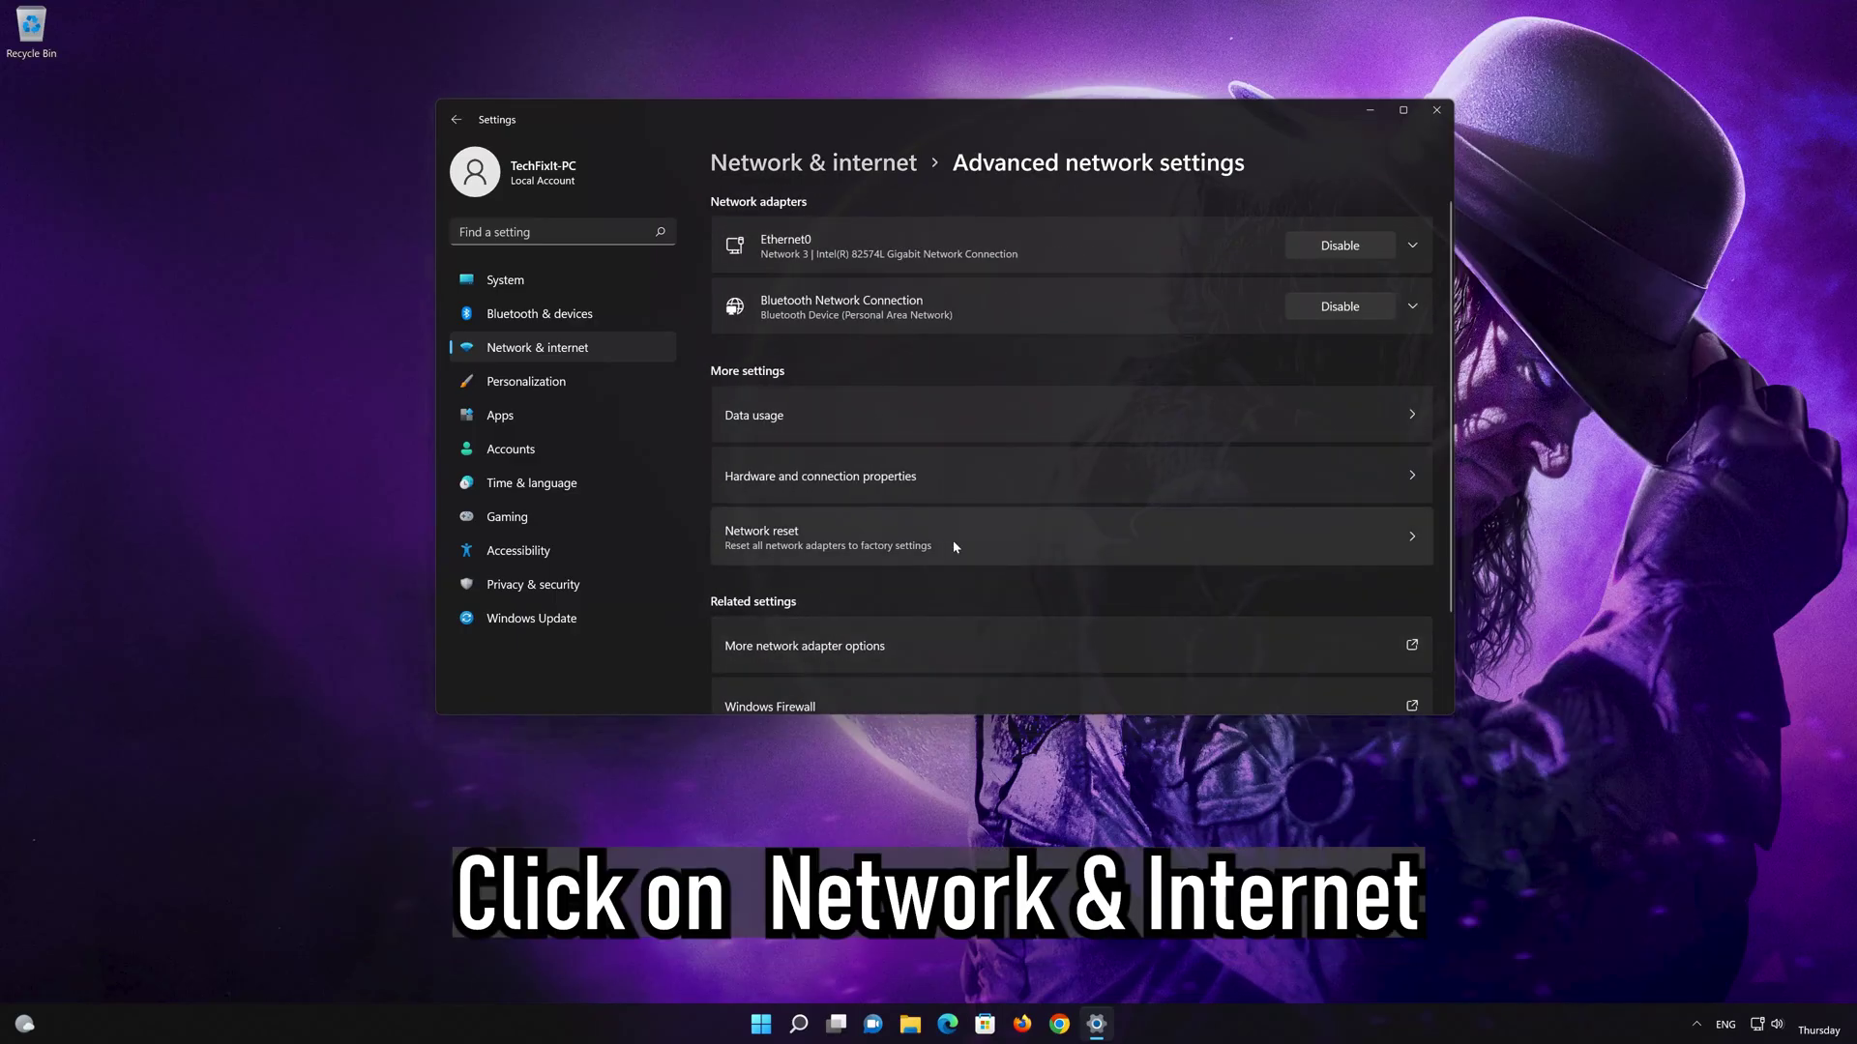
pyautogui.click(861, 539)
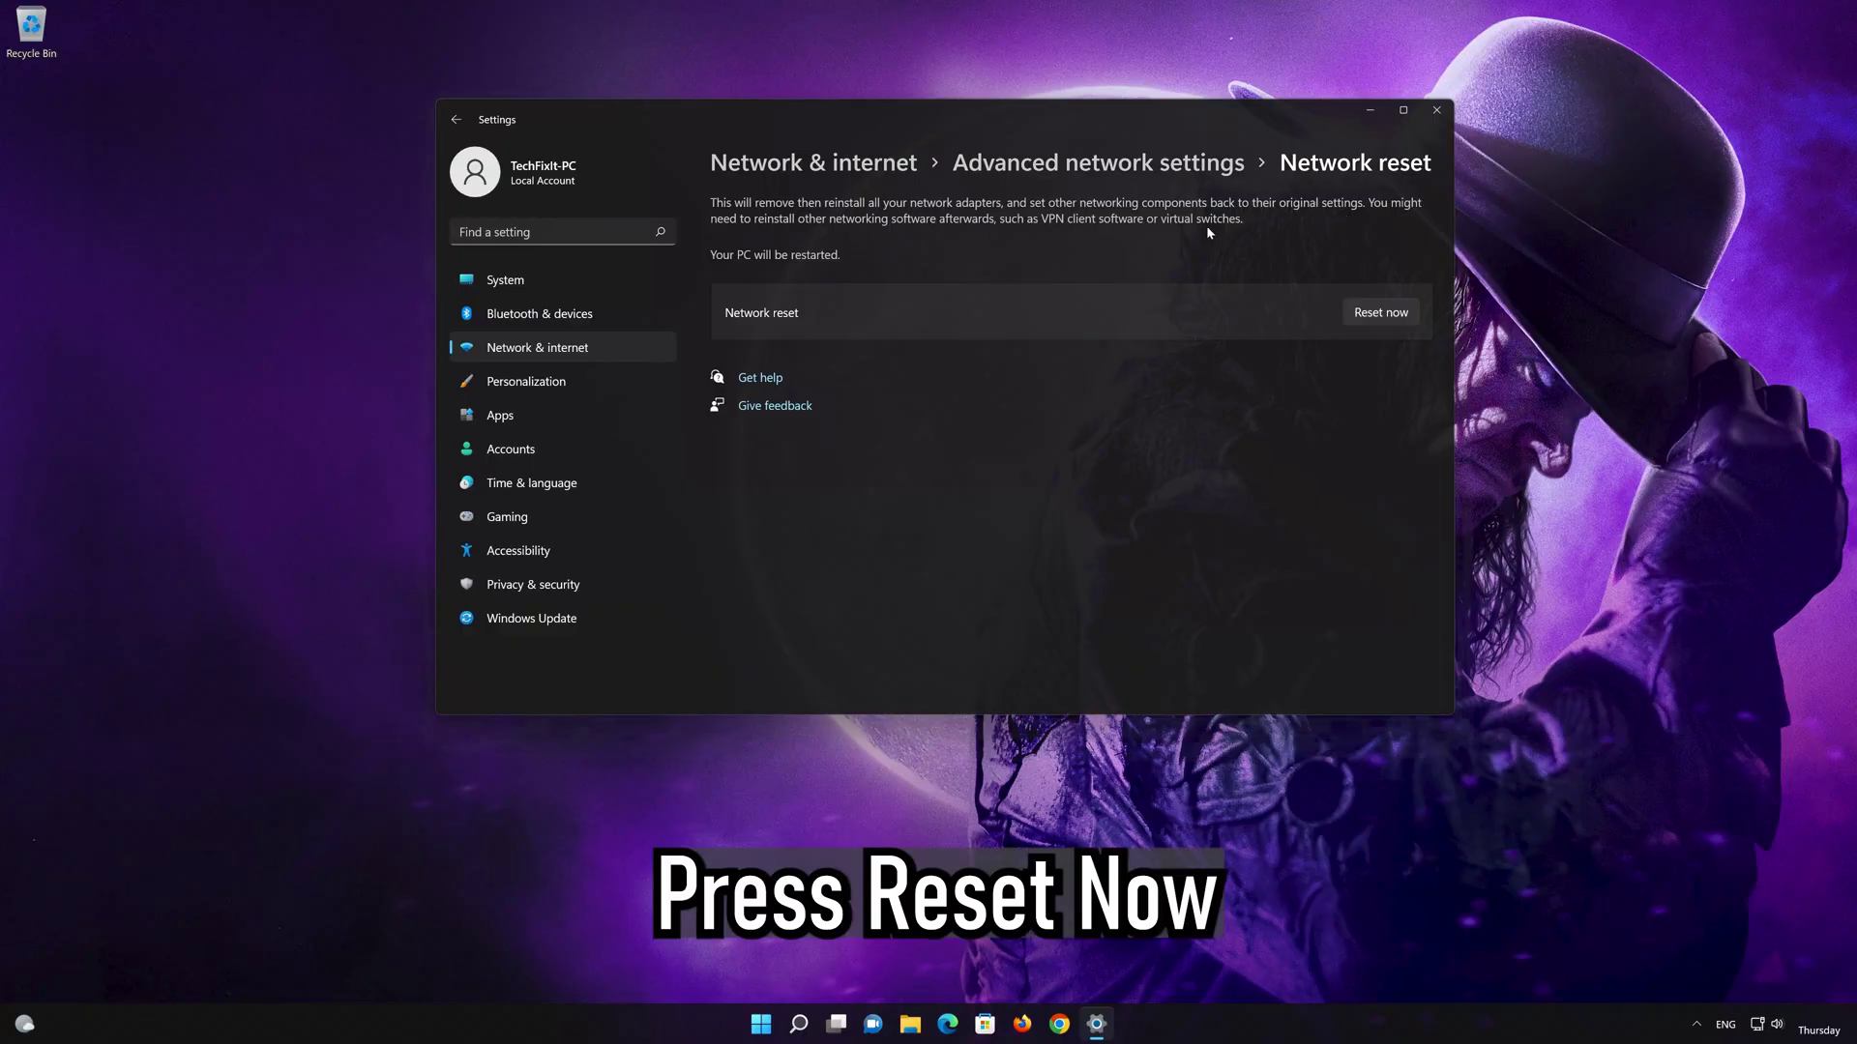
# Reset all network adapters, confirm the reset, dismiss the sign-out notice and close Settings.
pyautogui.click(1403, 315)
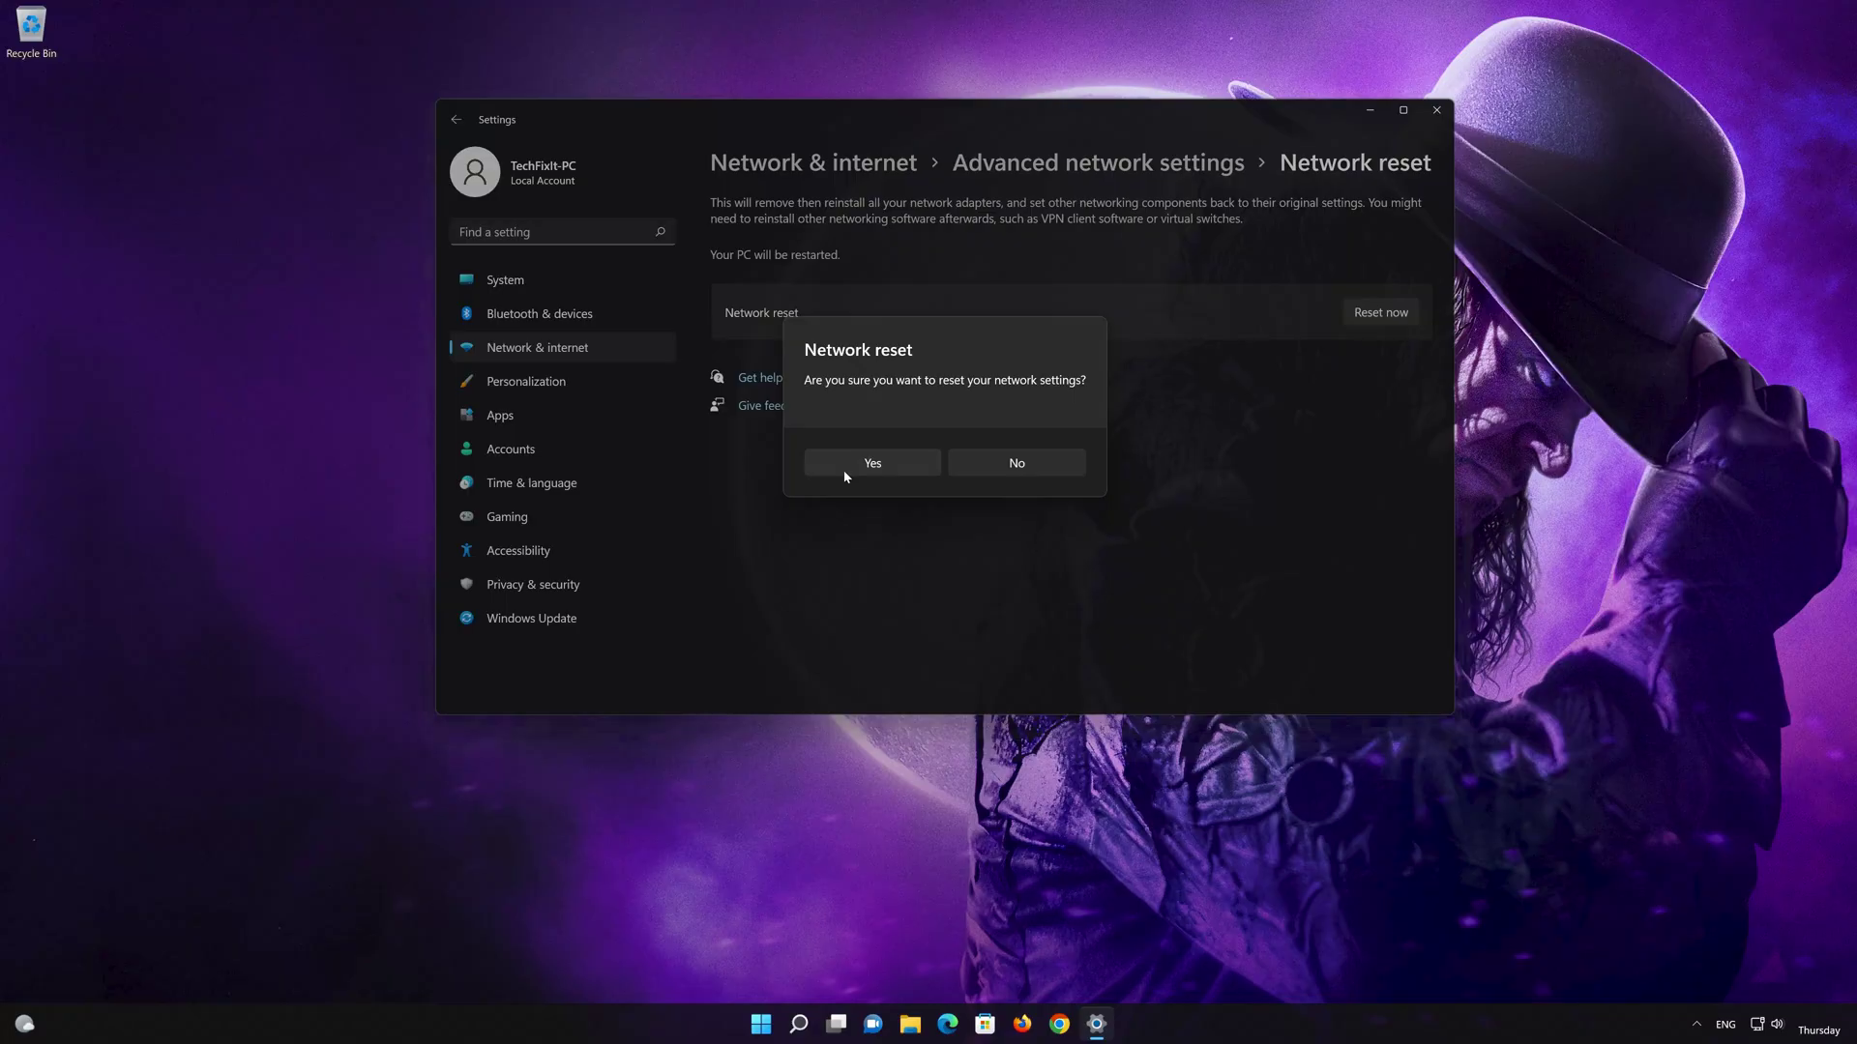
pyautogui.click(846, 464)
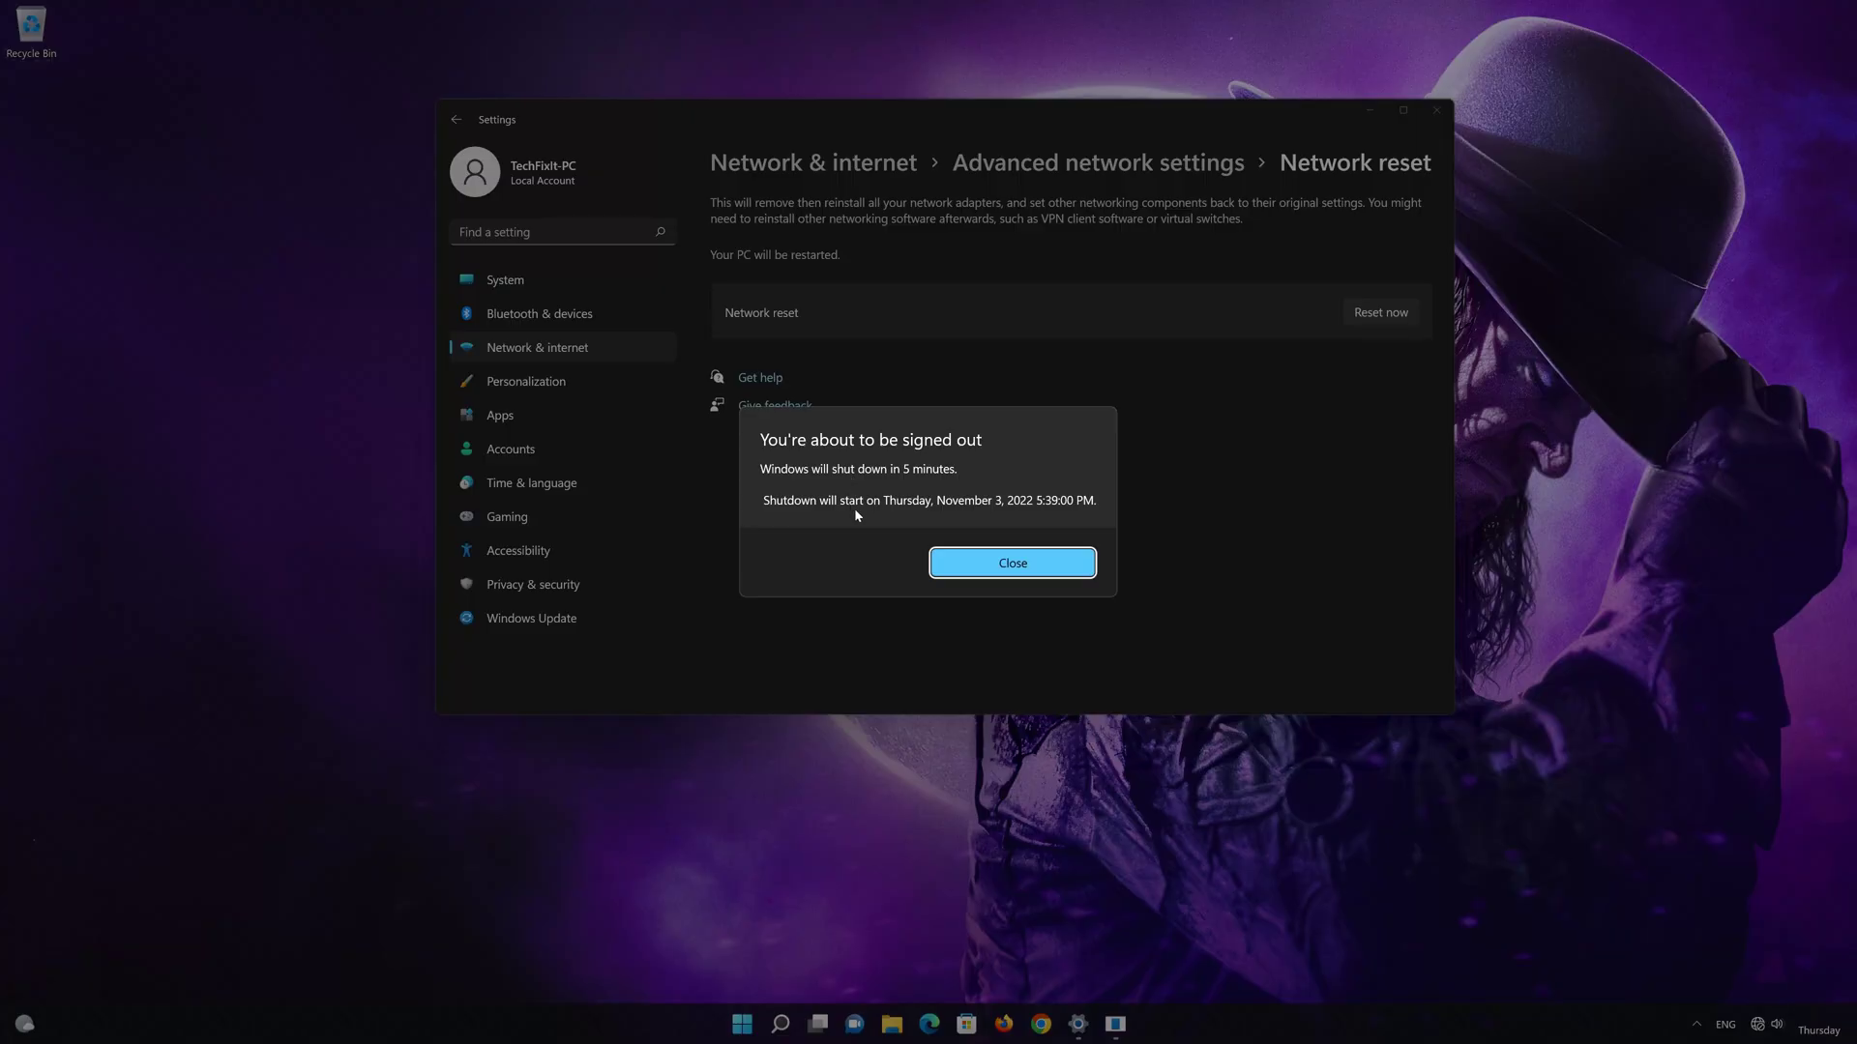
pyautogui.click(1012, 564)
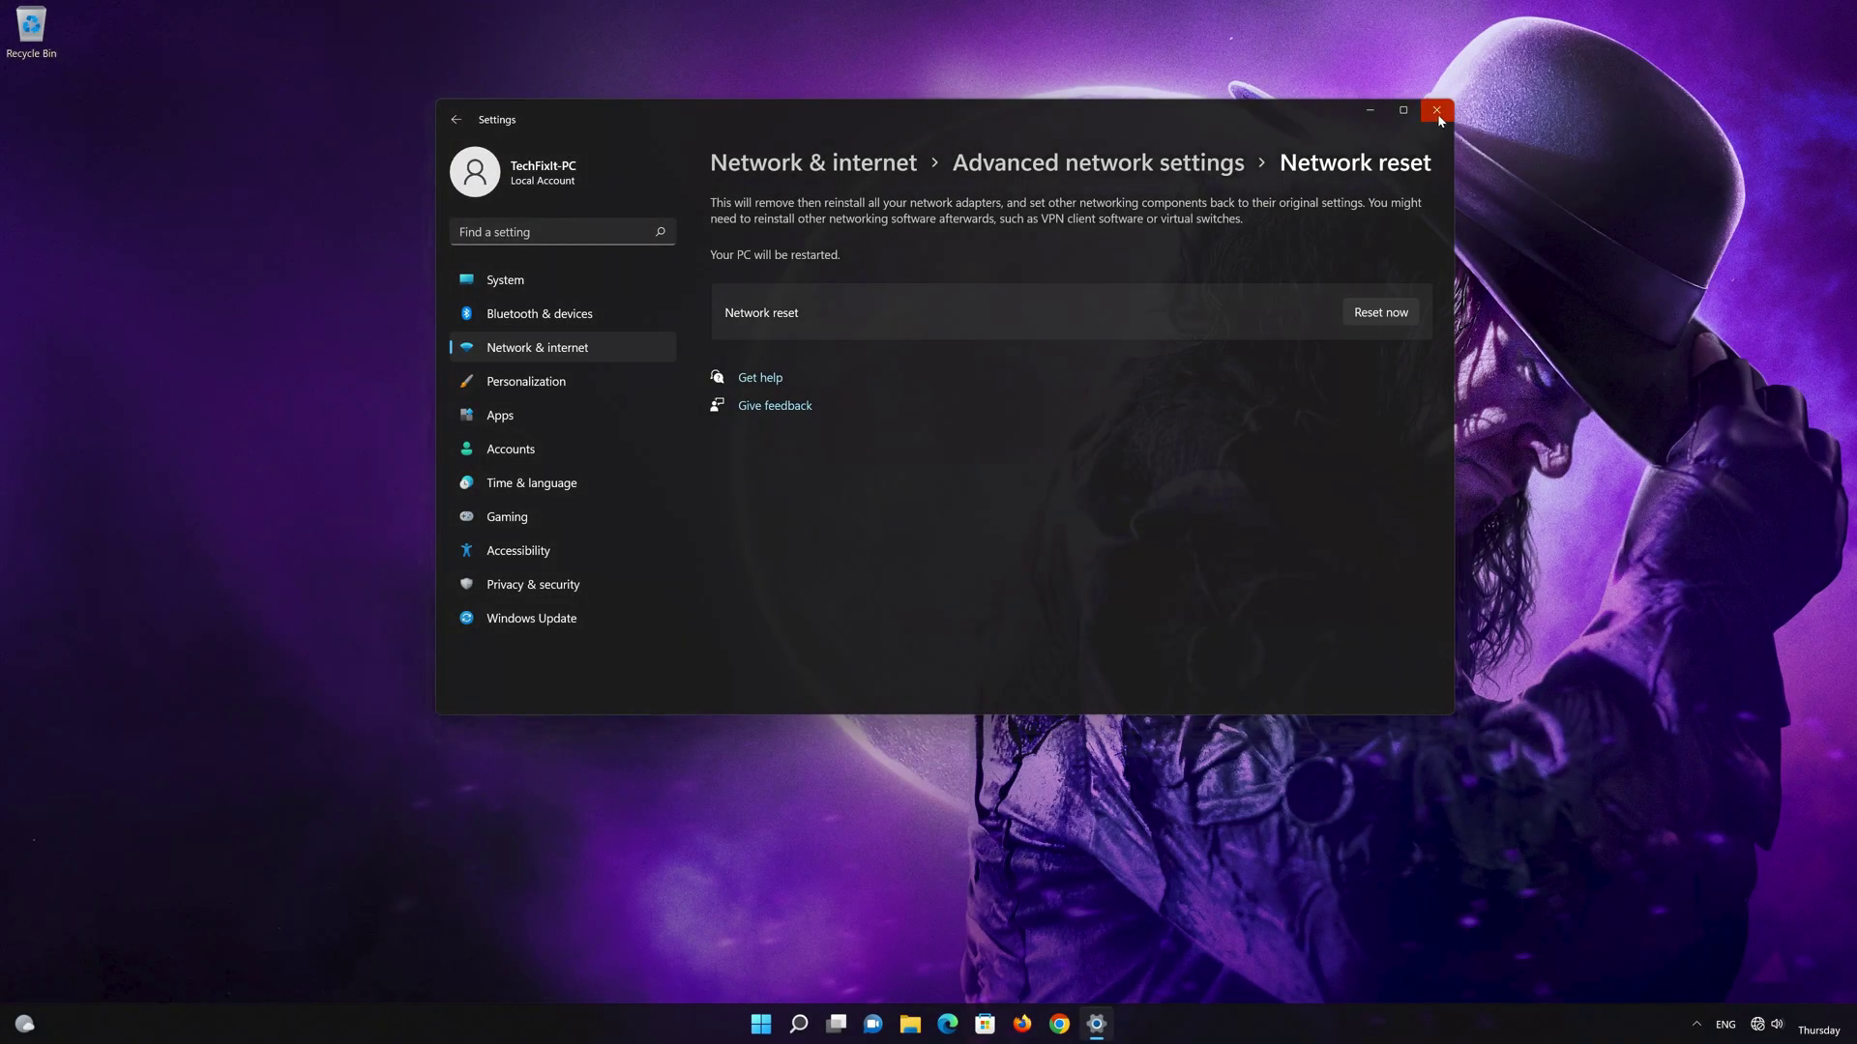
pyautogui.click(1437, 111)
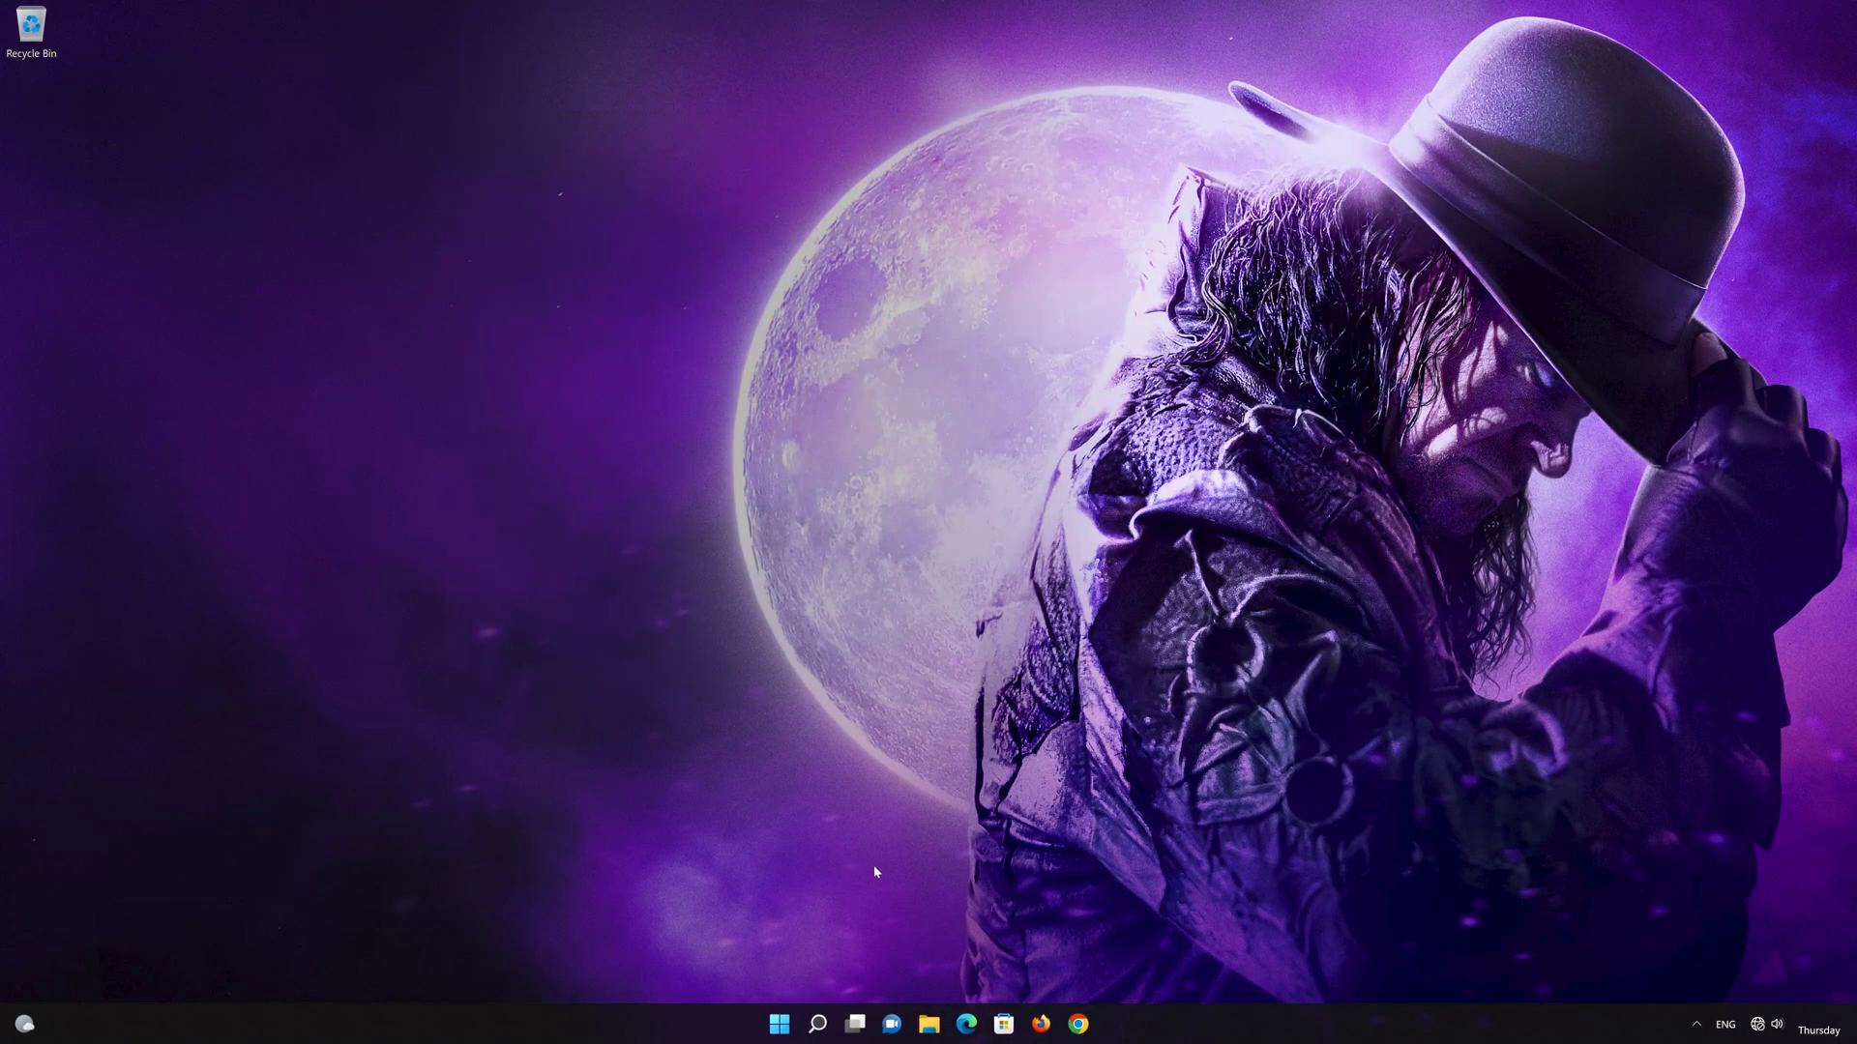
# Restart the PC to complete the network reset.
pyautogui.click(780, 1023)
pyautogui.click(1137, 968)
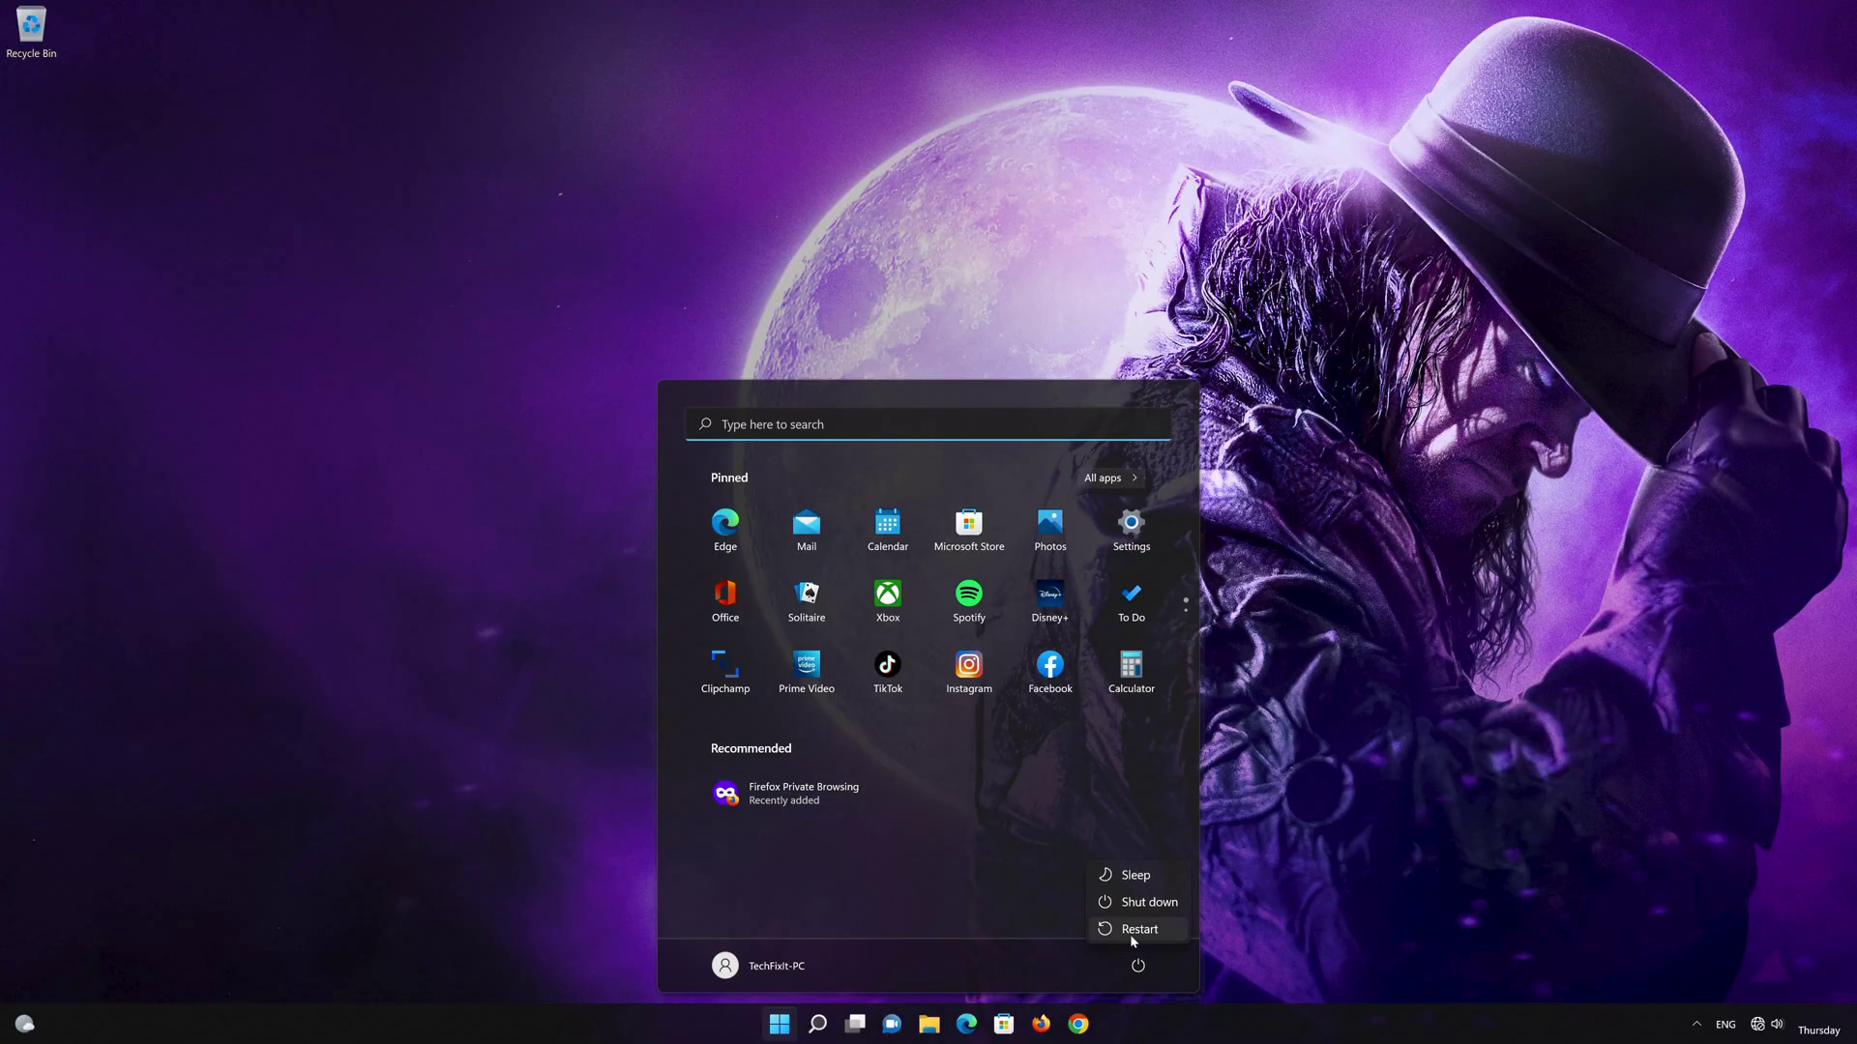
pyautogui.click(1131, 938)
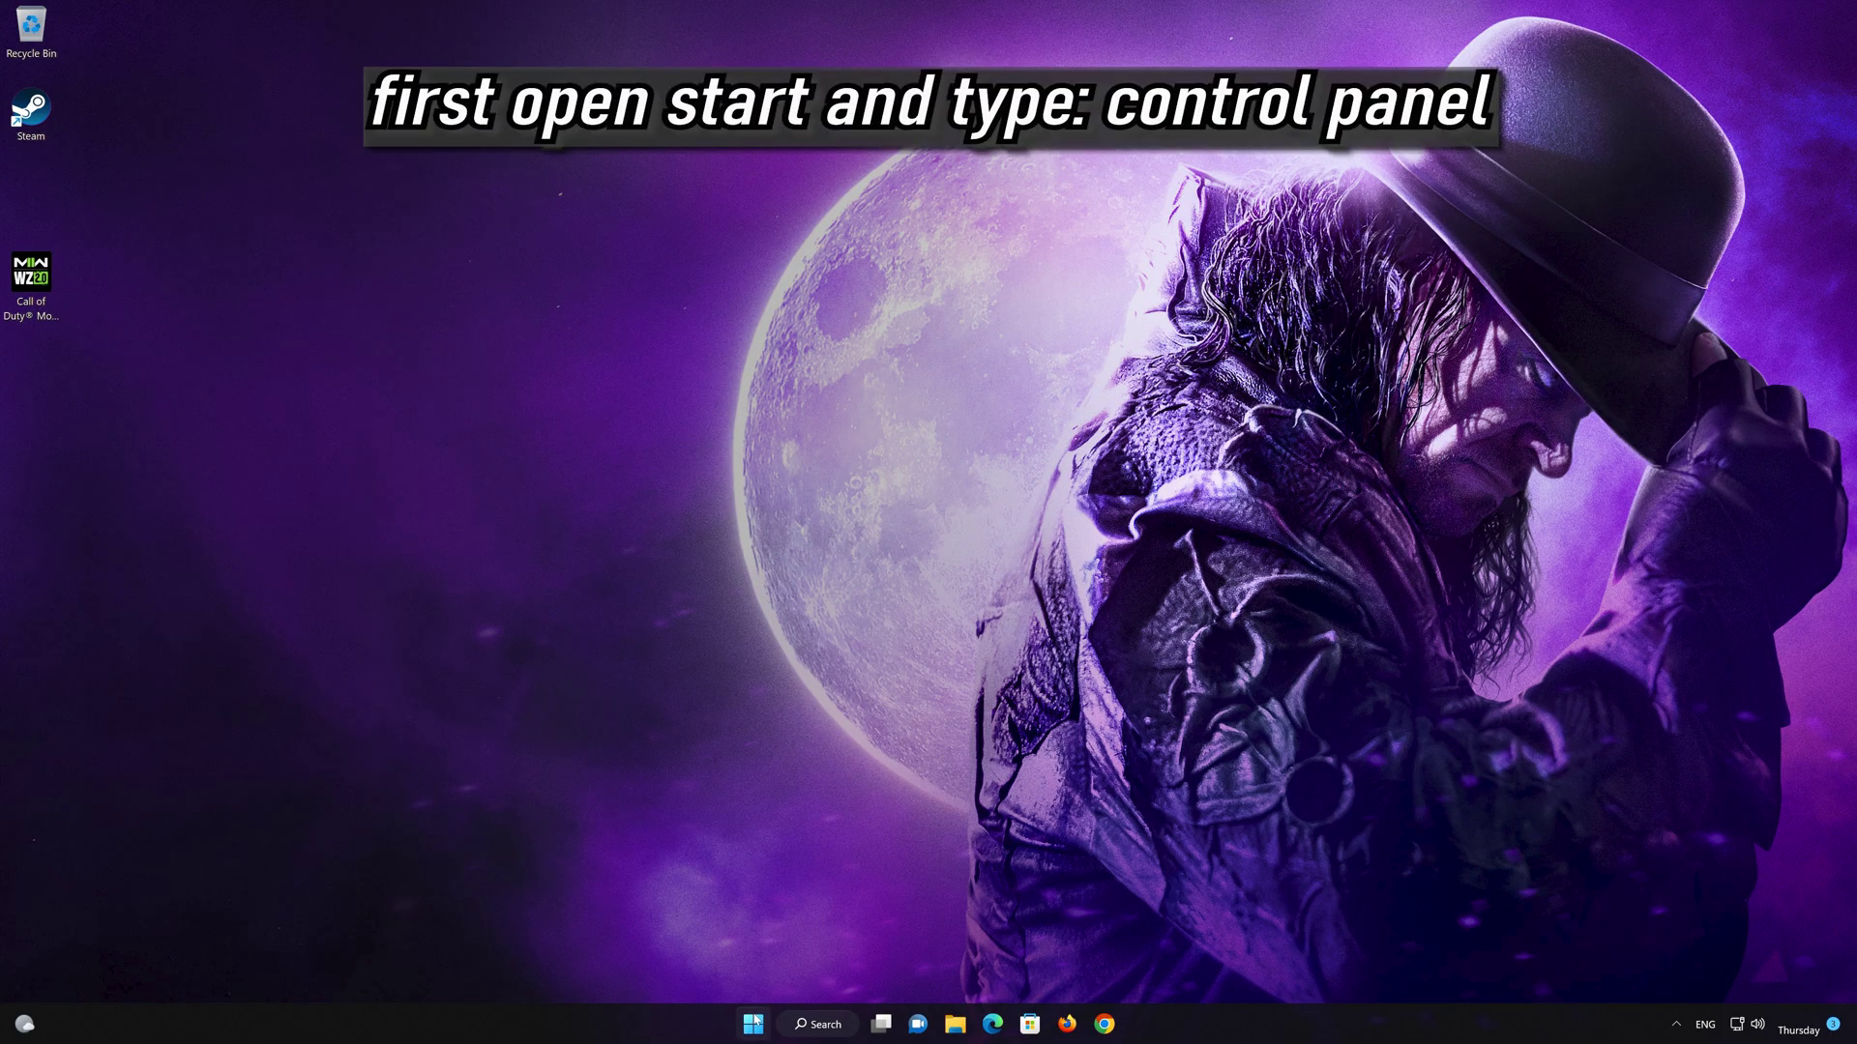
# Find and open Control Panel and go to its Network and Sharing Center.
pyautogui.click(755, 1022)
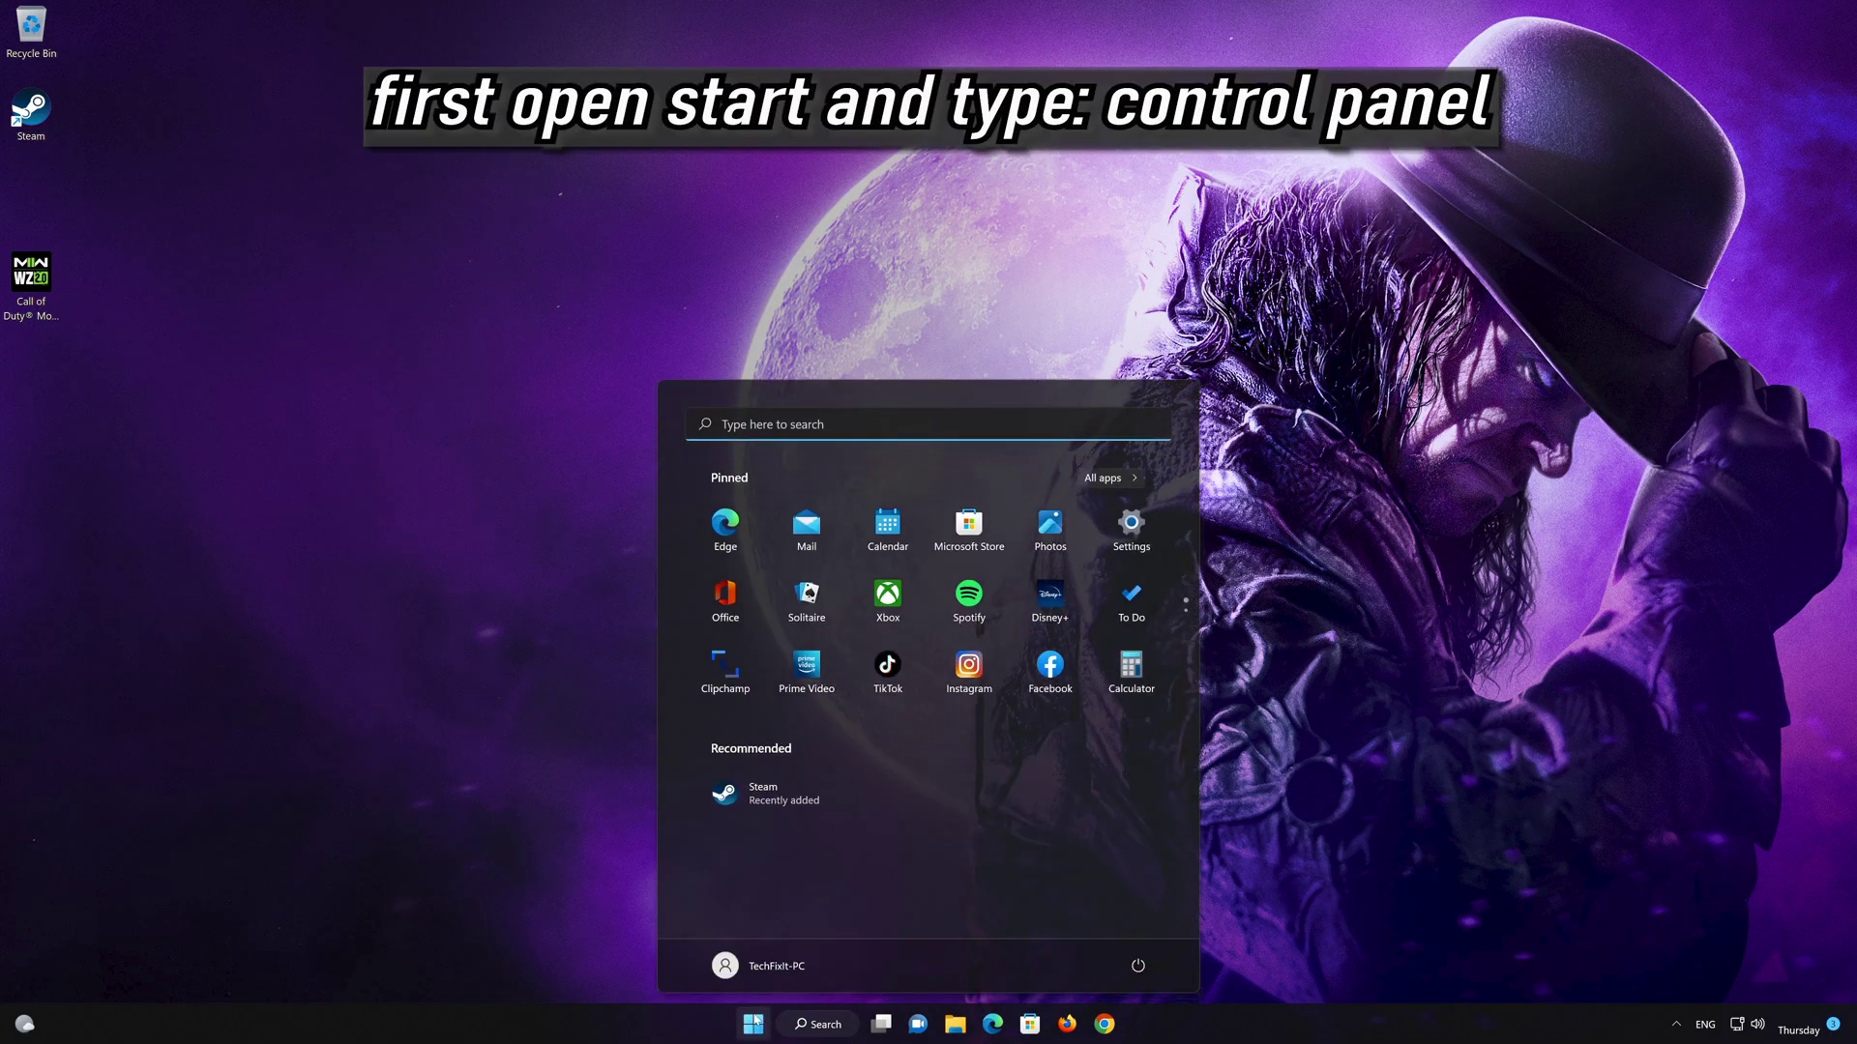
pyautogui.write('control panel')
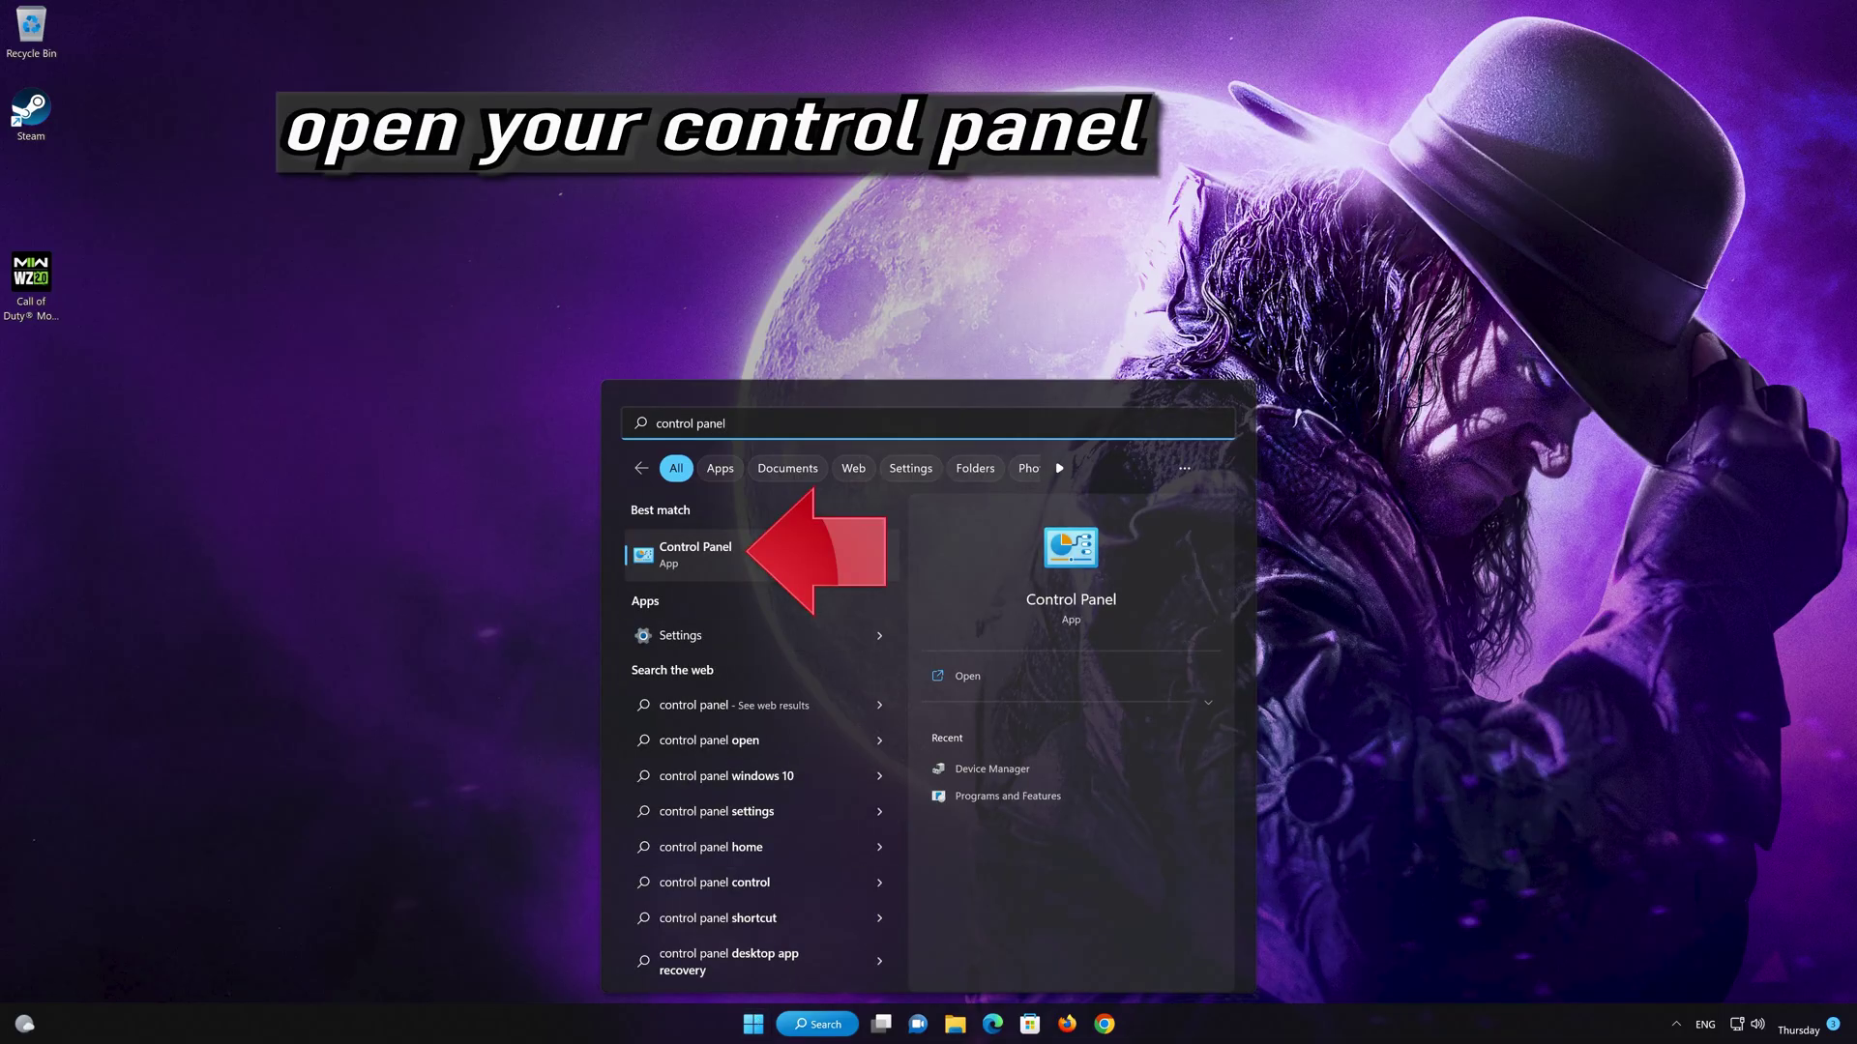
pyautogui.click(745, 549)
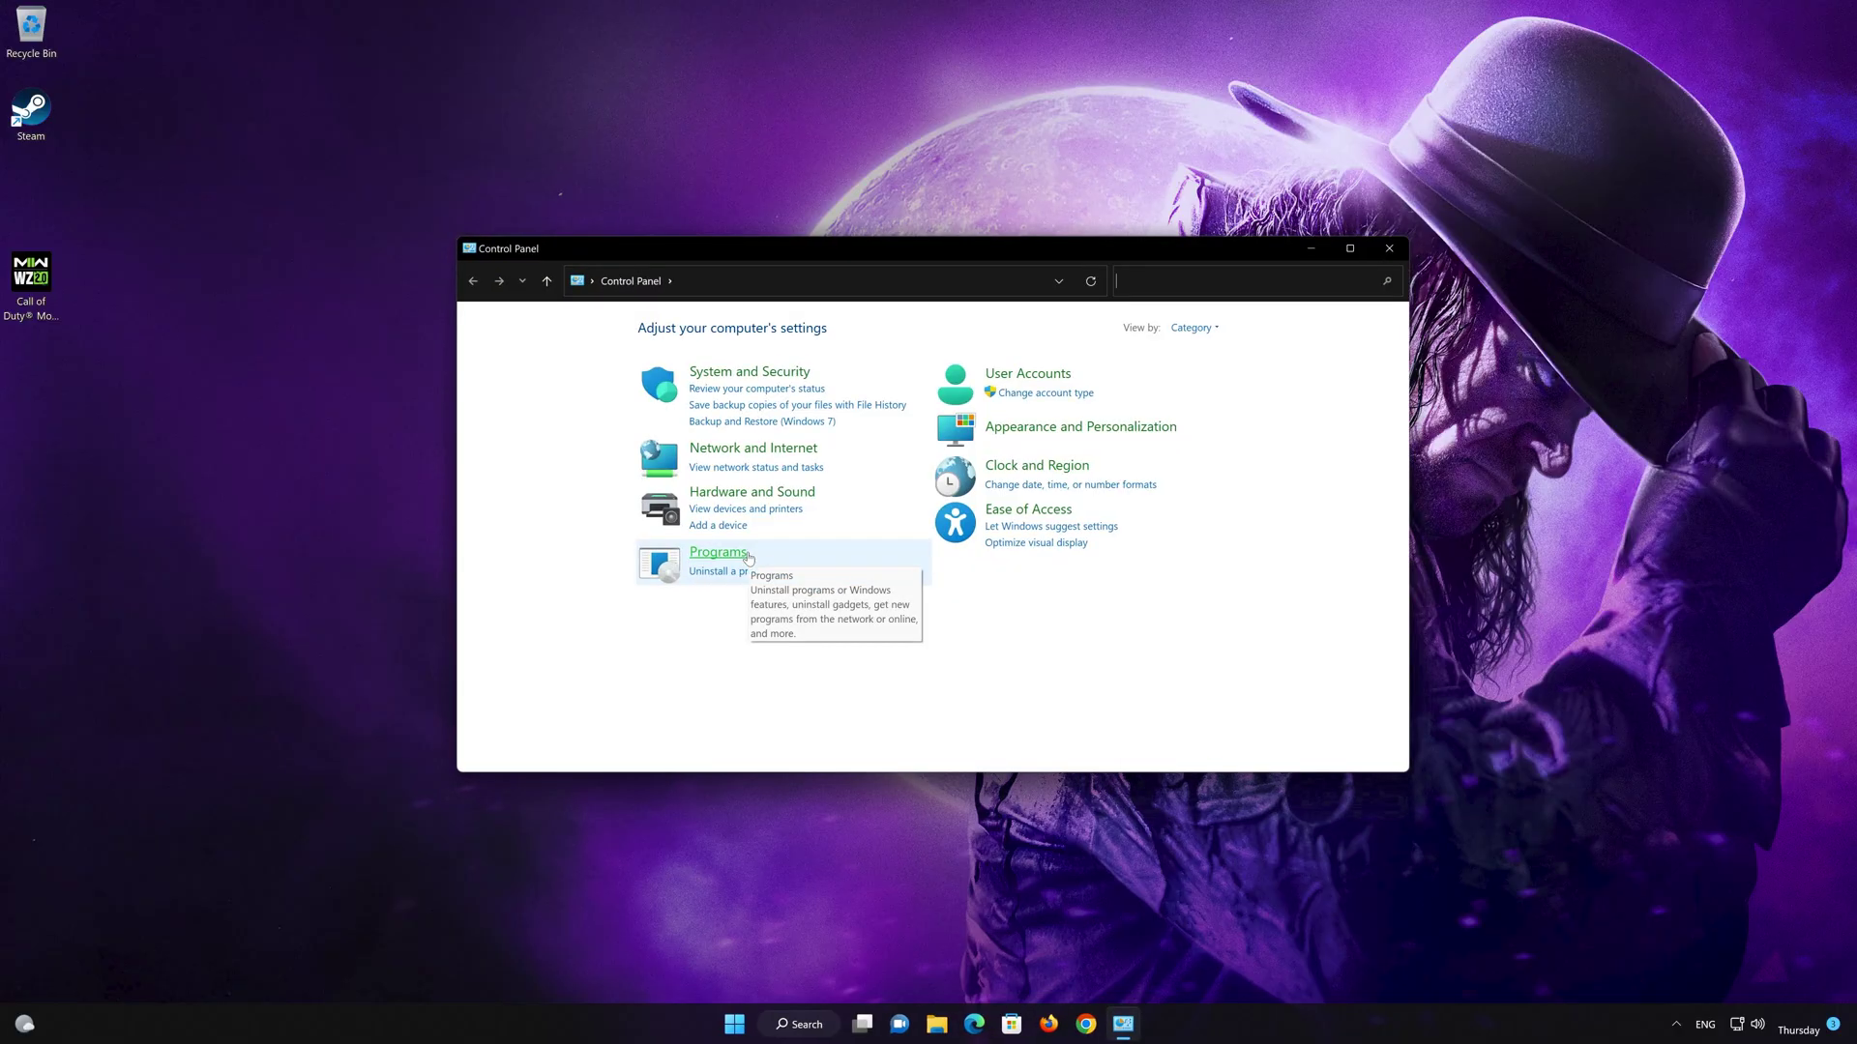
pyautogui.click(763, 450)
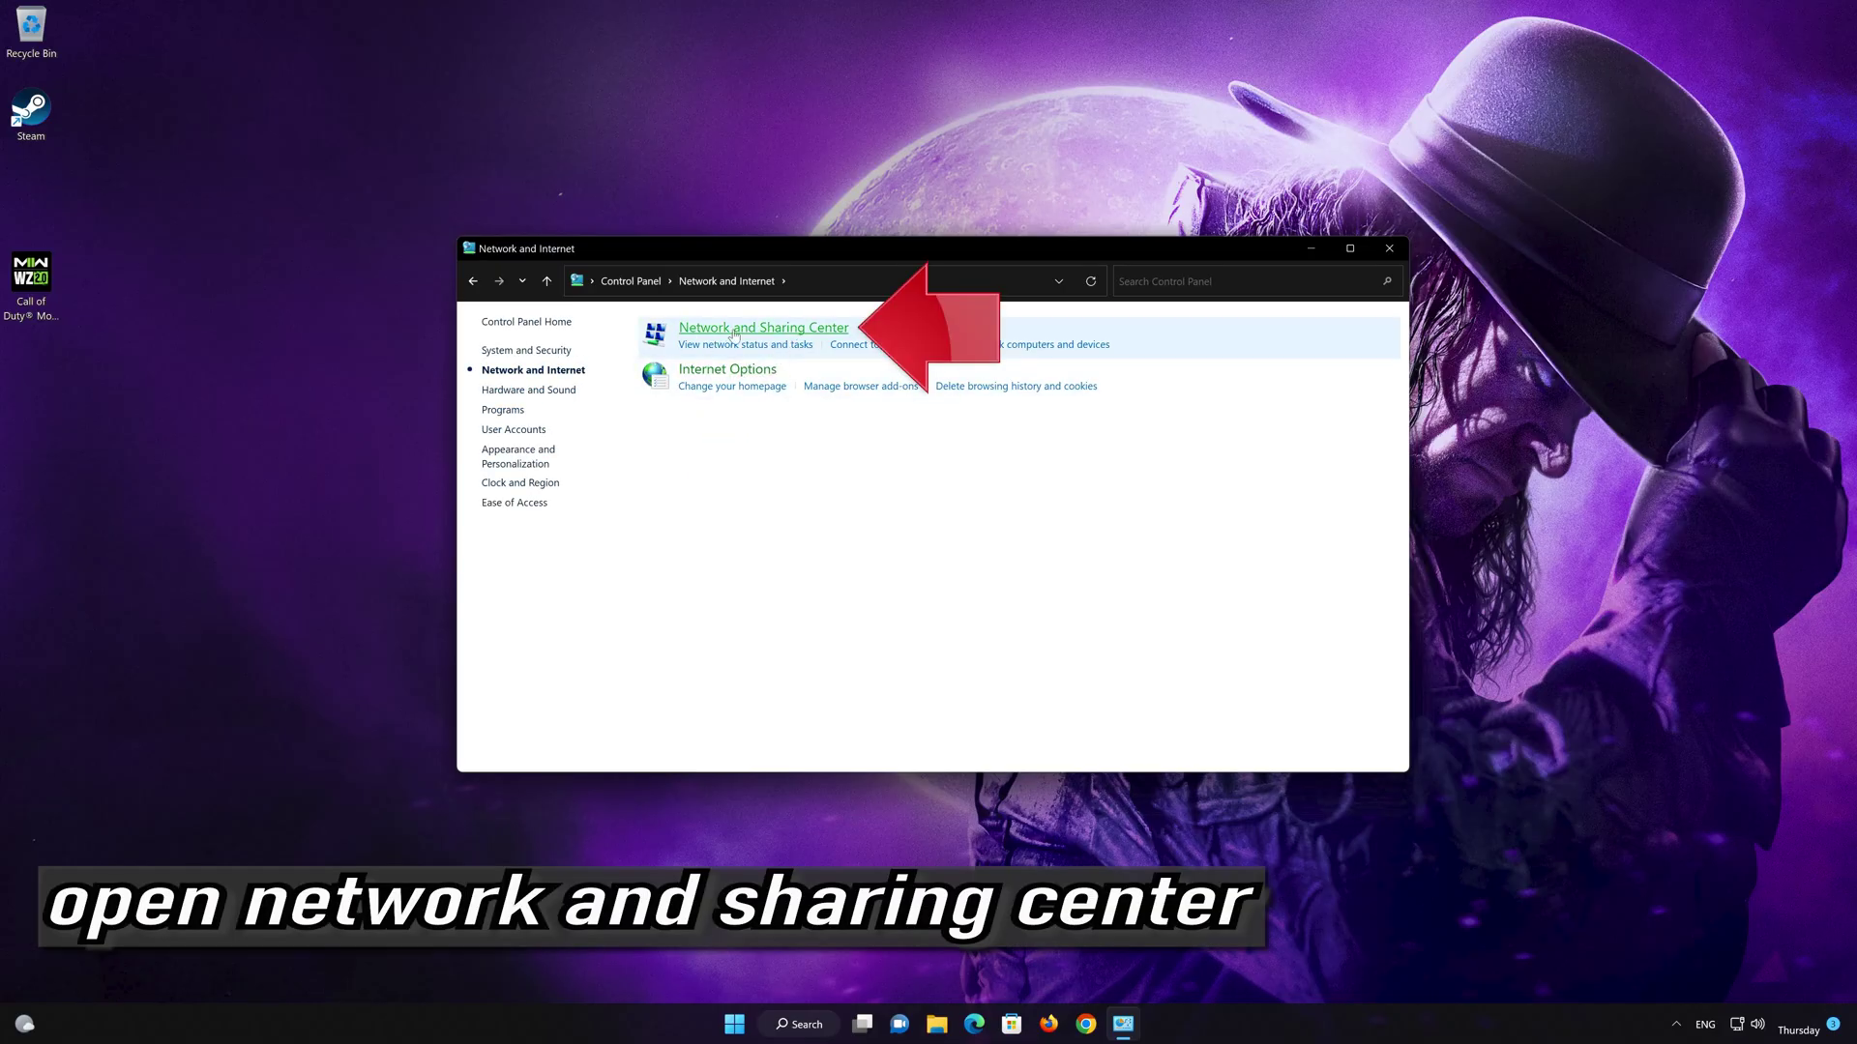
pyautogui.click(784, 330)
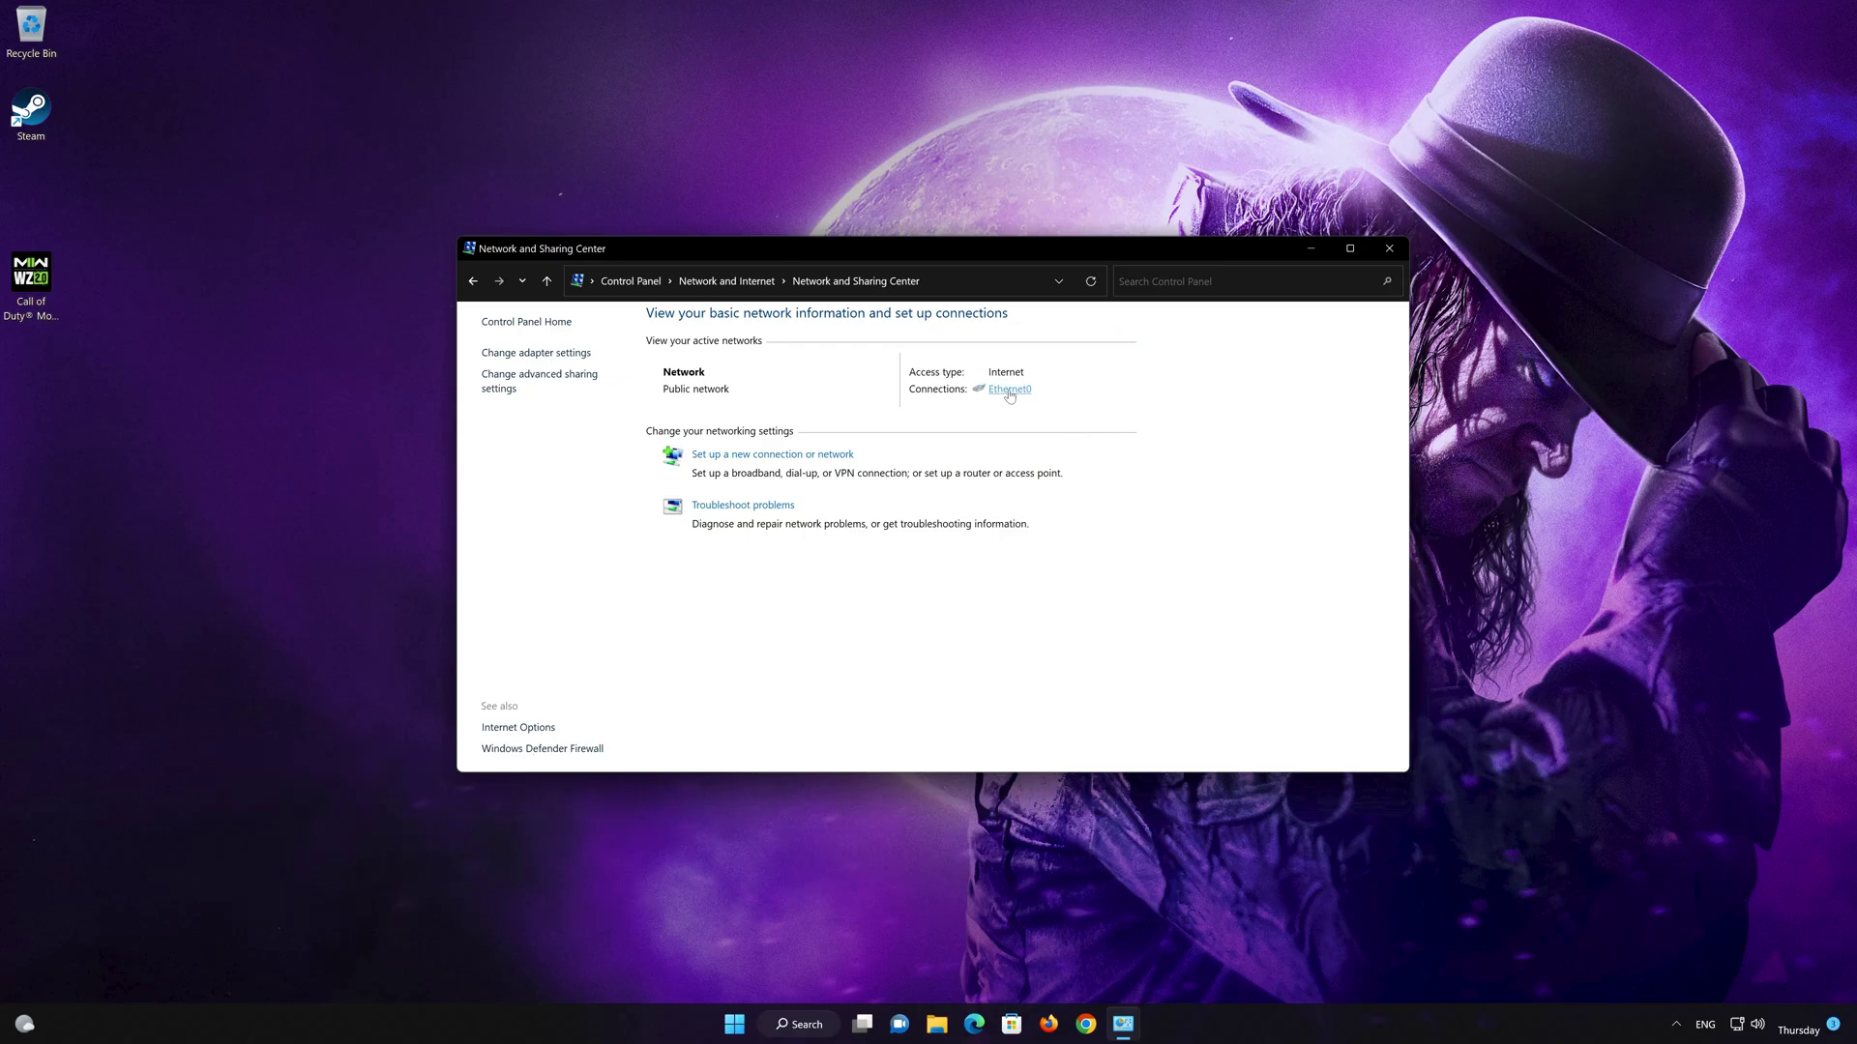
# Open the Internet Protocol Version 4 (TCP/IPv4) properties of the Ethernet0 connection.
pyautogui.click(1008, 391)
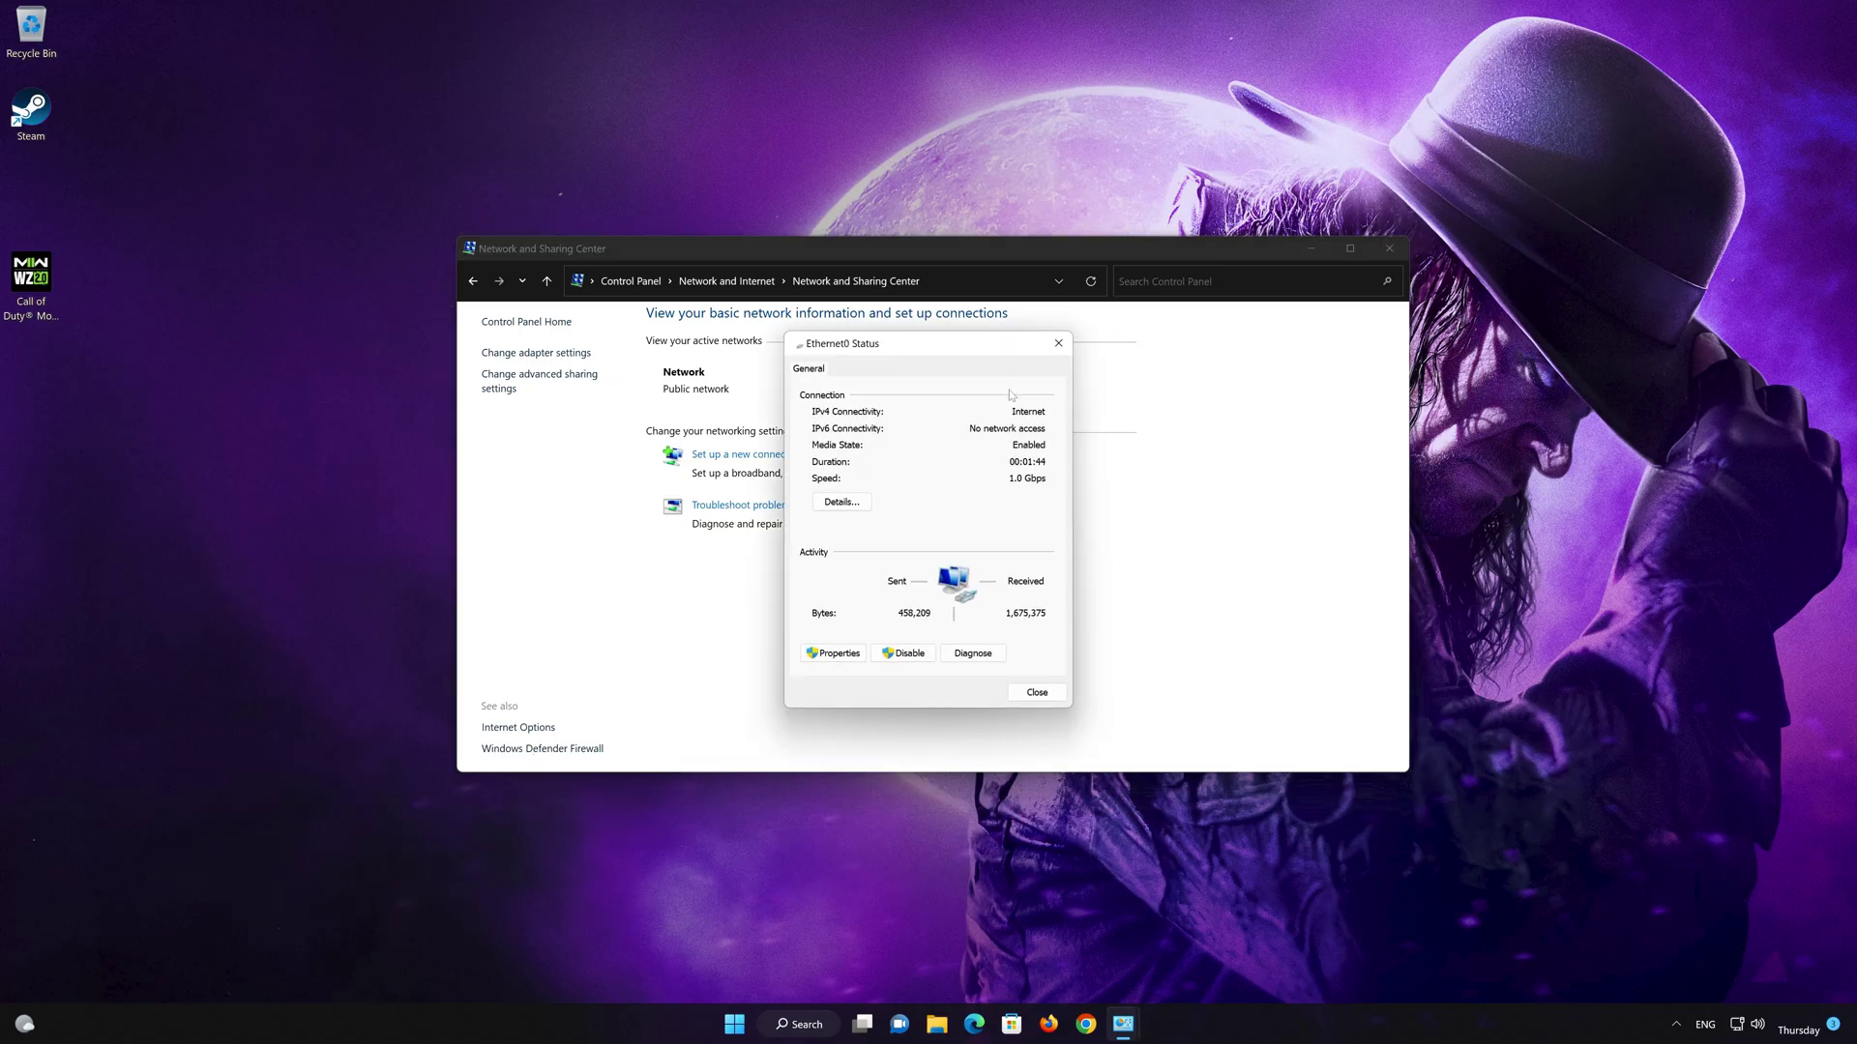
pyautogui.click(838, 654)
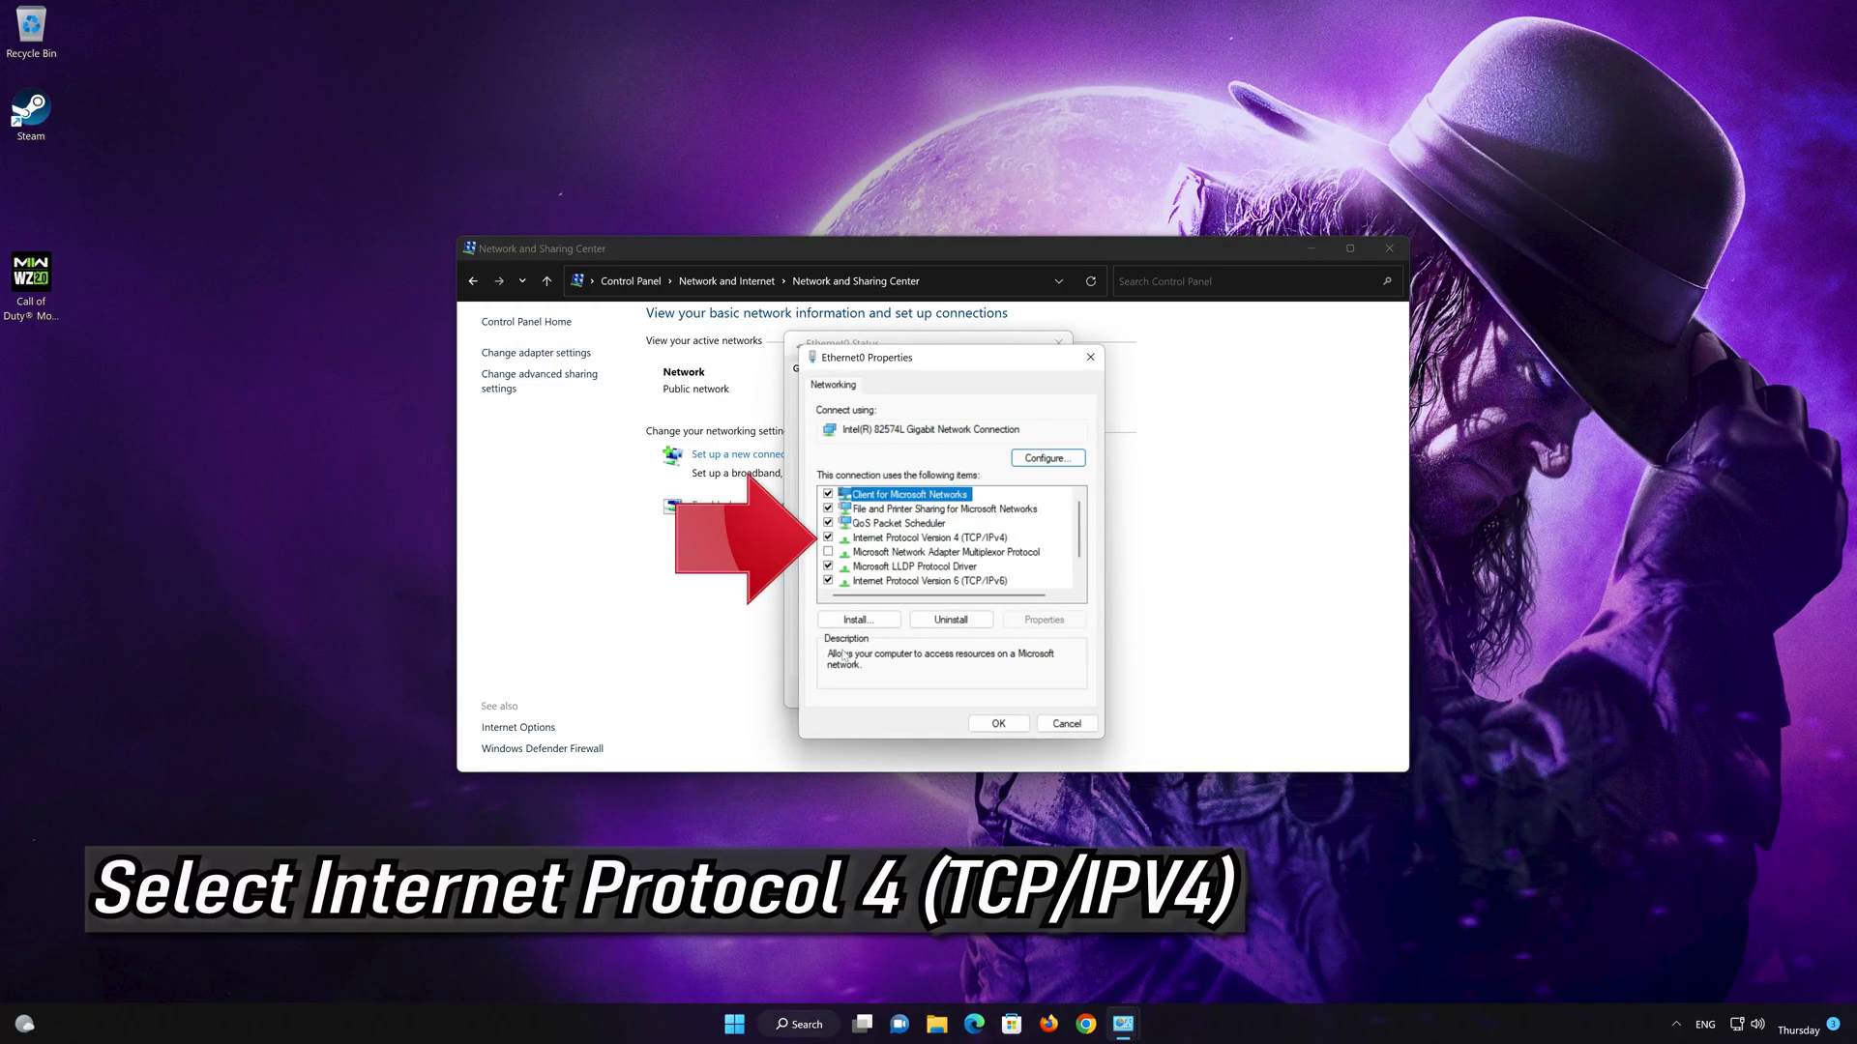
pyautogui.click(831, 538)
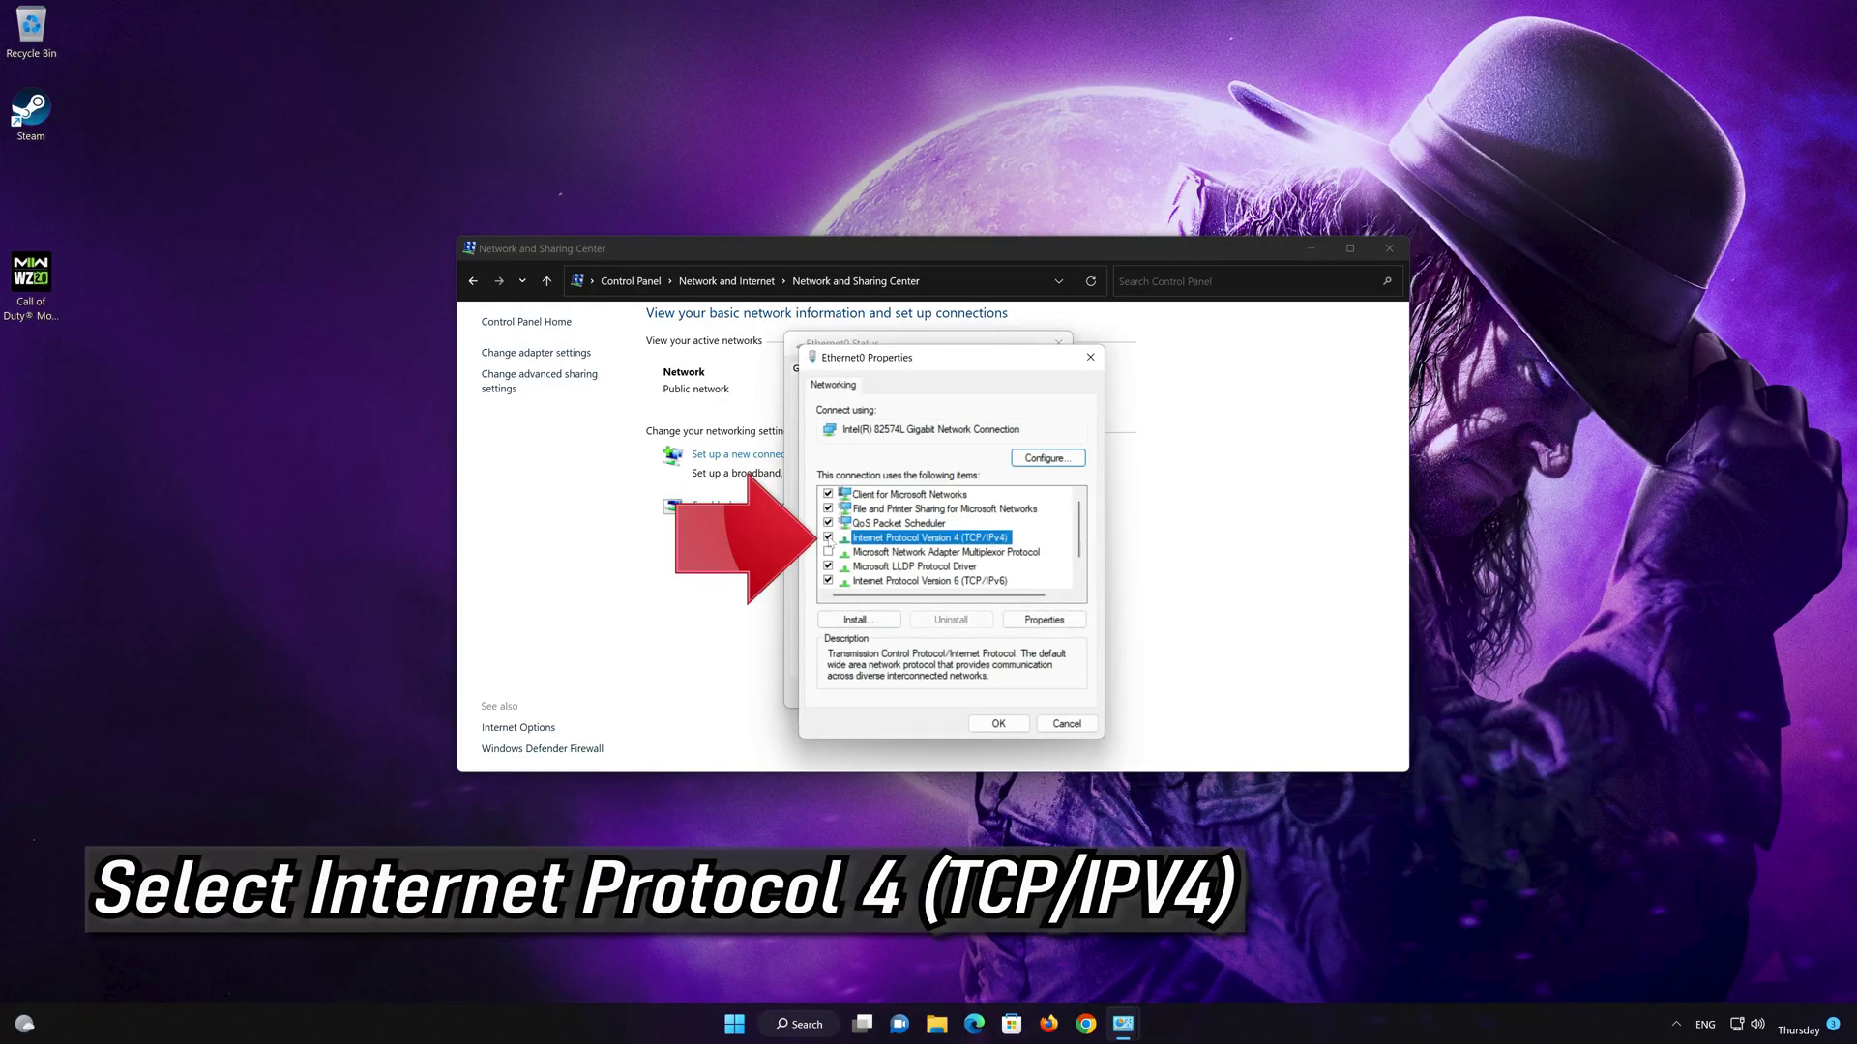
pyautogui.click(1044, 624)
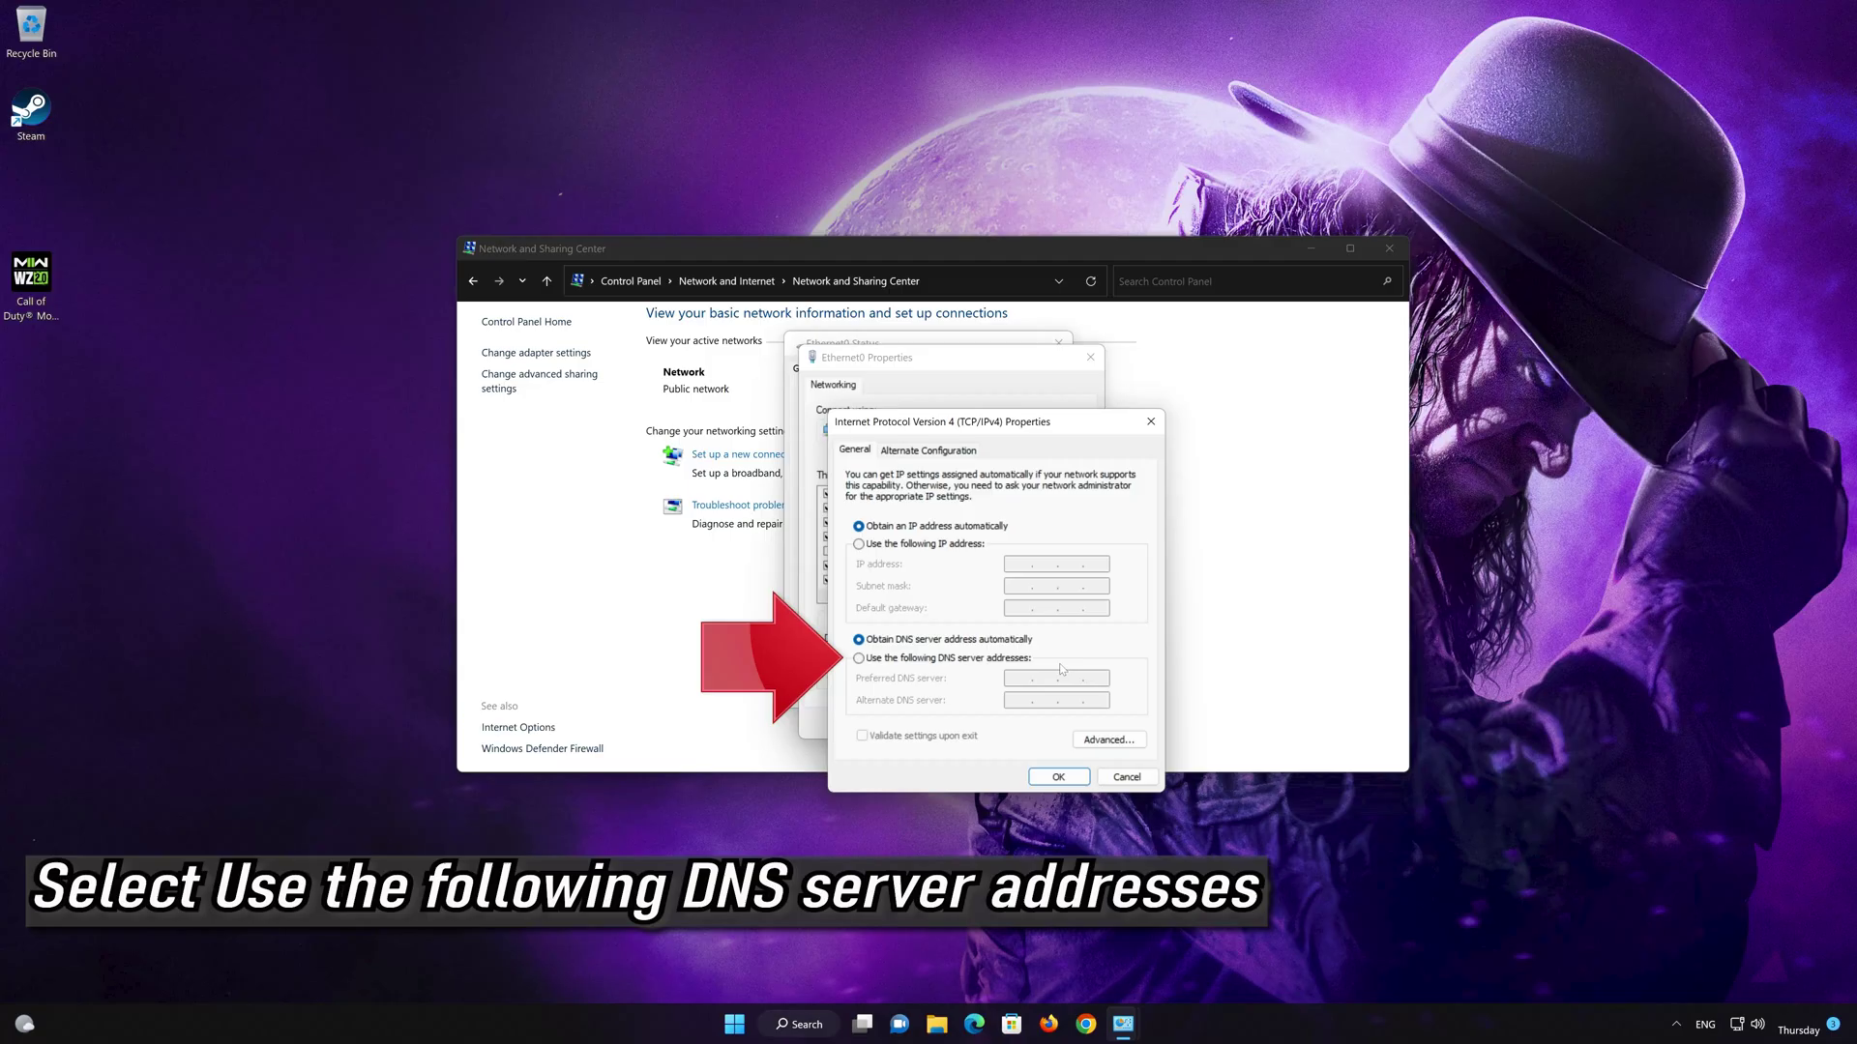
# Set the preferred DNS server to 8.8.8.8 and the alternate to 8.8.4.4, apply them and close the network windows.
pyautogui.click(859, 659)
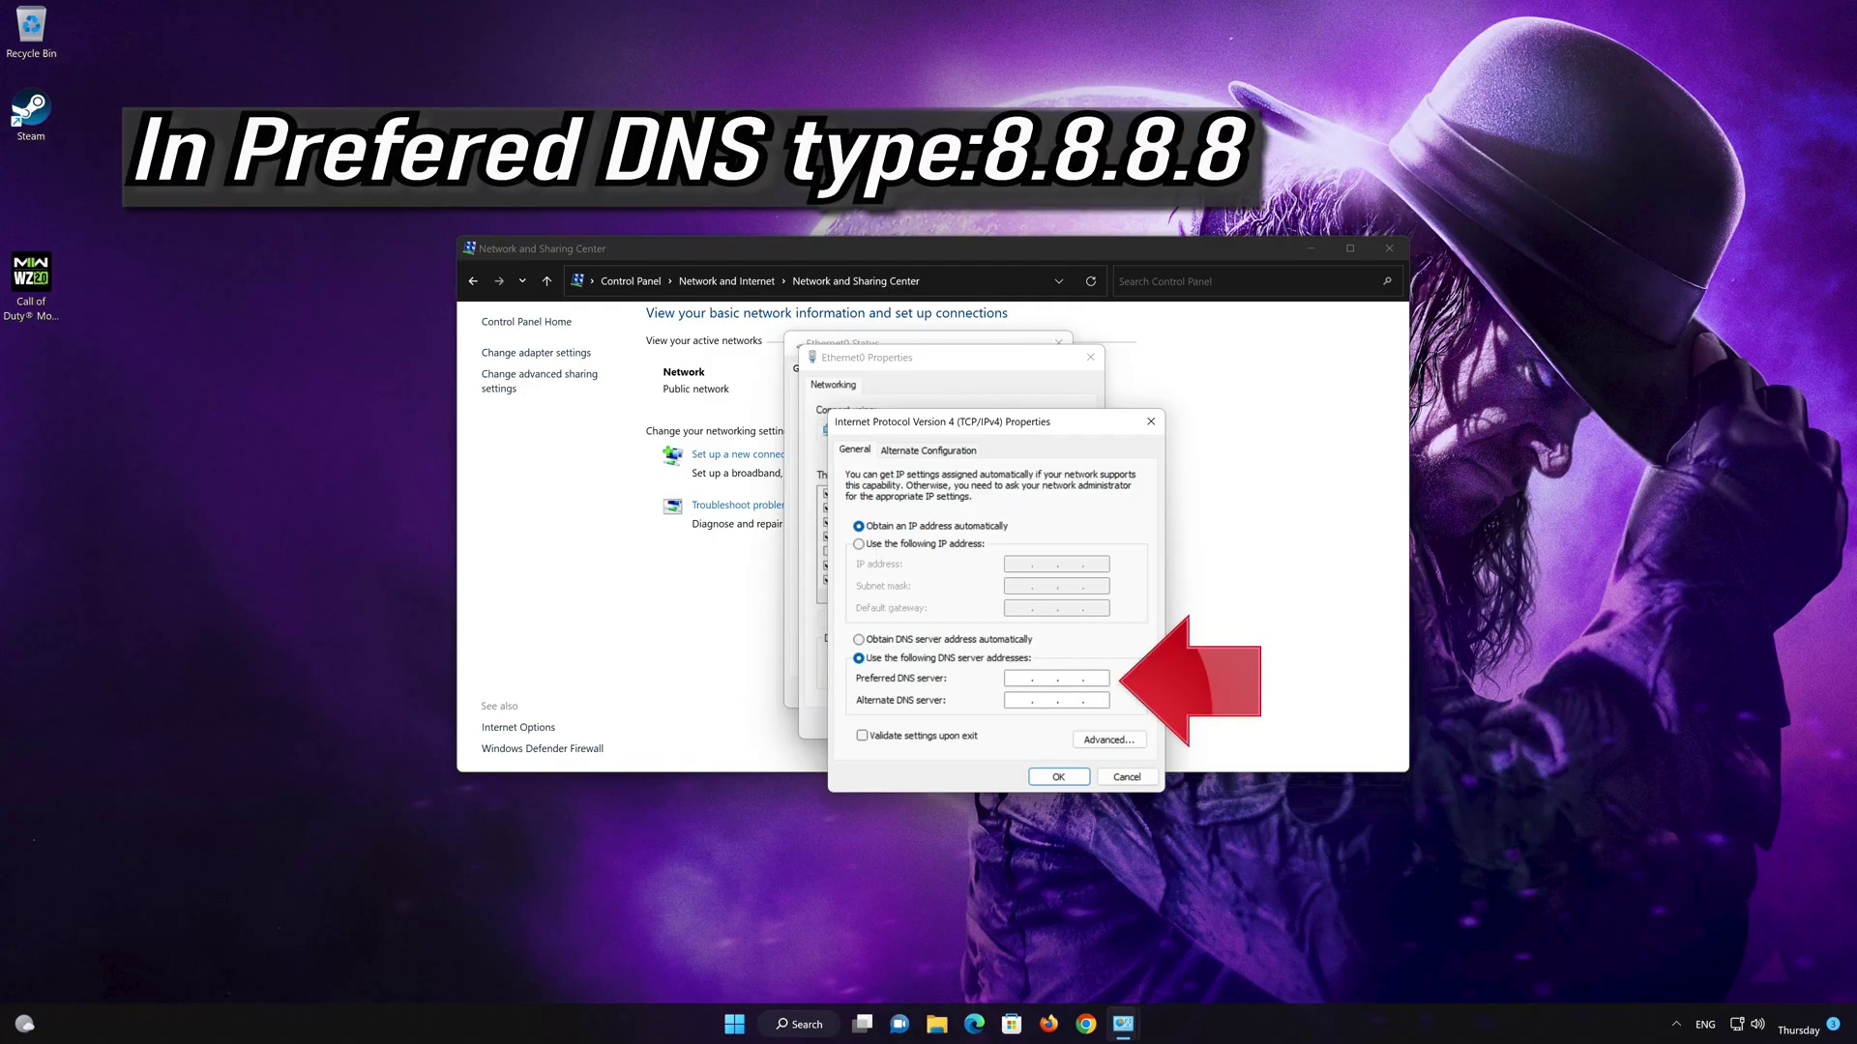
pyautogui.write('8 . 8 . 8 . 8')
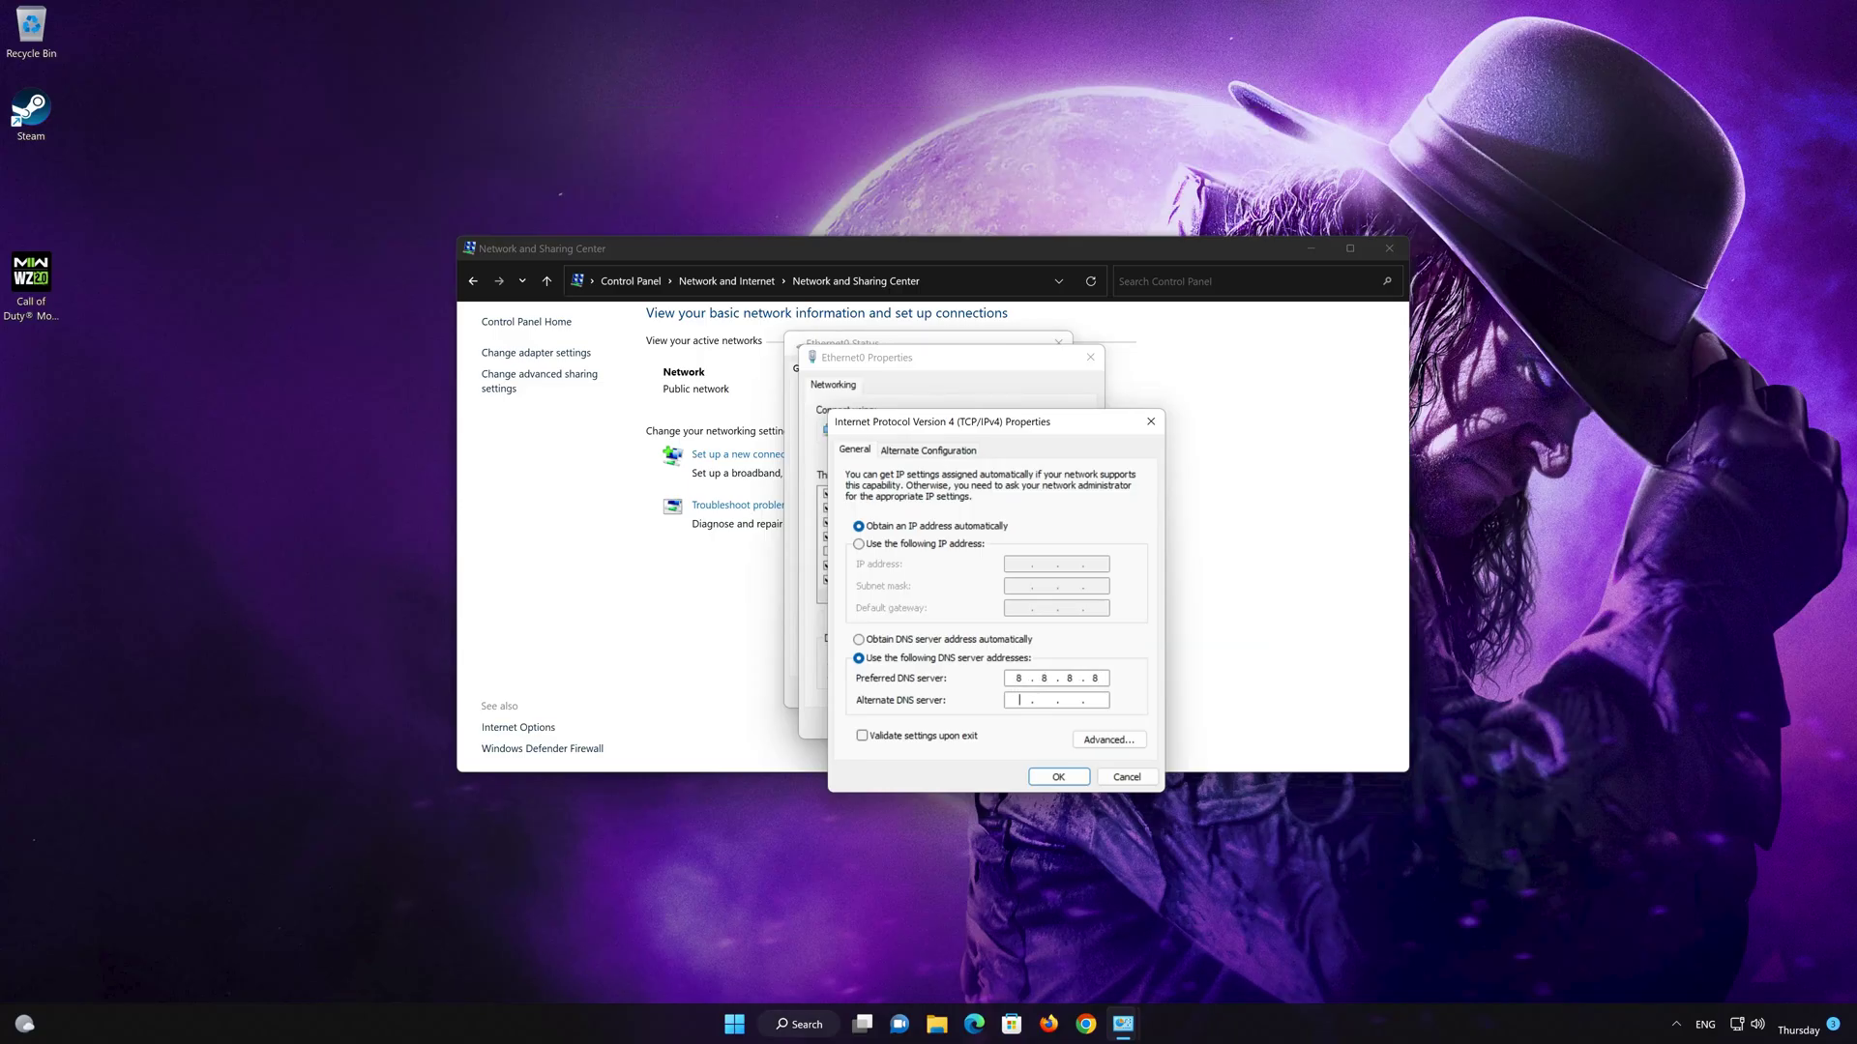
pyautogui.click(1018, 700)
pyautogui.write('8 . 8 . 4 . 4')
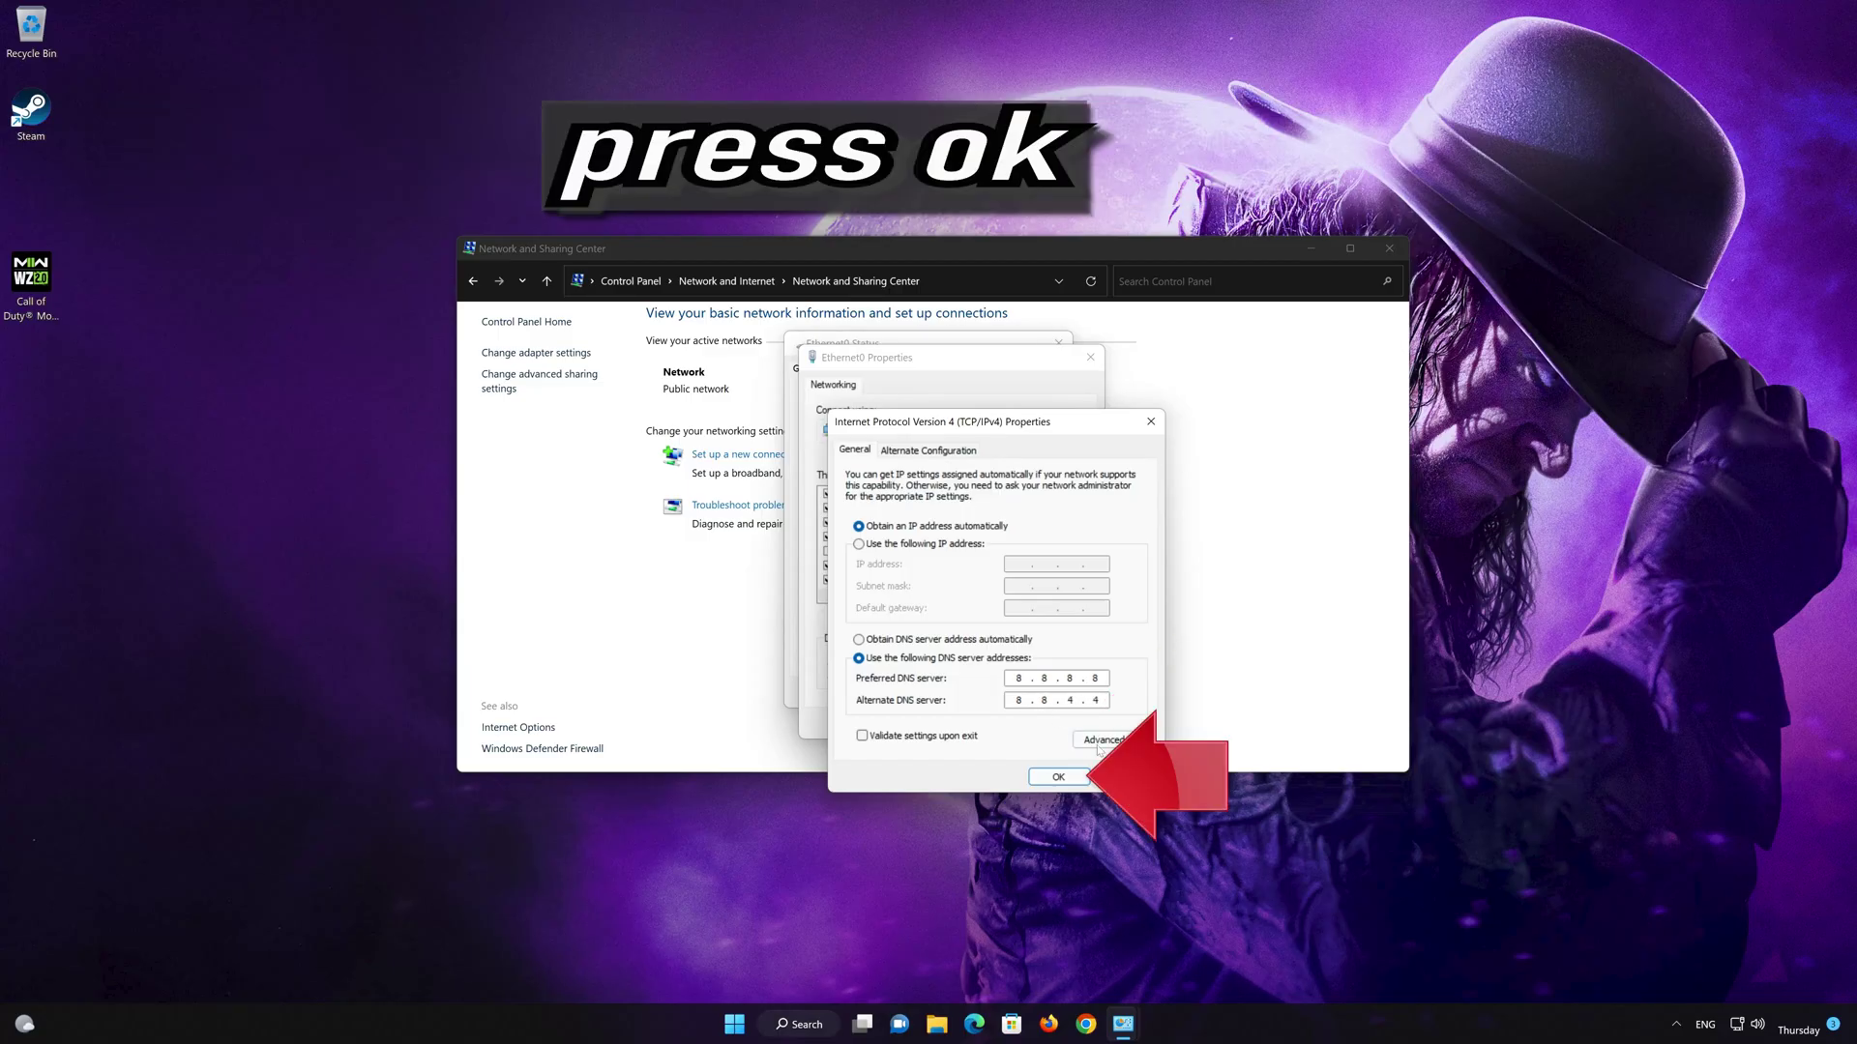
pyautogui.click(1058, 776)
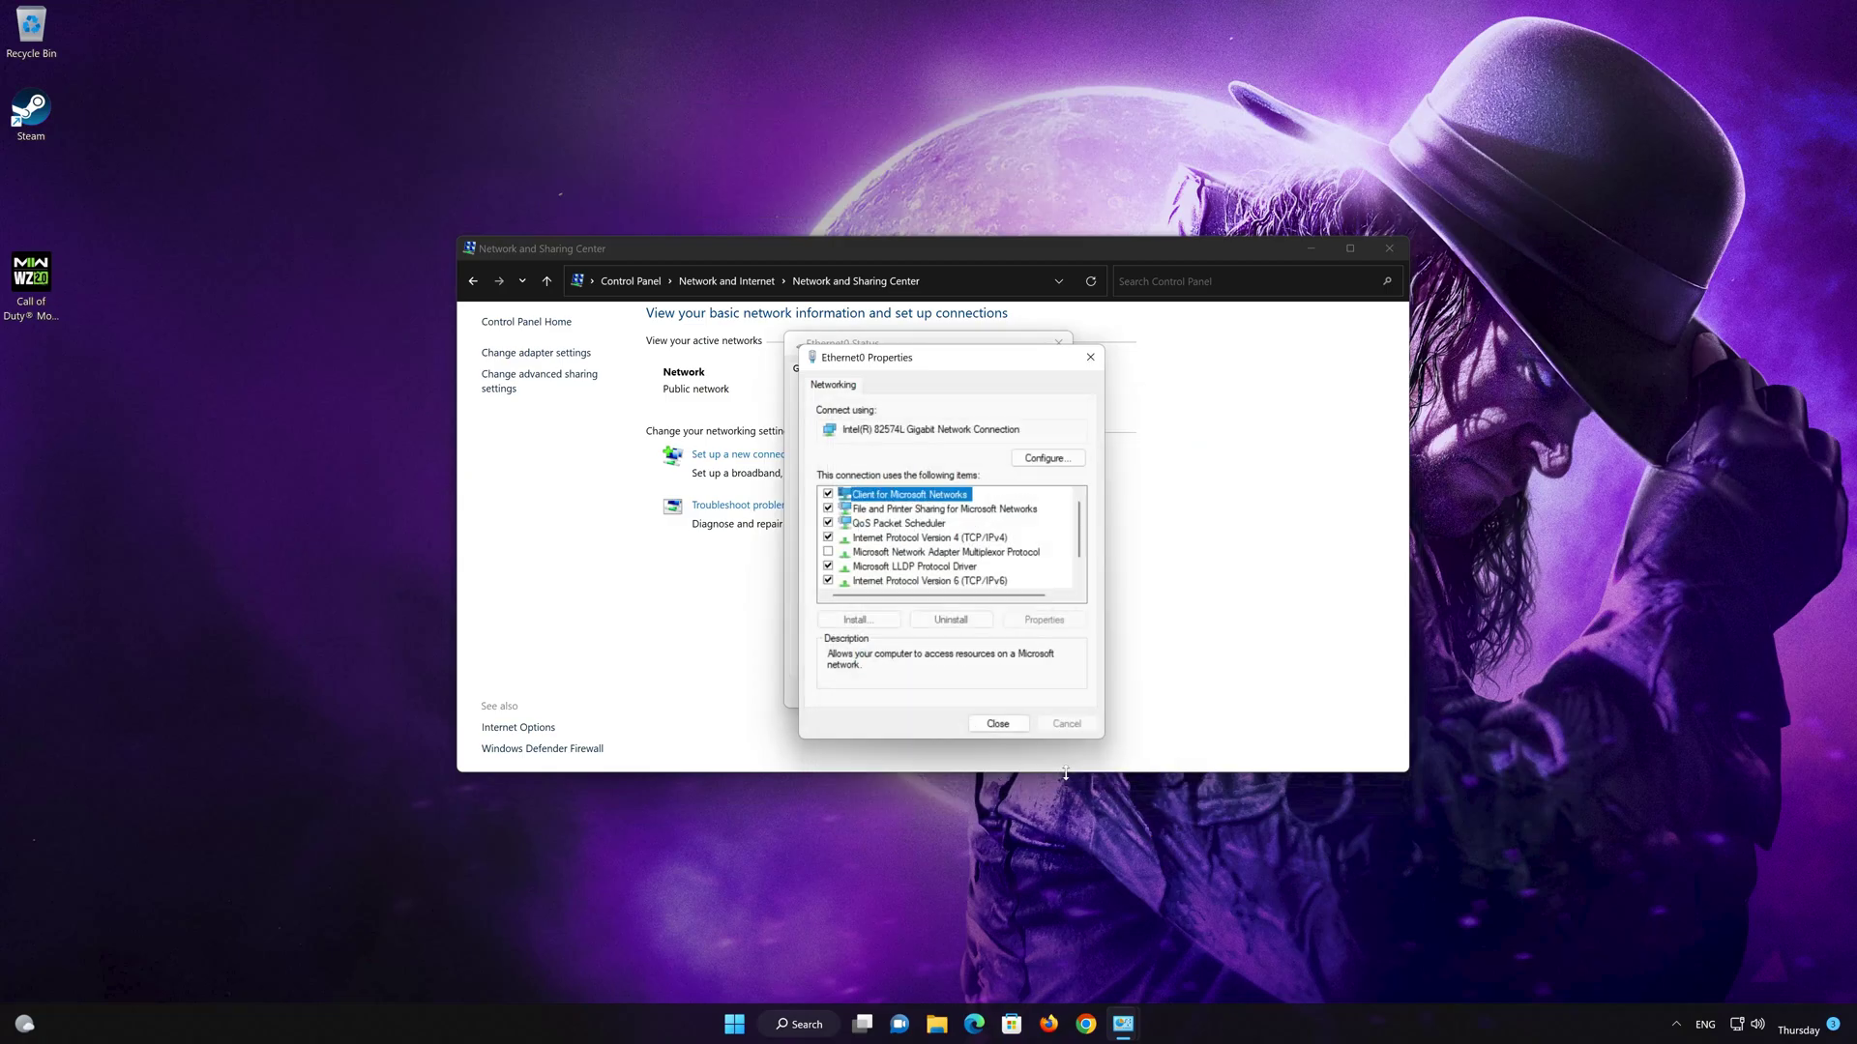
pyautogui.click(1014, 725)
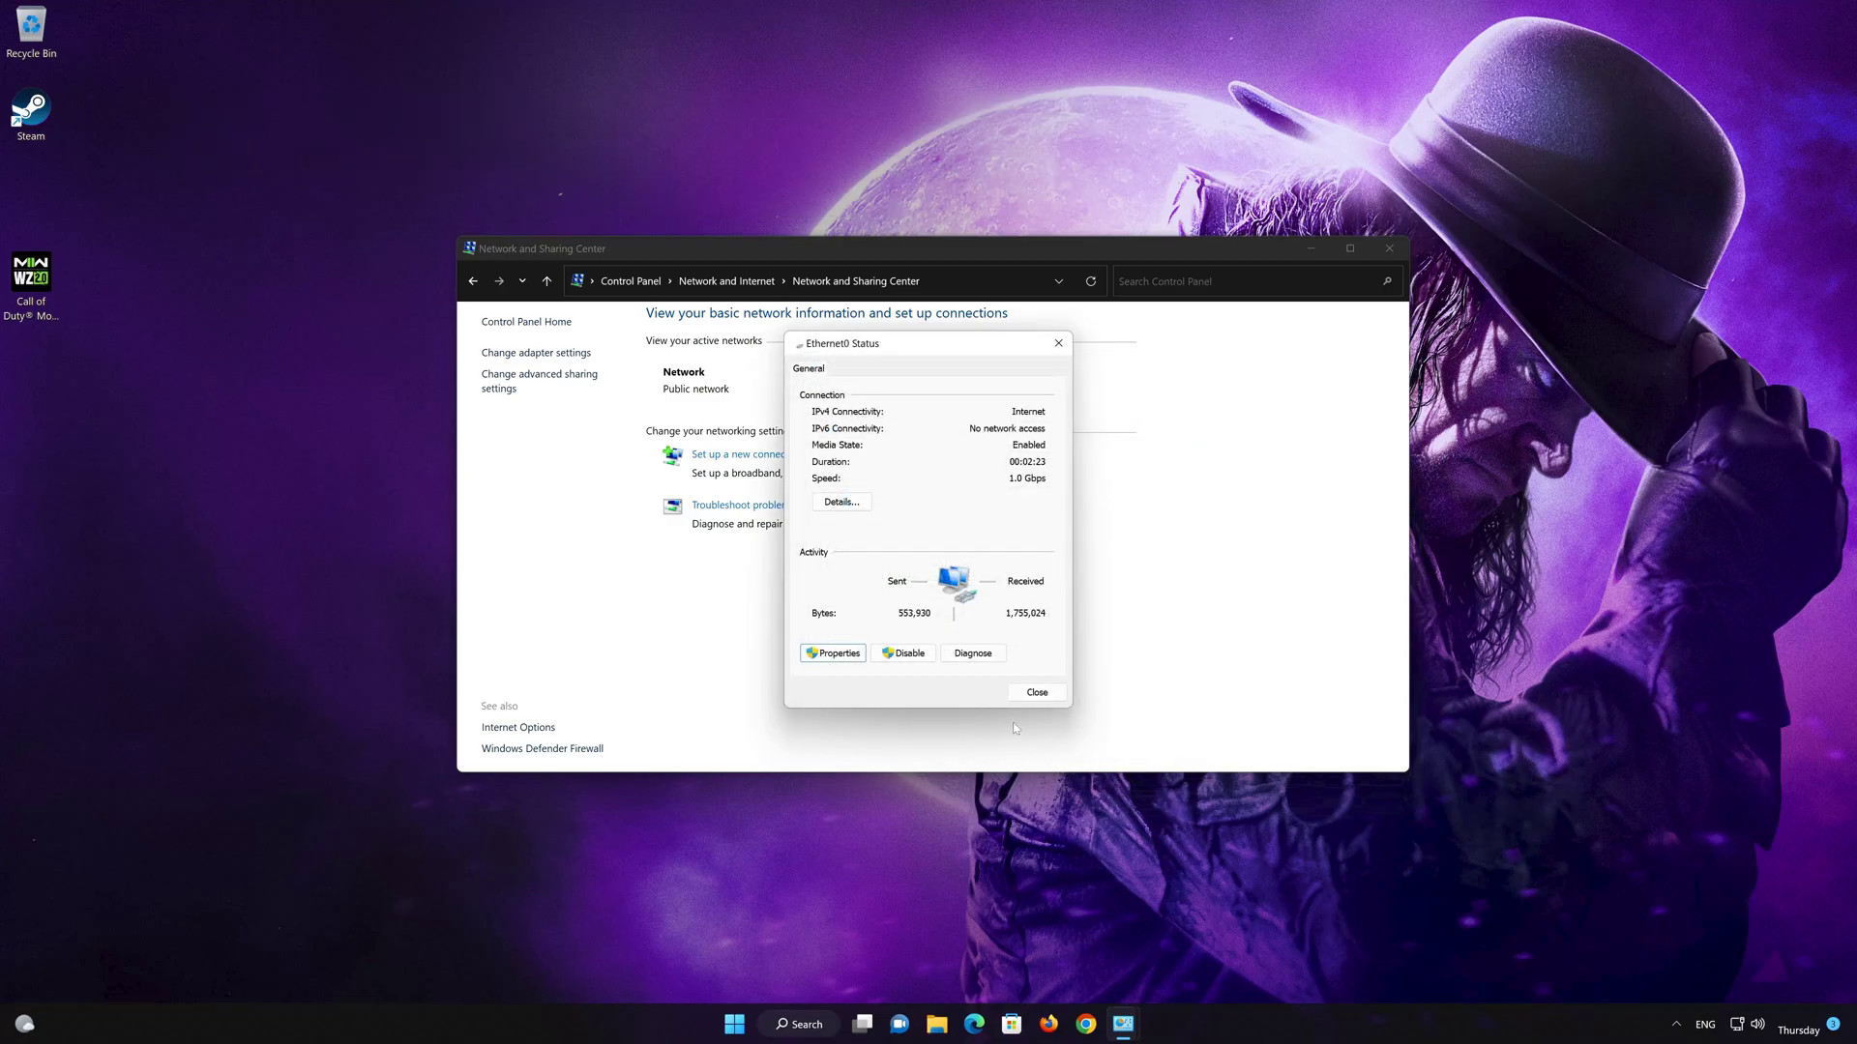
pyautogui.click(1036, 692)
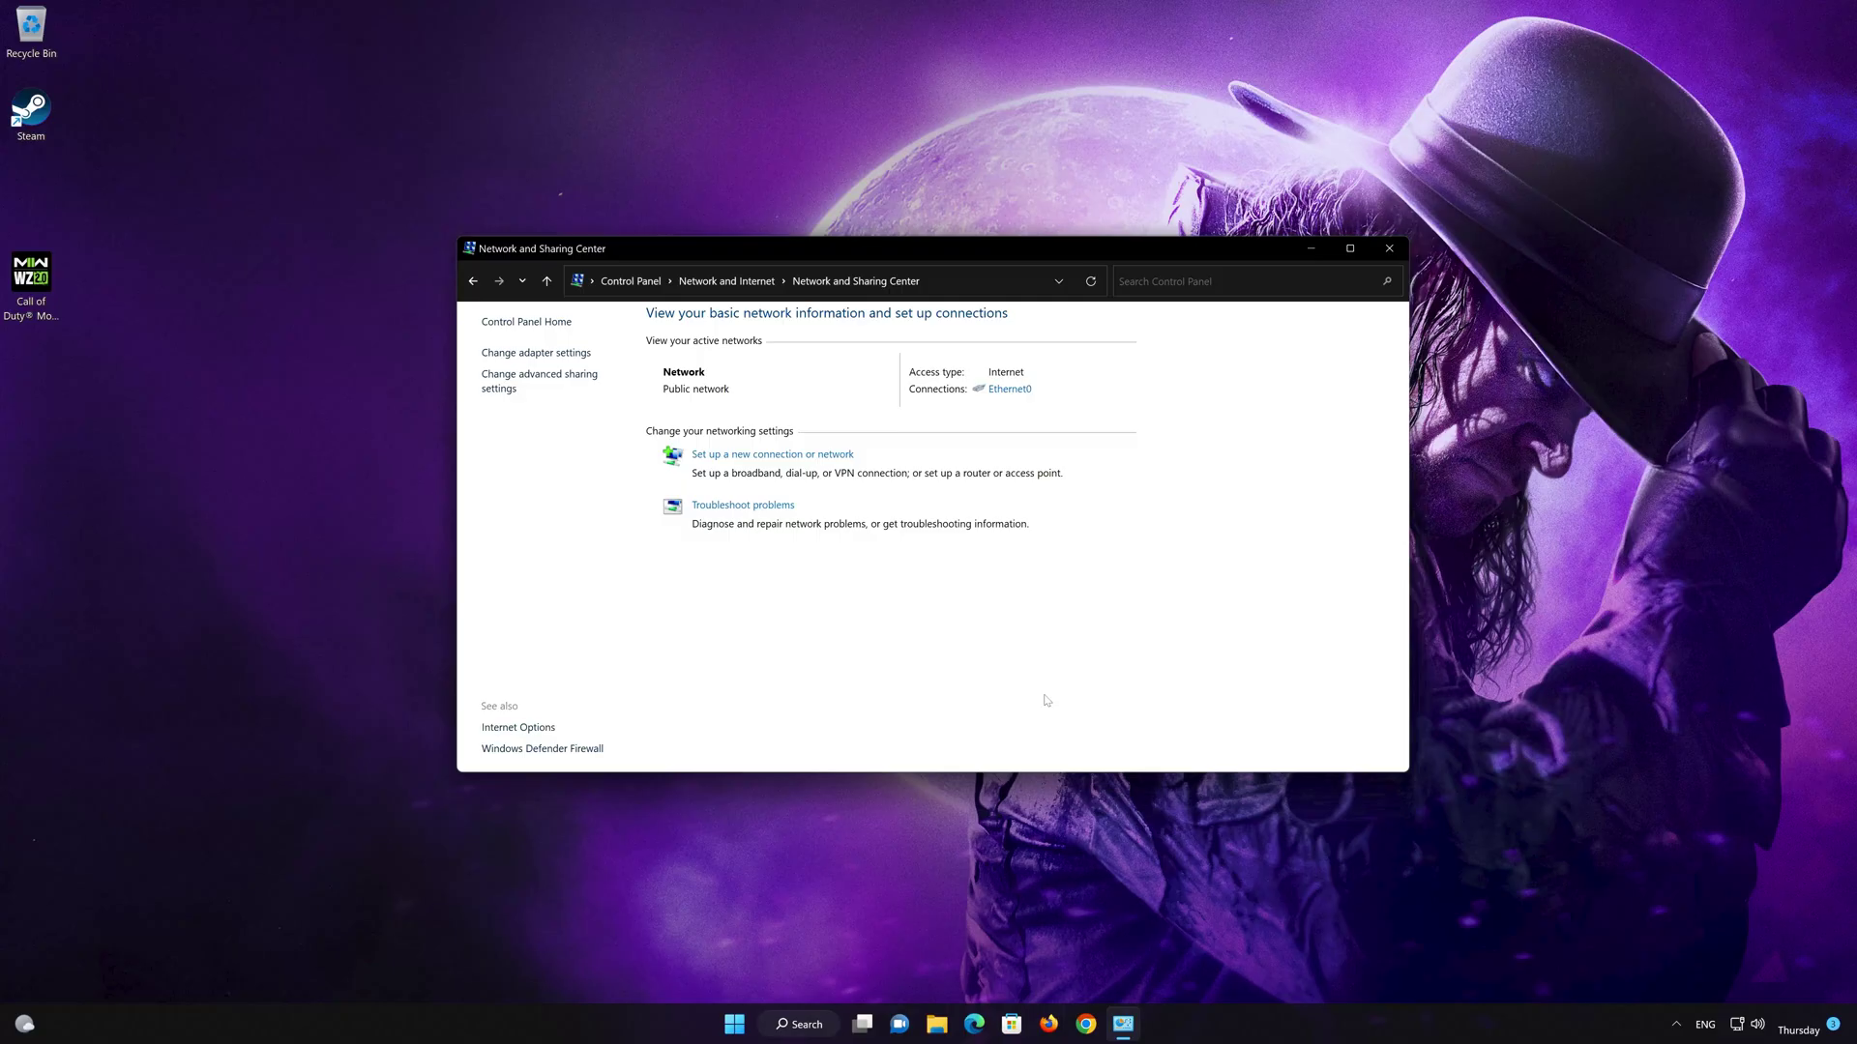
pyautogui.click(1397, 255)
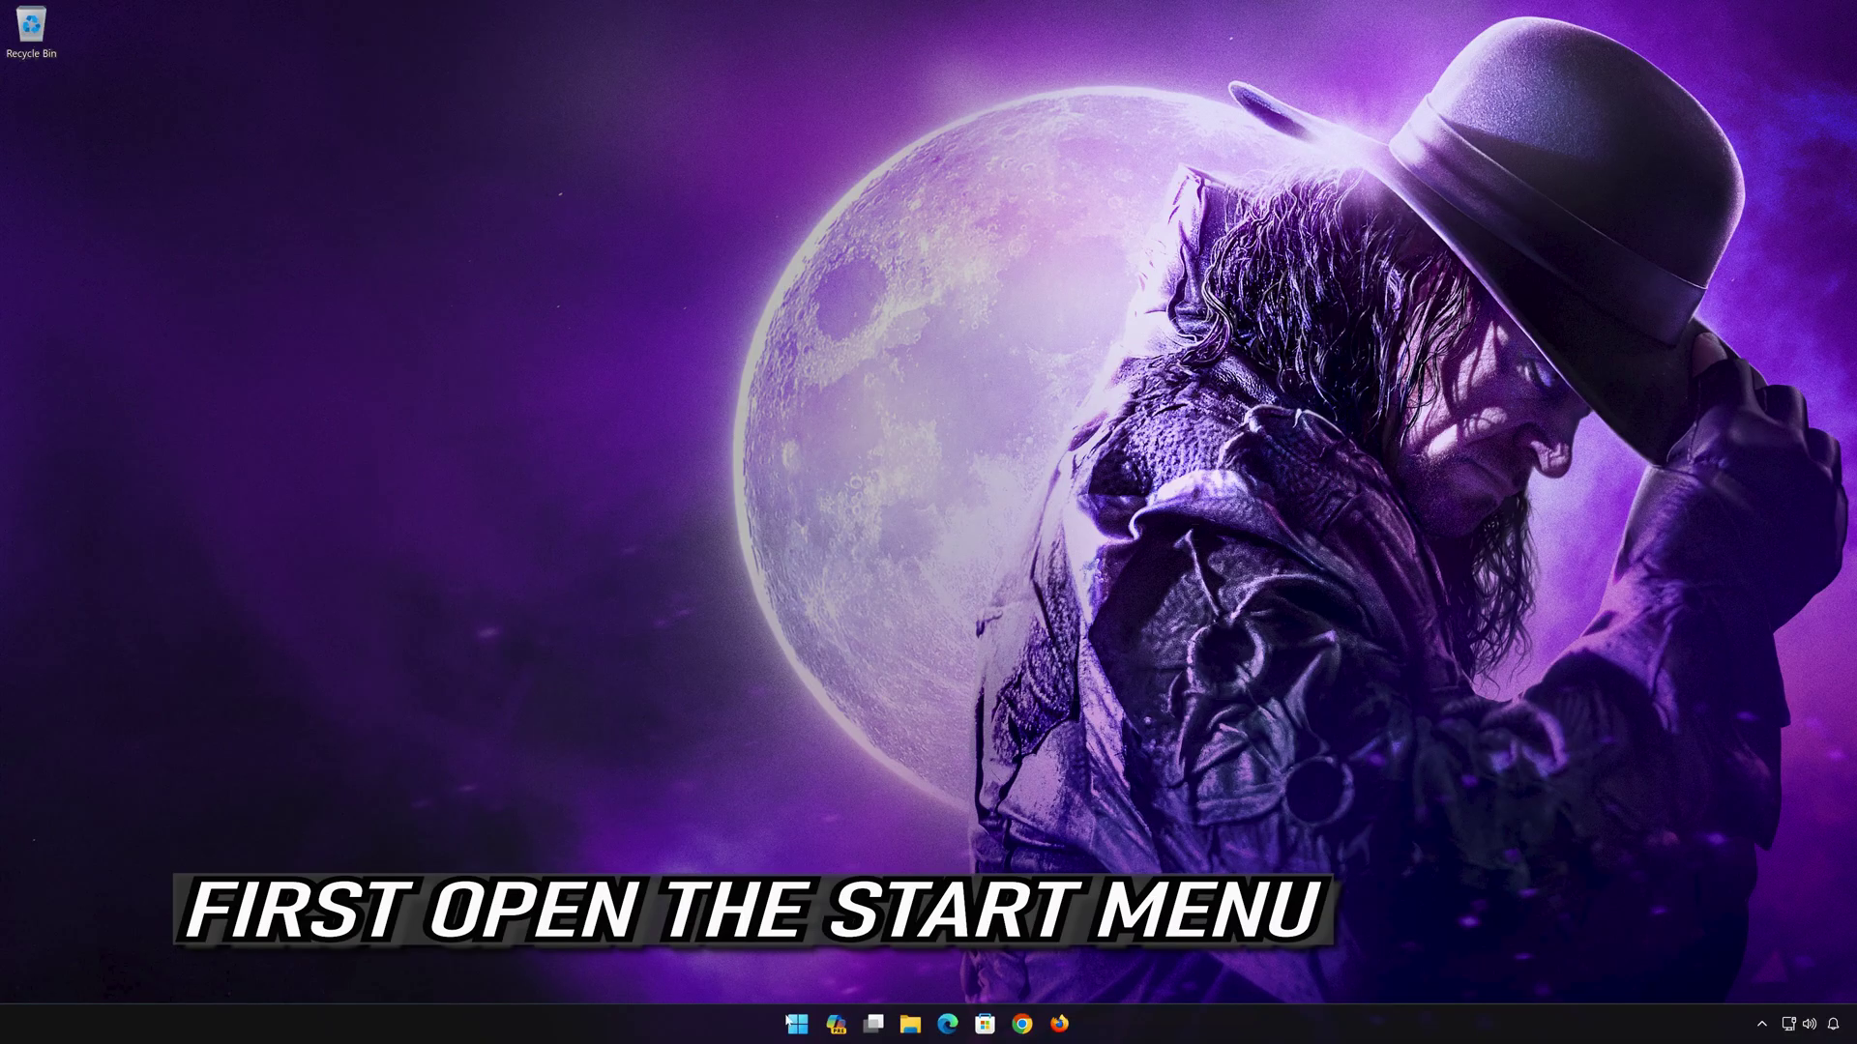
# Open Command Prompt as administrator, allow it to make changes, and move its window to the middle of the desktop.
pyautogui.click(799, 1027)
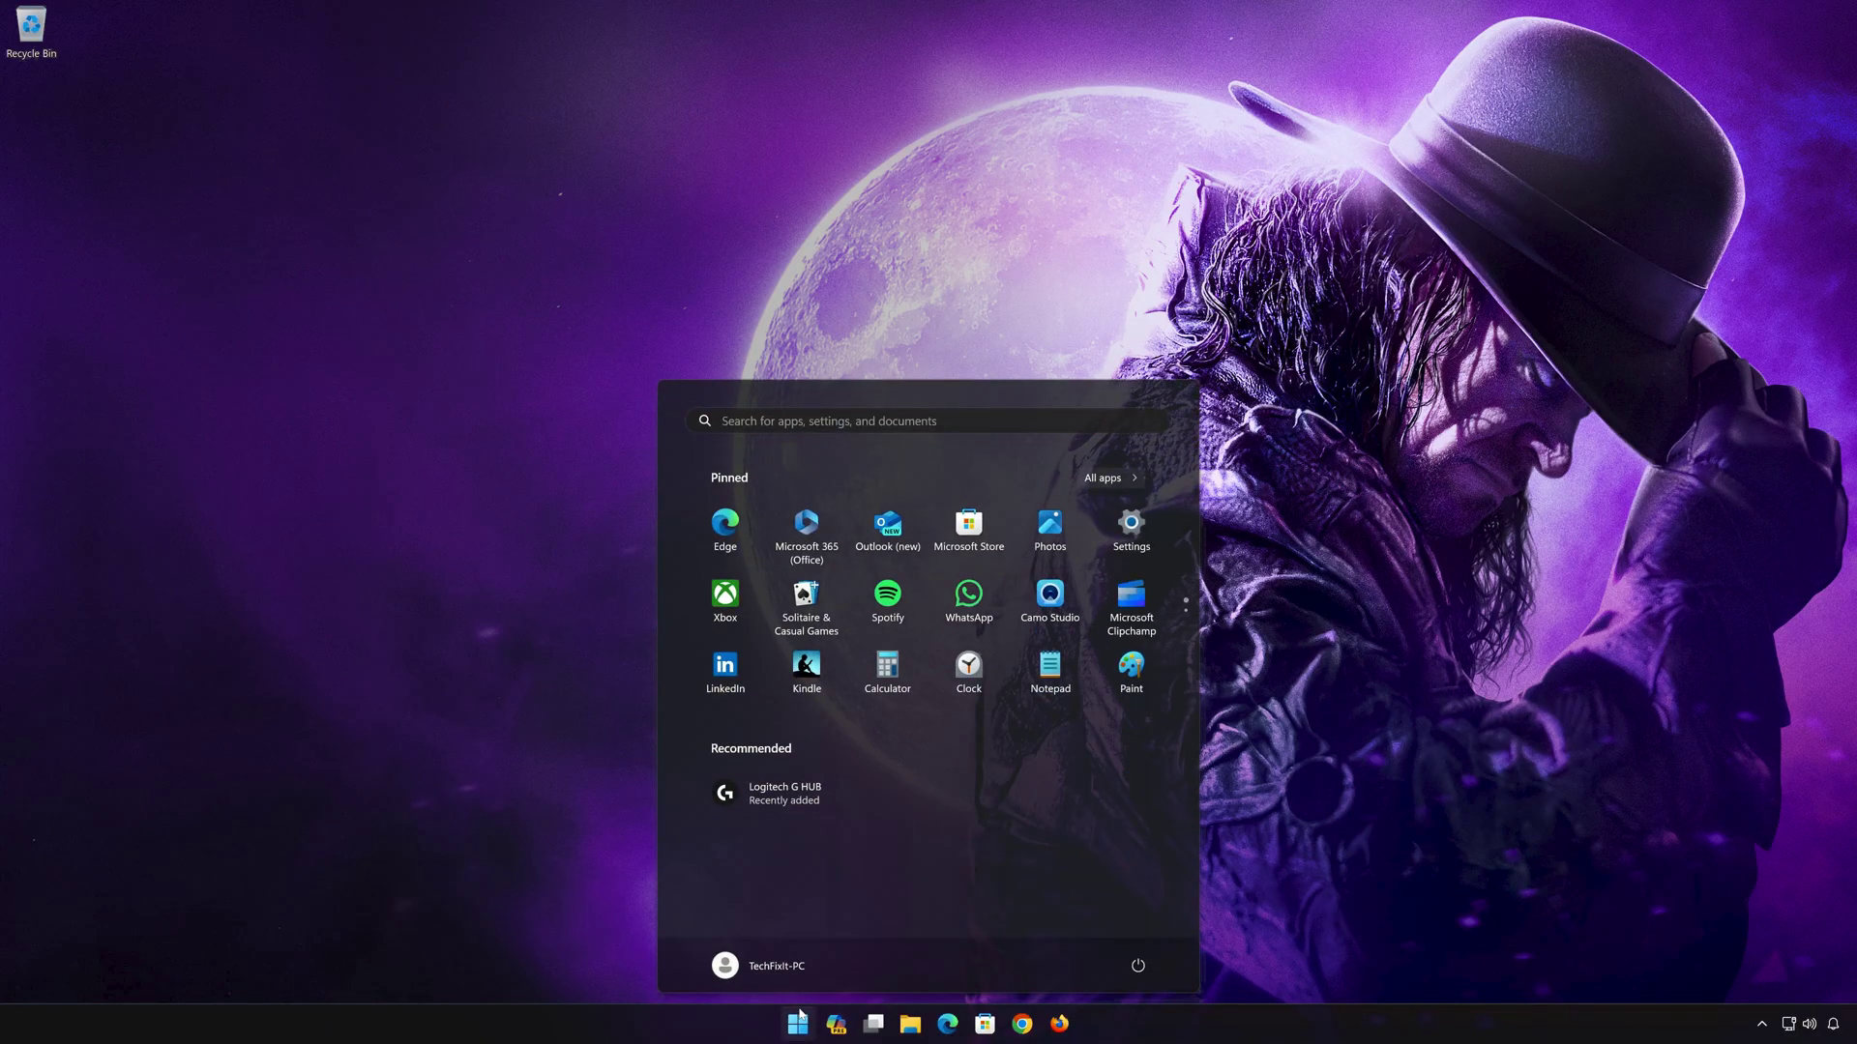
pyautogui.write('cmd')
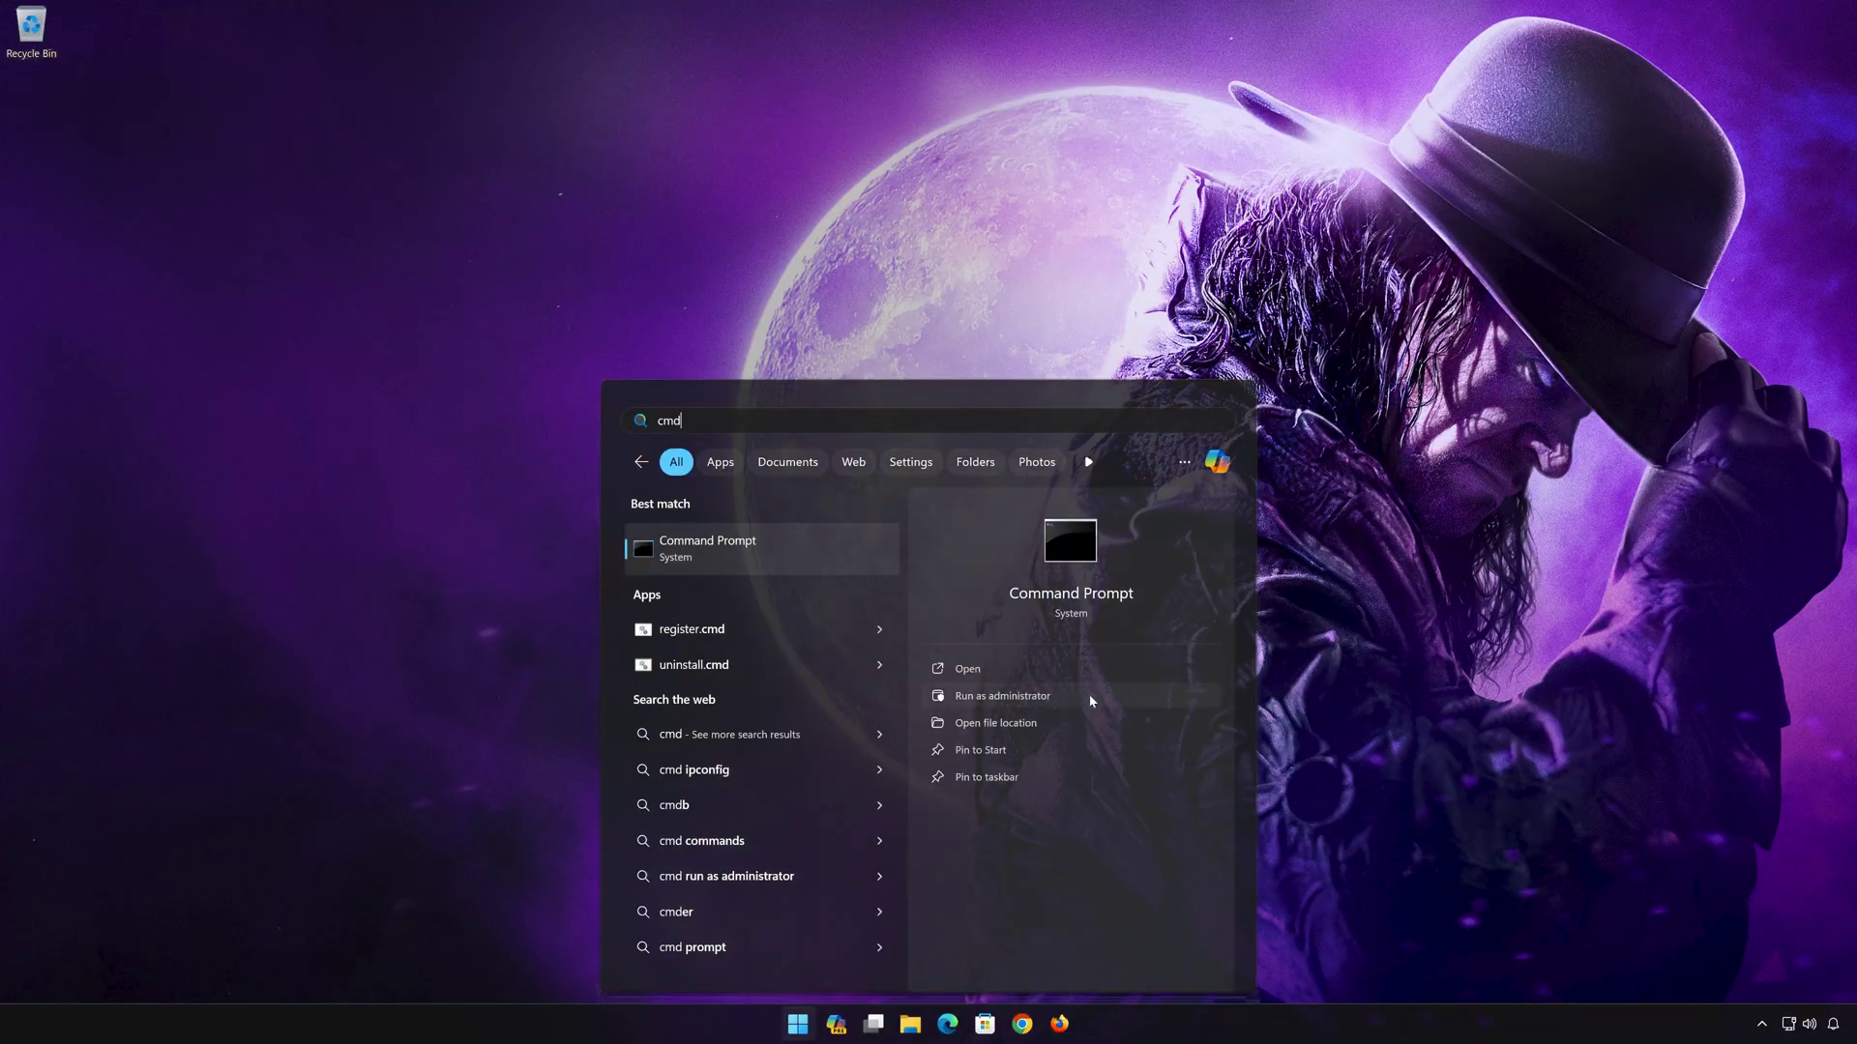
pyautogui.click(1091, 698)
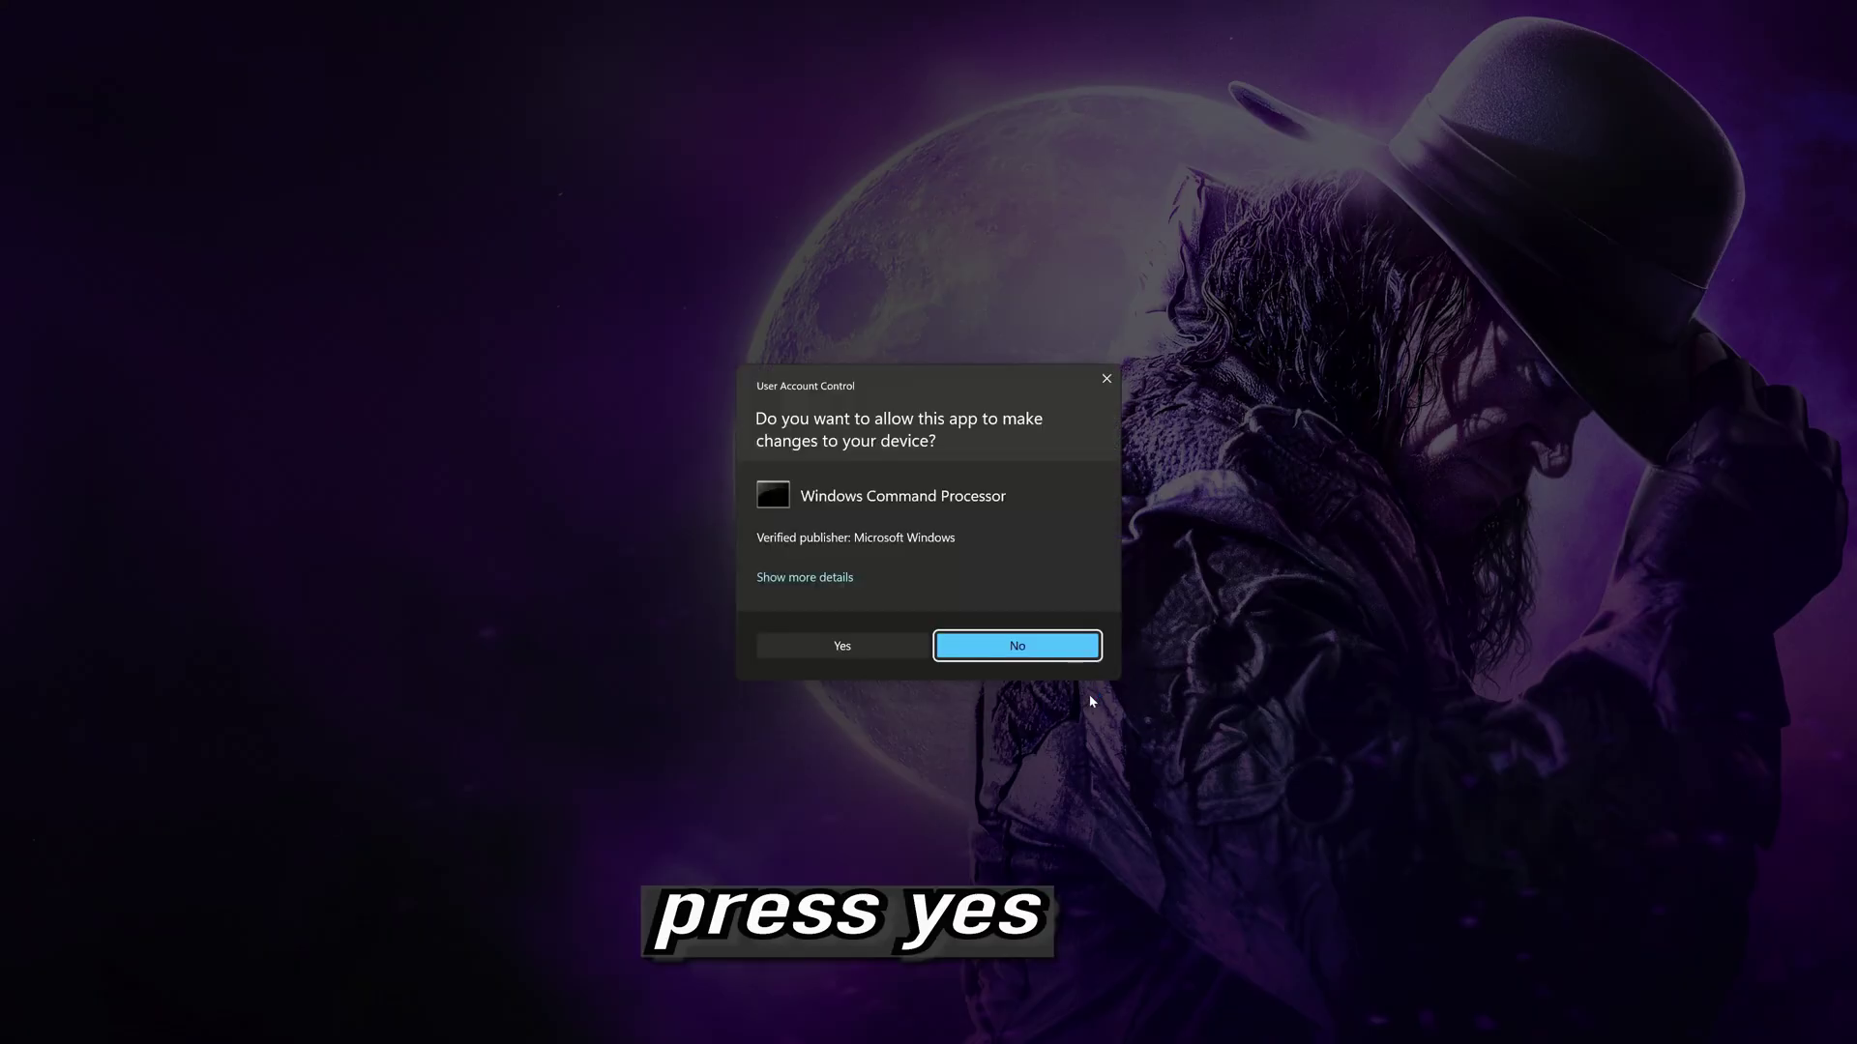
pyautogui.click(851, 652)
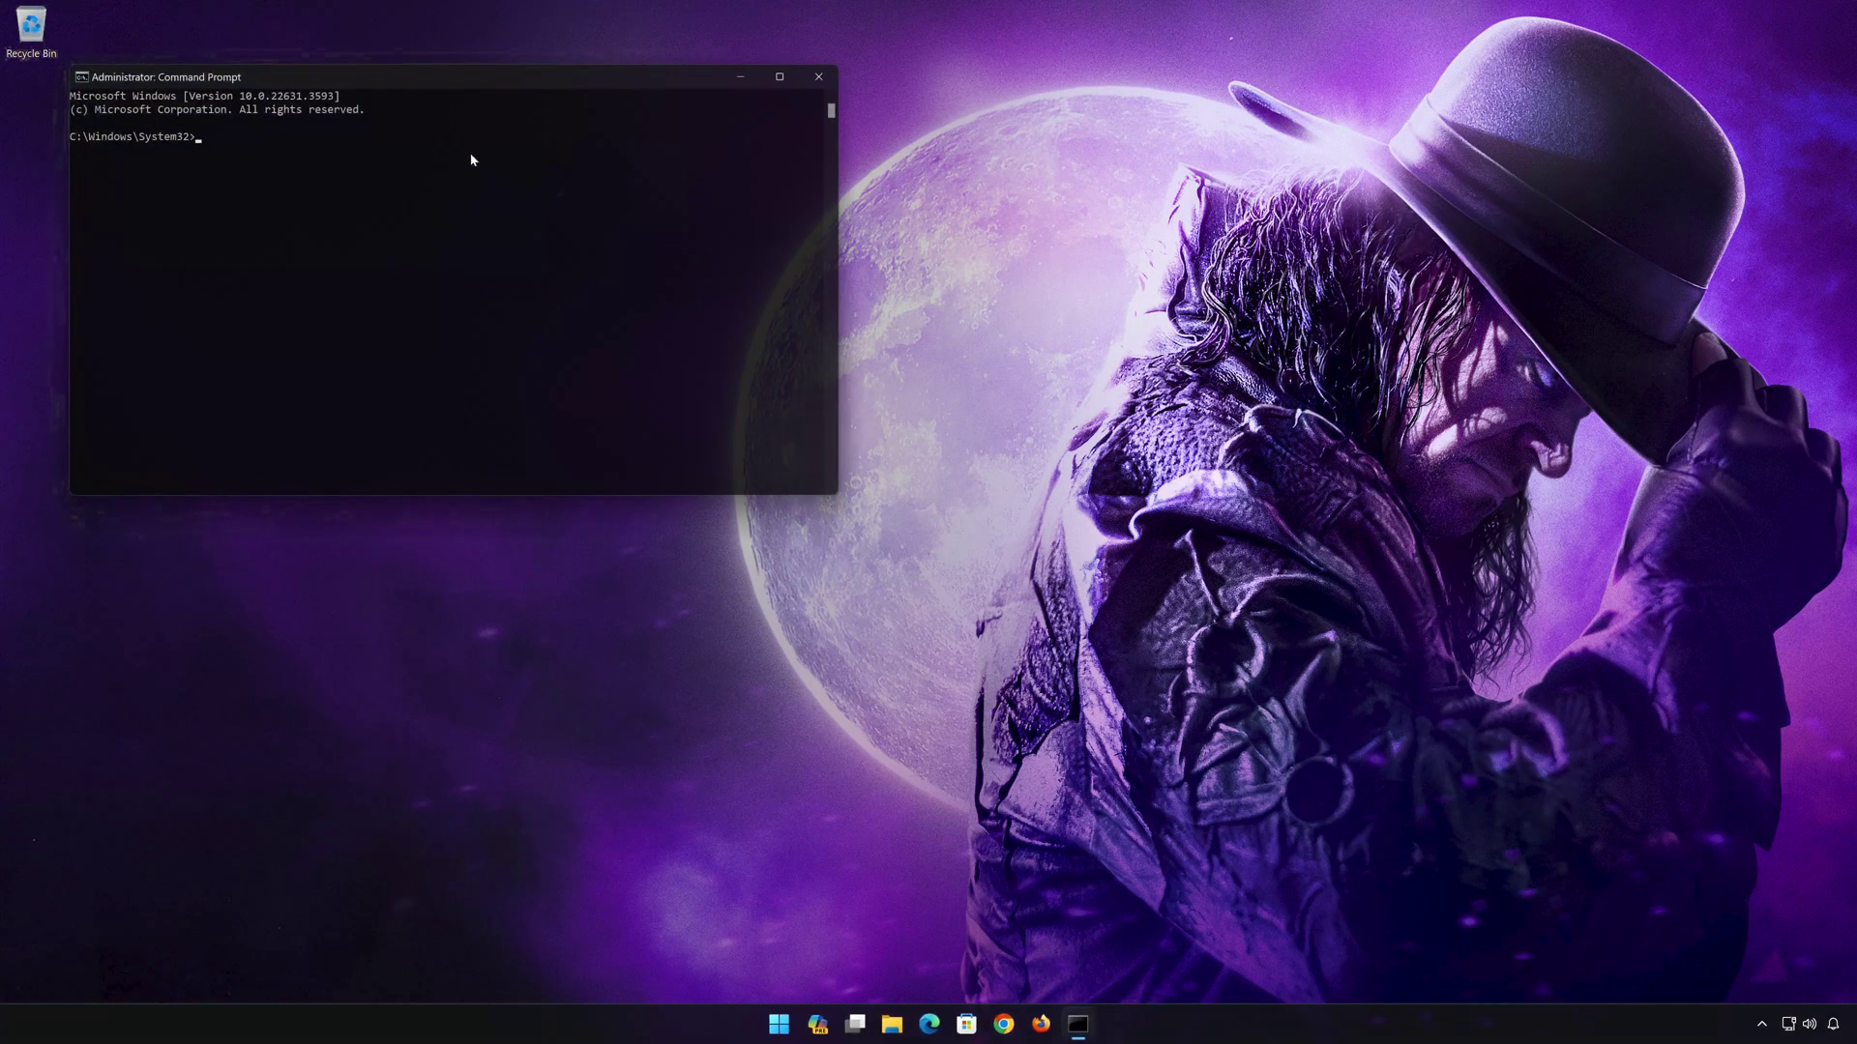
pyautogui.moveTo(525, 91); pyautogui.dragTo(1017, 224)
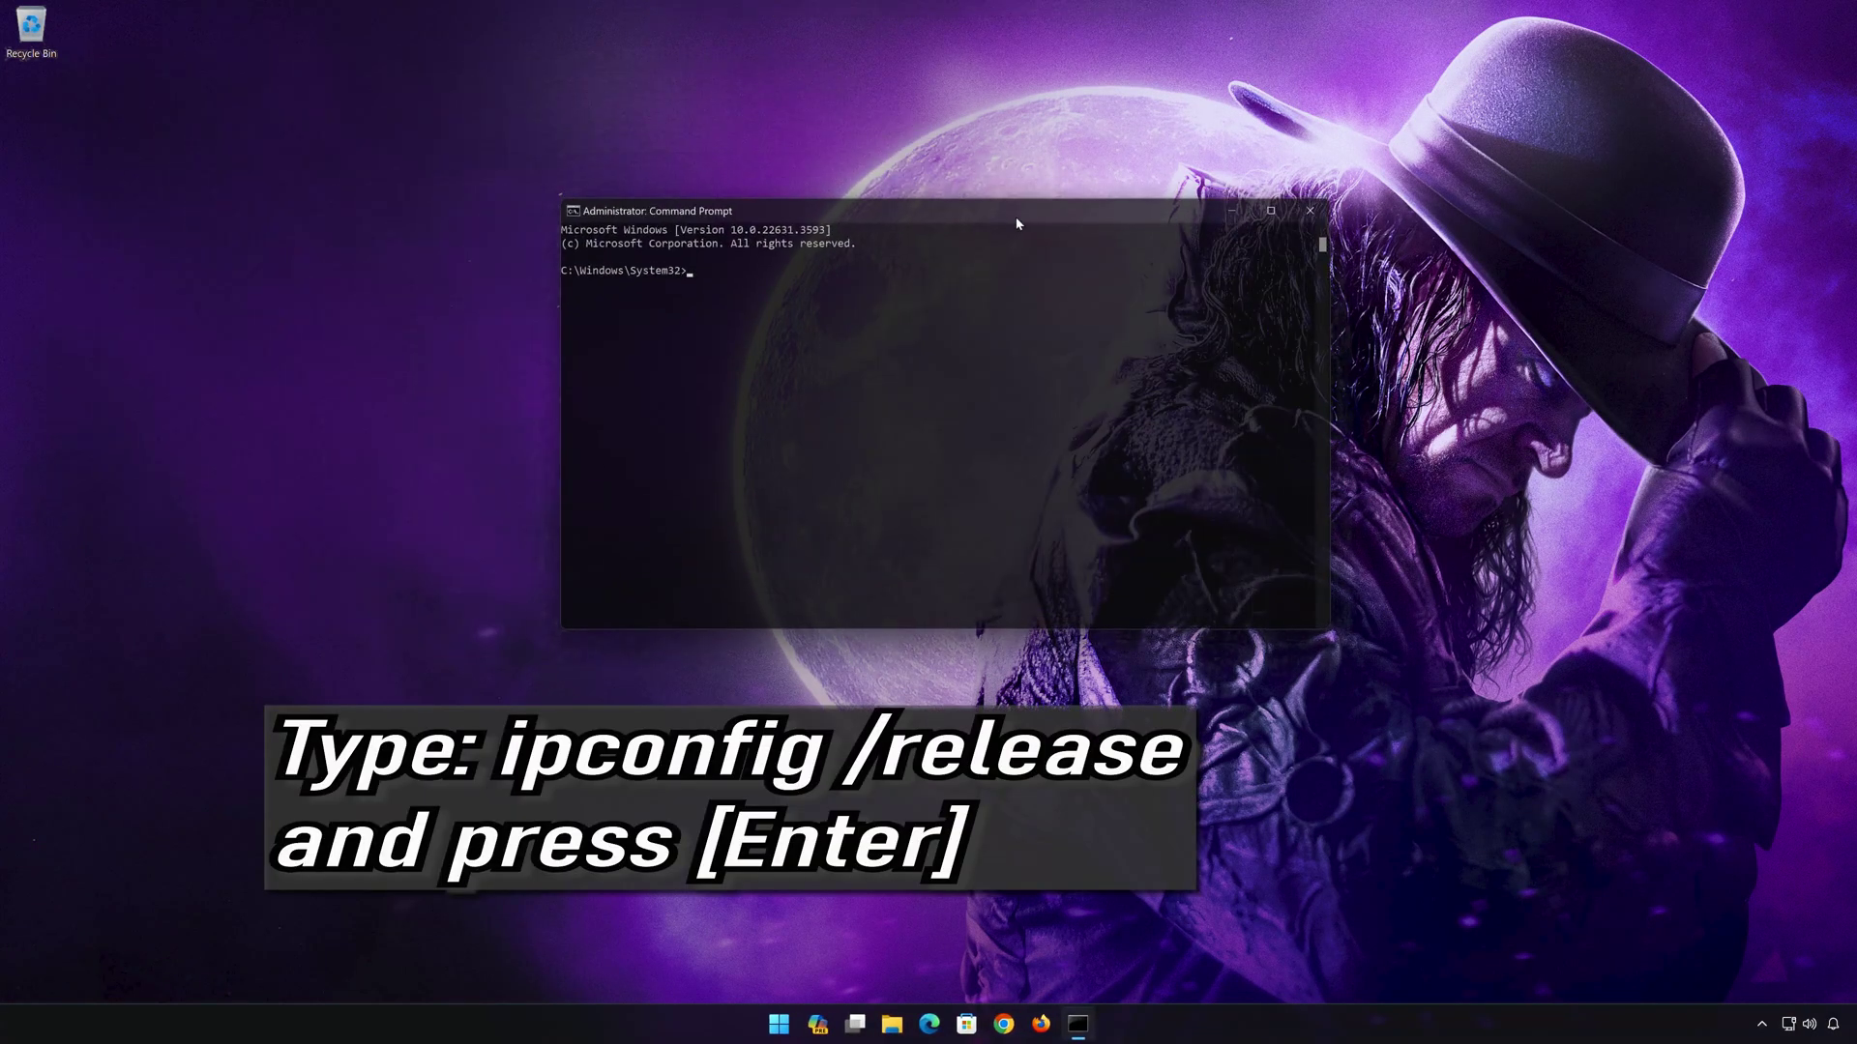
# Release the current IP address by running ipconfig /release.
pyautogui.write('ipconfig')
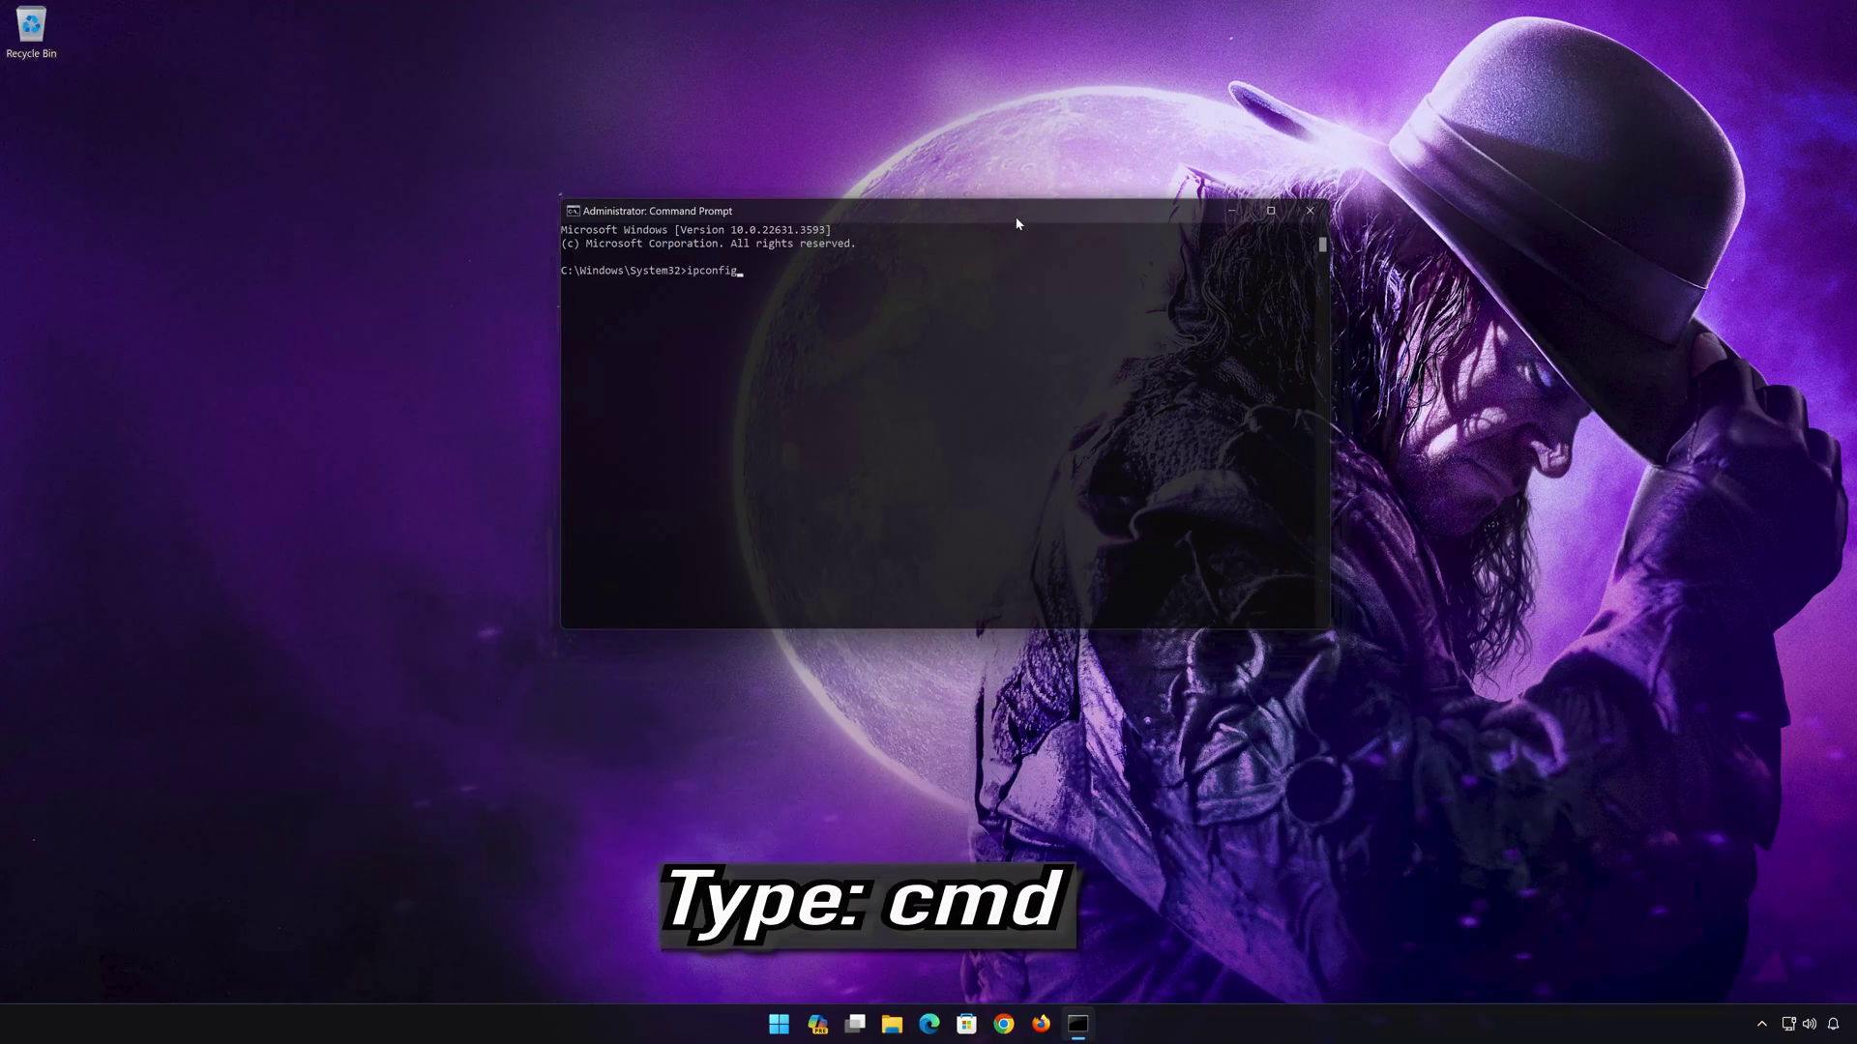
pyautogui.write(' /release')
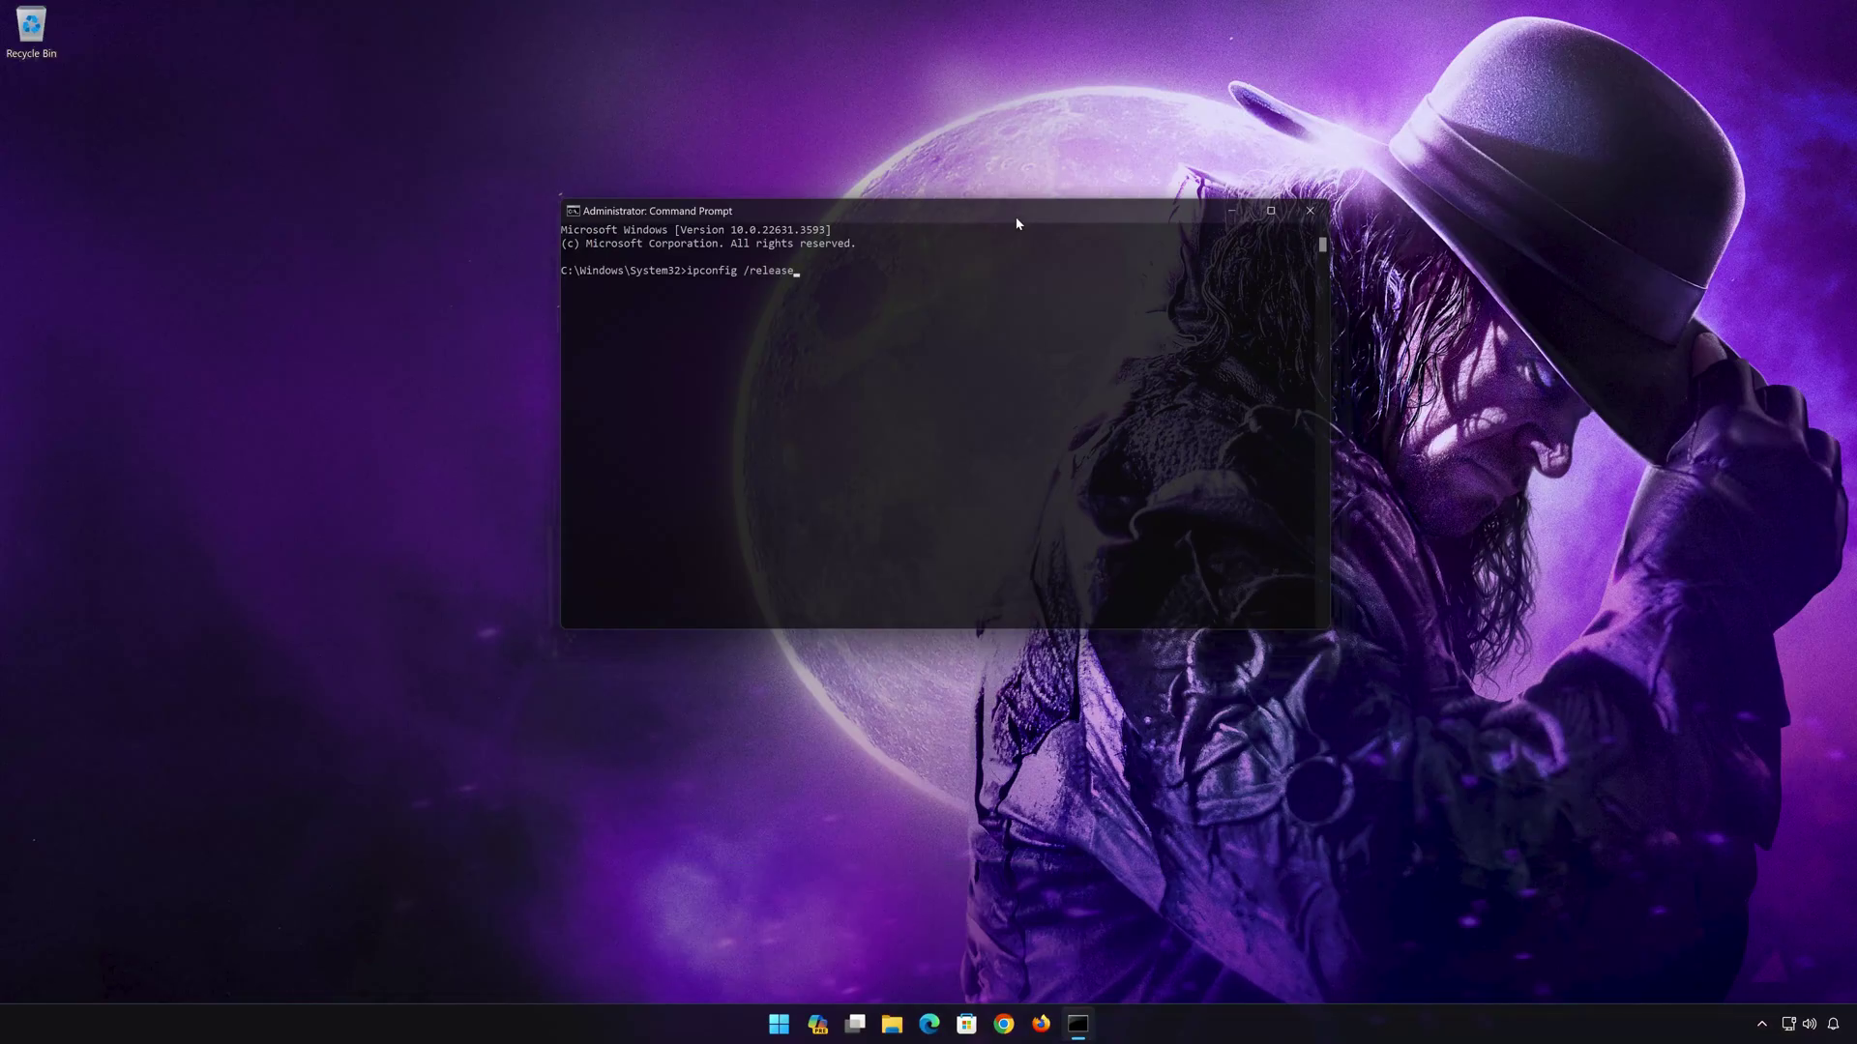
pyautogui.press('Return')
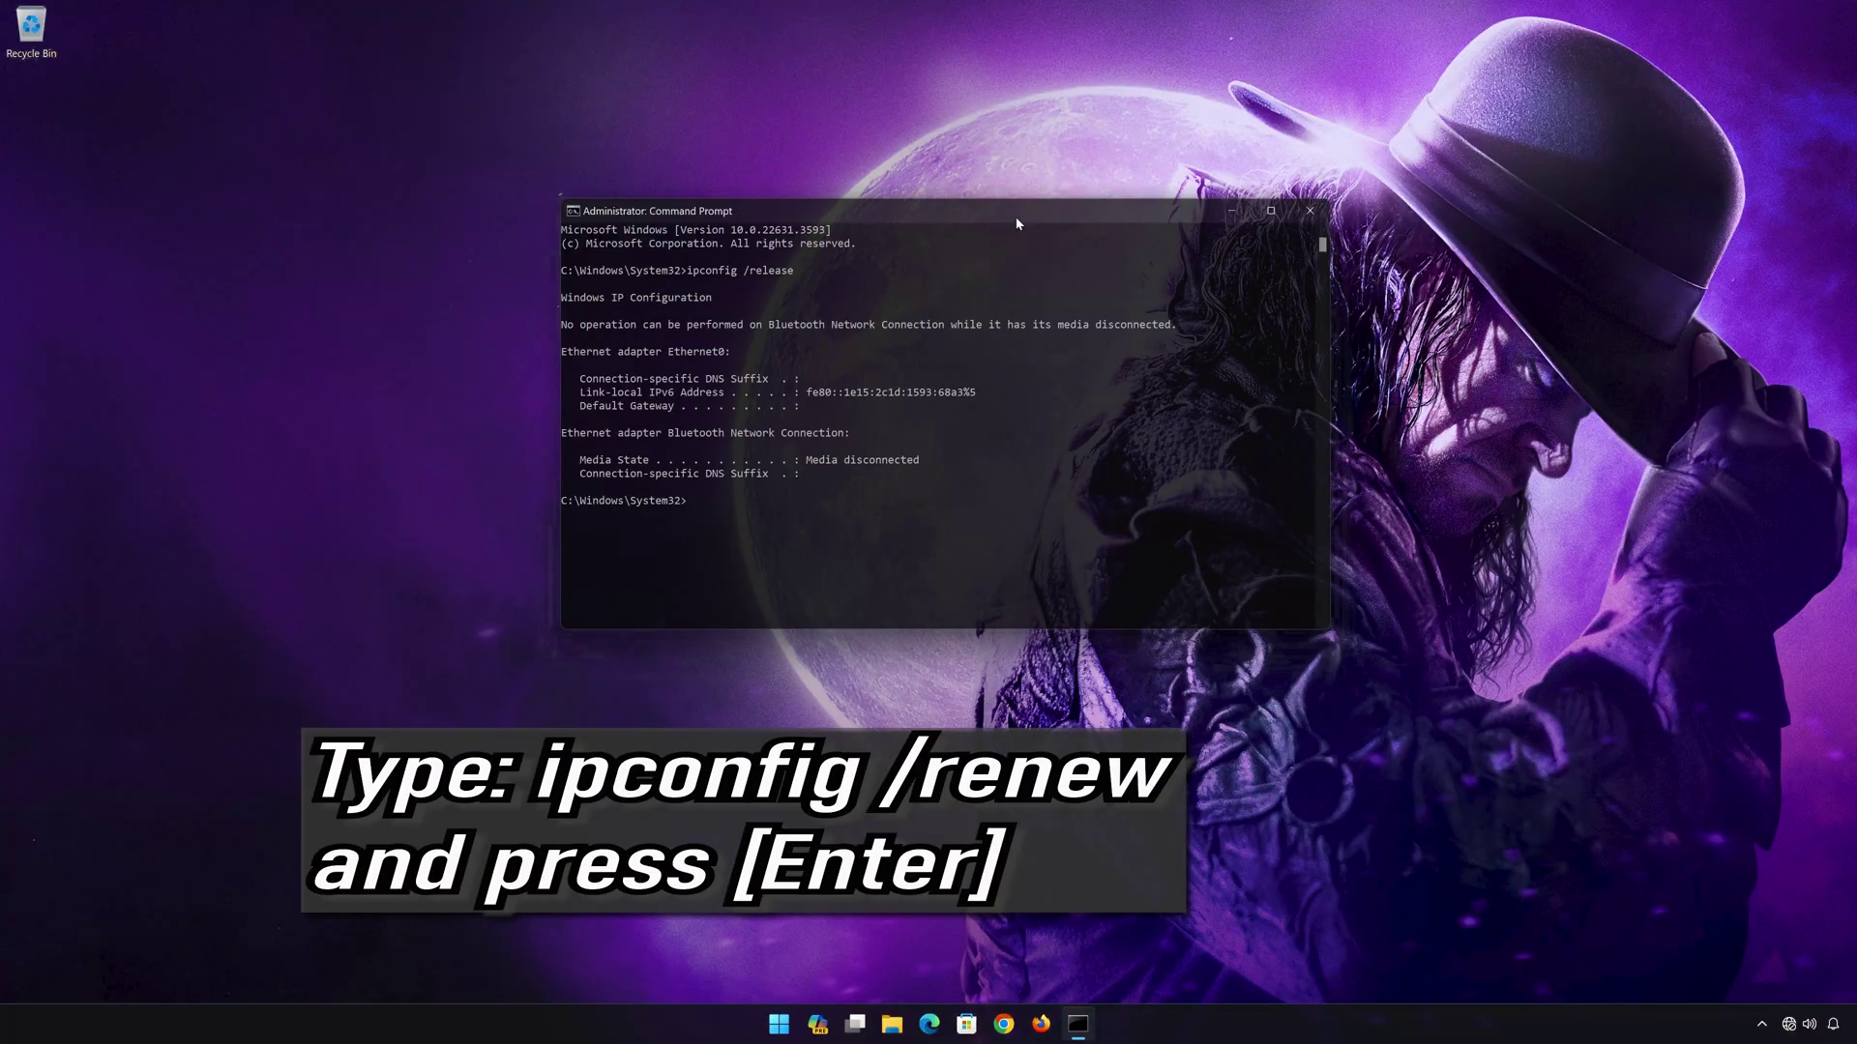
# Request a new IP address by running ipconfig /renew.
pyautogui.write('ipc')
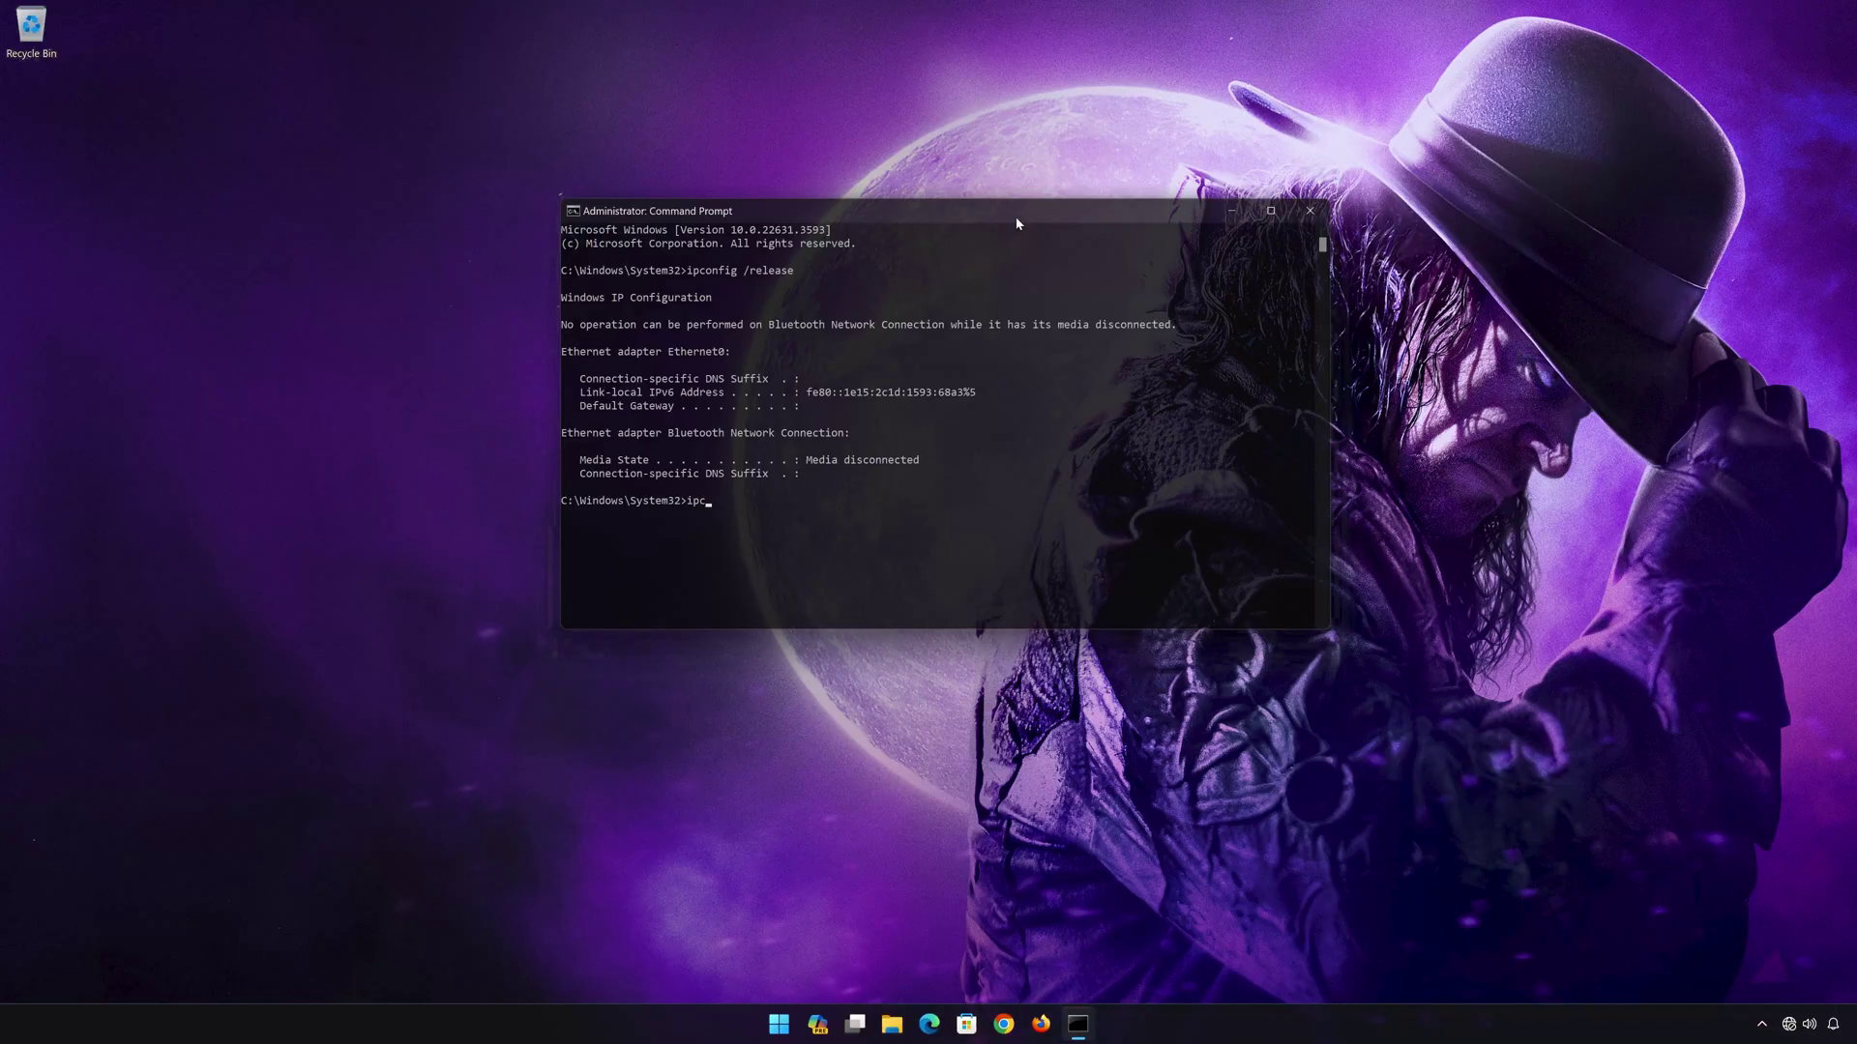
pyautogui.write('onfig /renew')
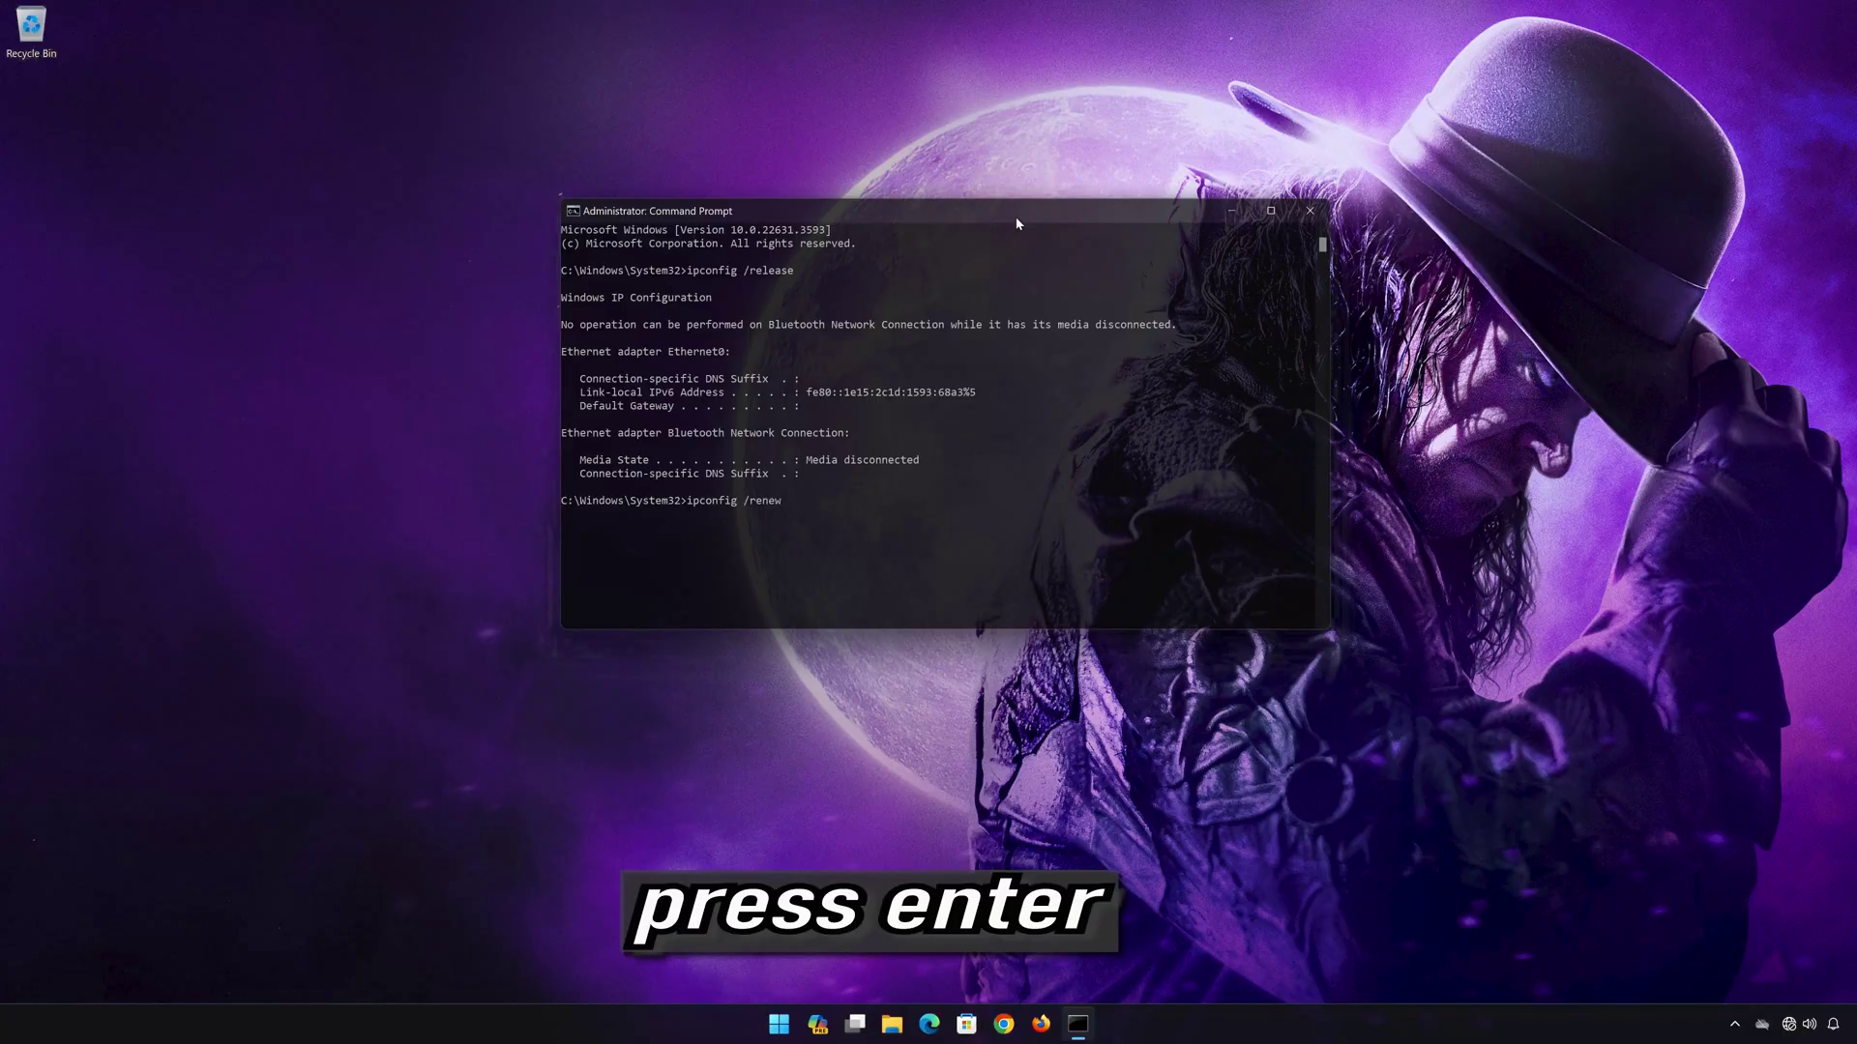
pyautogui.press('Return')
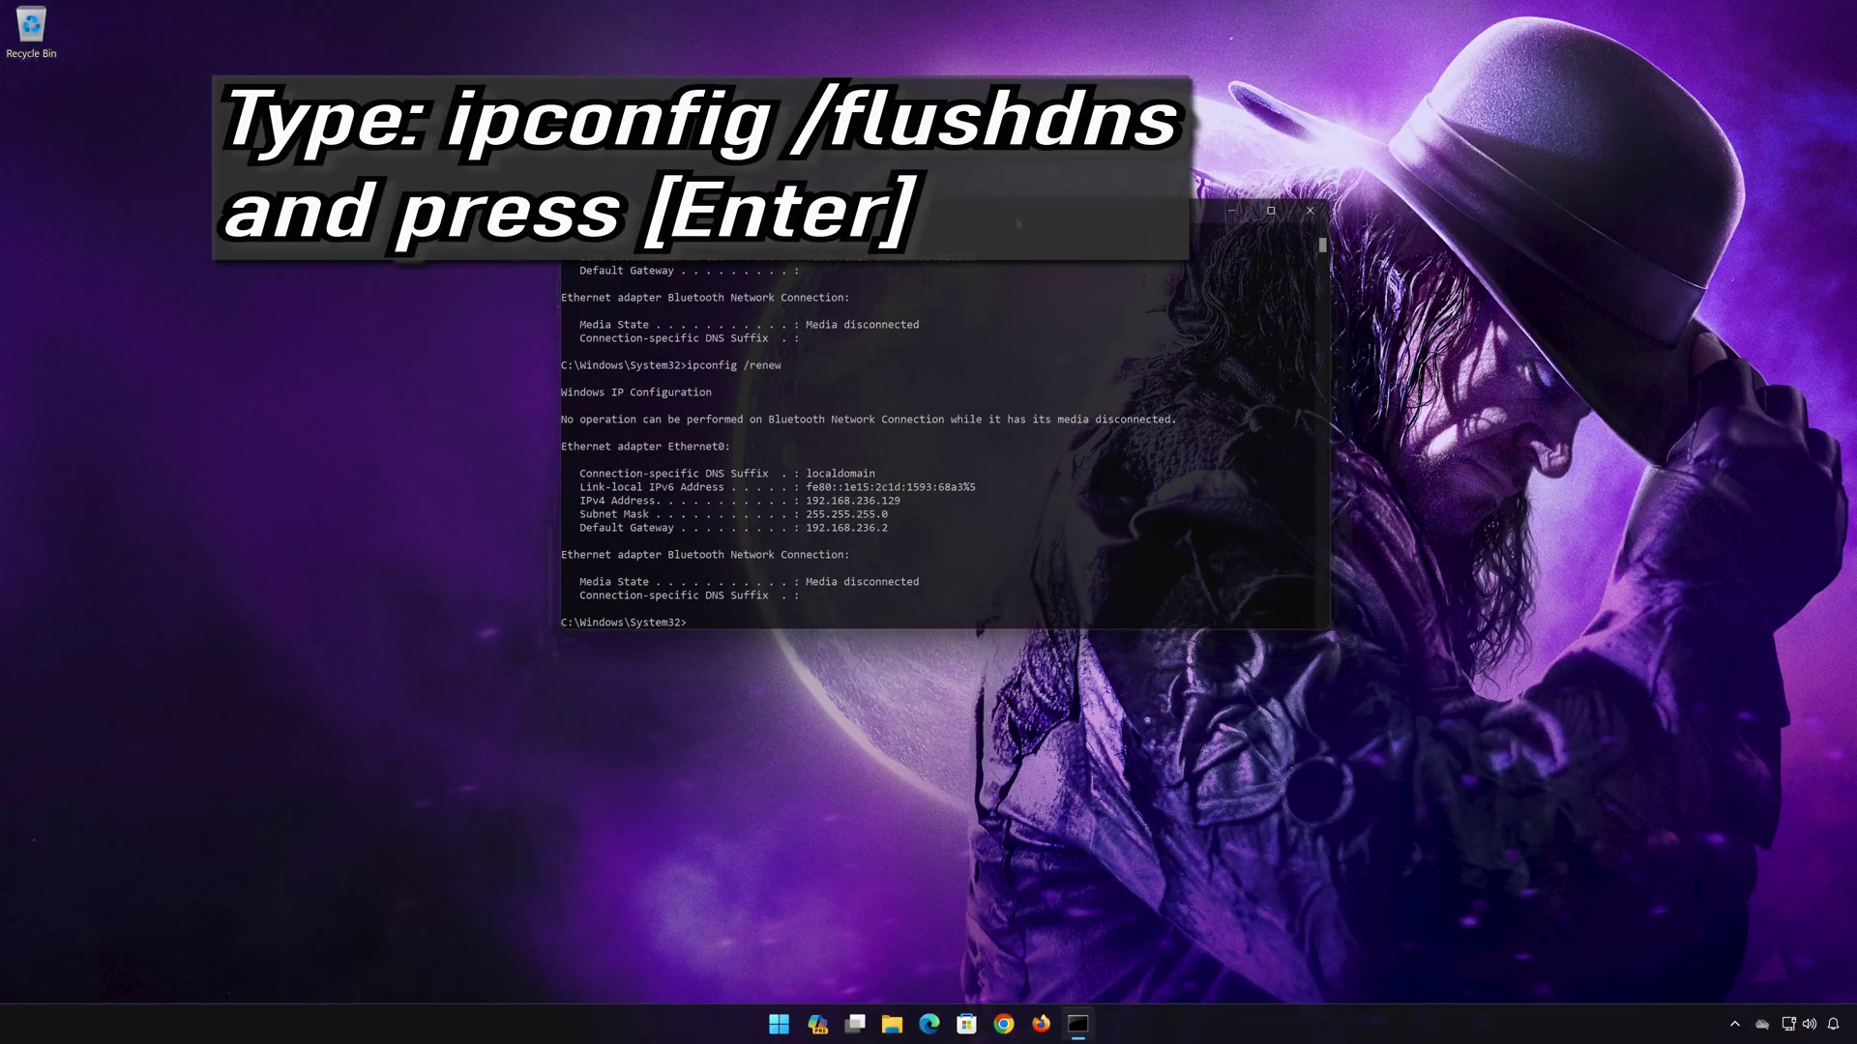
# Clear the DNS resolver cache by running ipconfig /flushdns.
pyautogui.write('pconfig')
pyautogui.write('/flush')
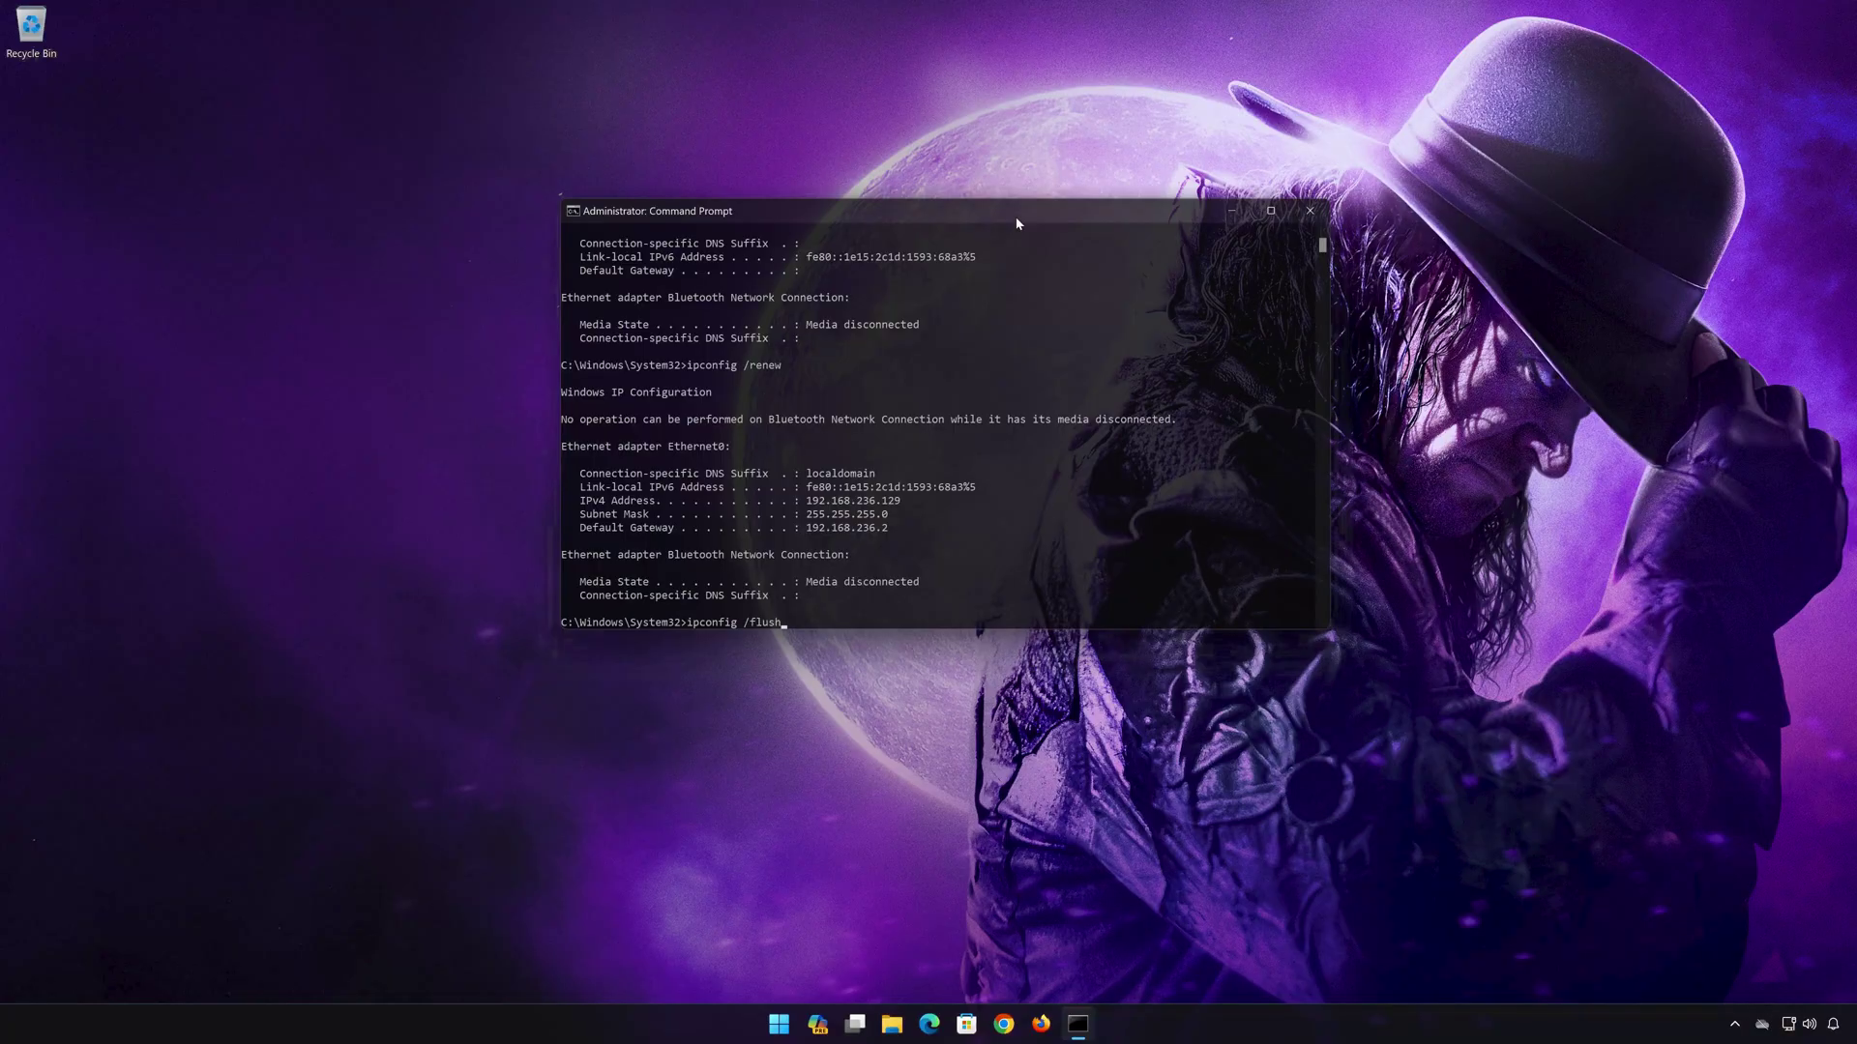
pyautogui.write('dns')
pyautogui.press('Return')
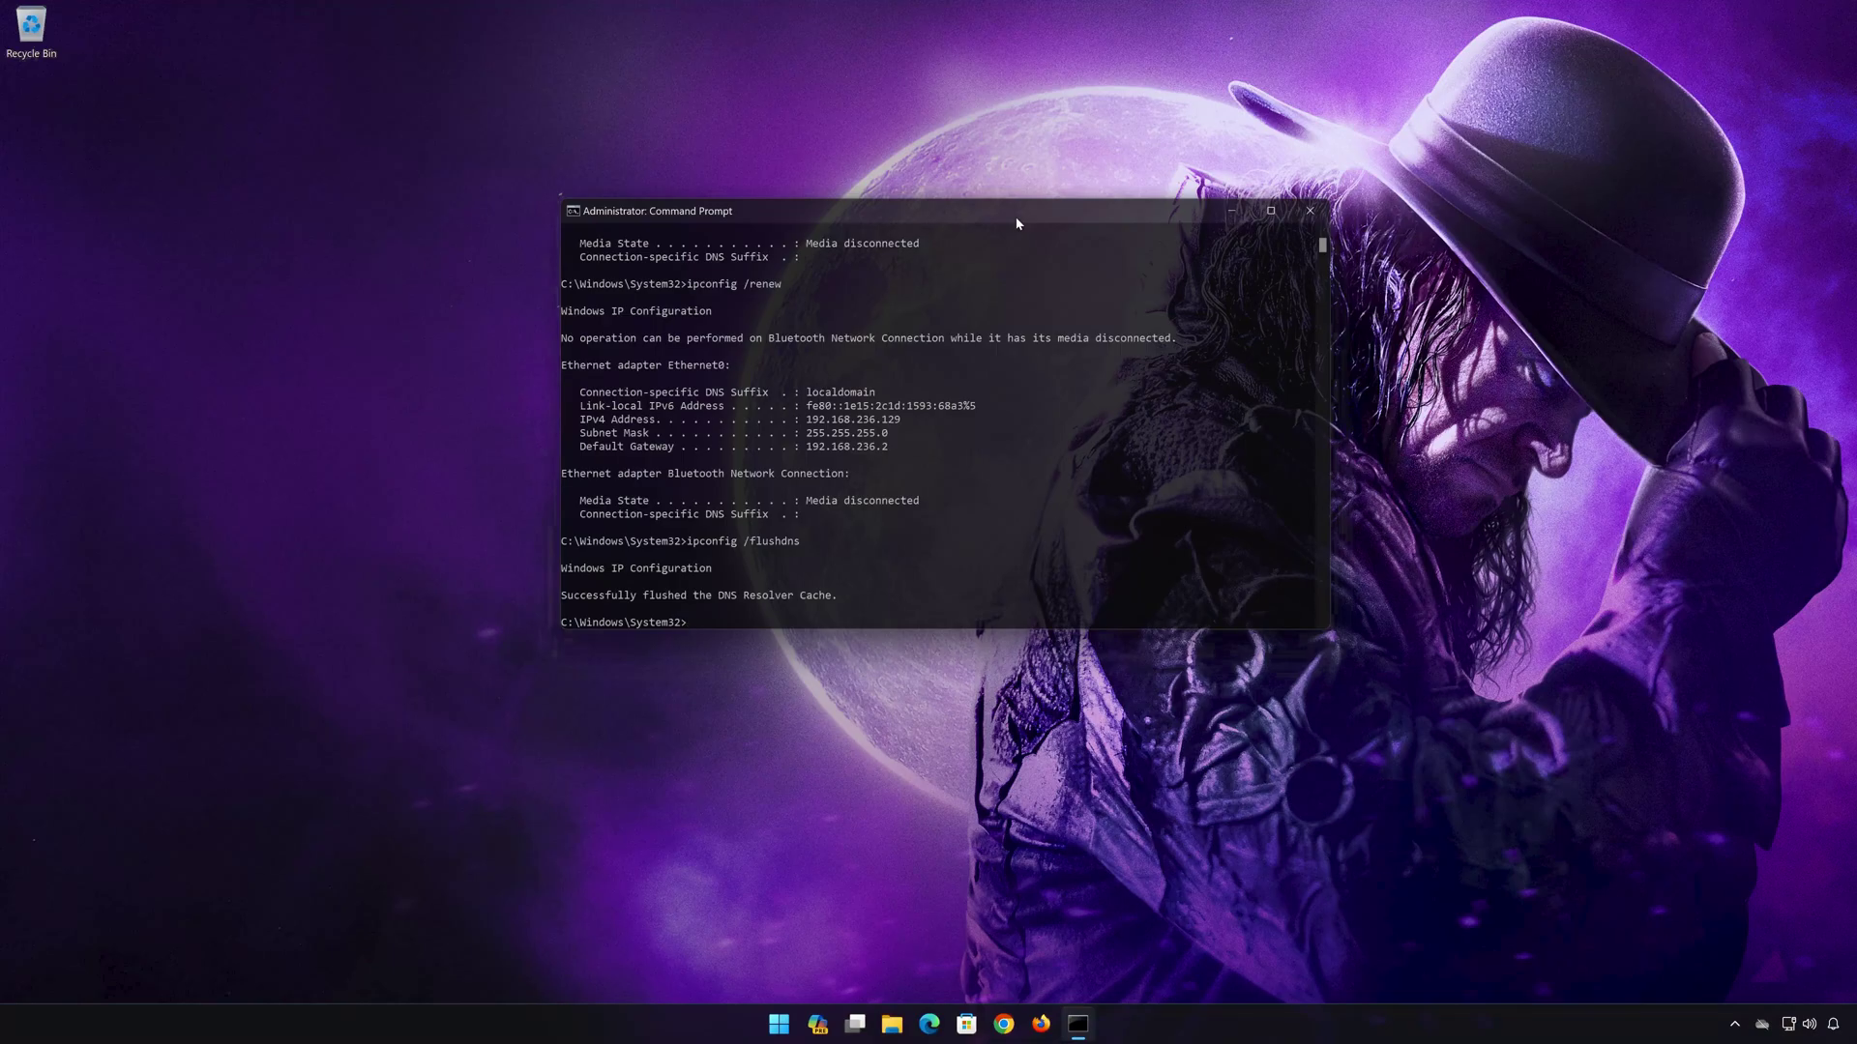
# Close Command Prompt with the exit command and restart the computer.
pyautogui.write('exit')
pyautogui.press('Return')
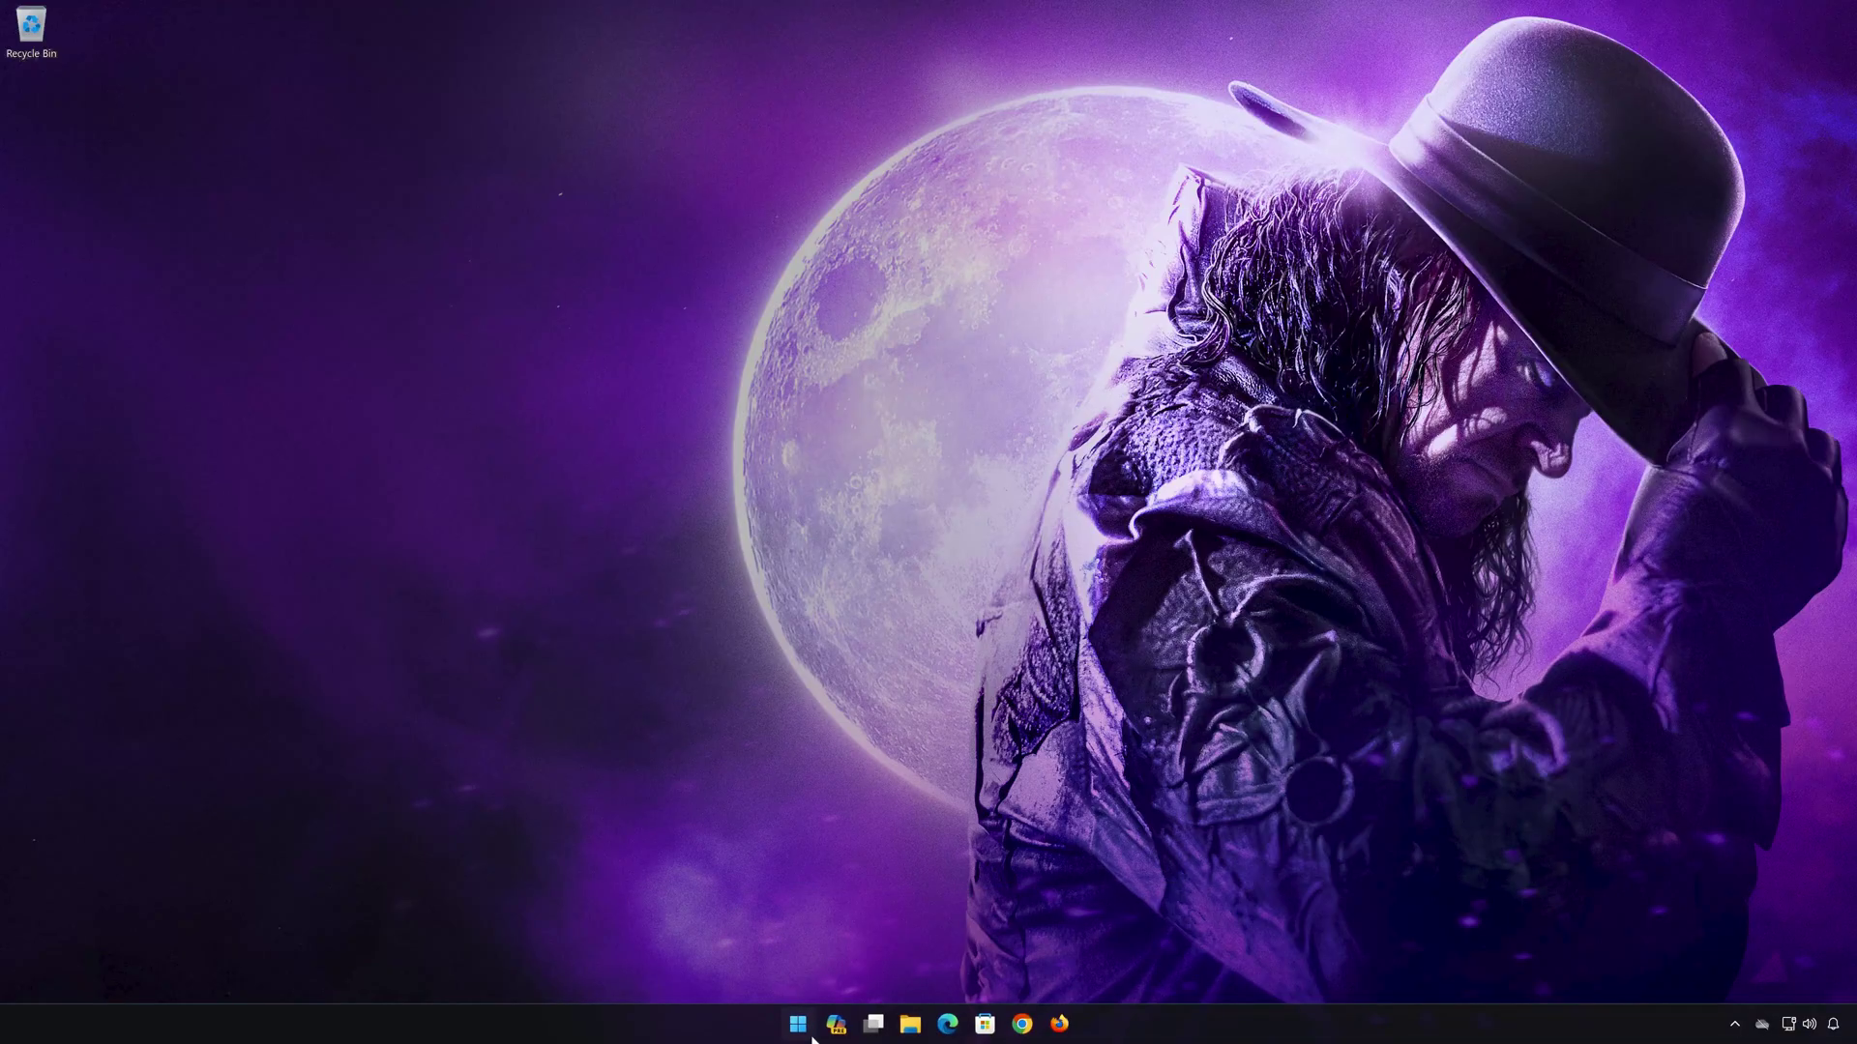
pyautogui.click(799, 1026)
pyautogui.click(1137, 967)
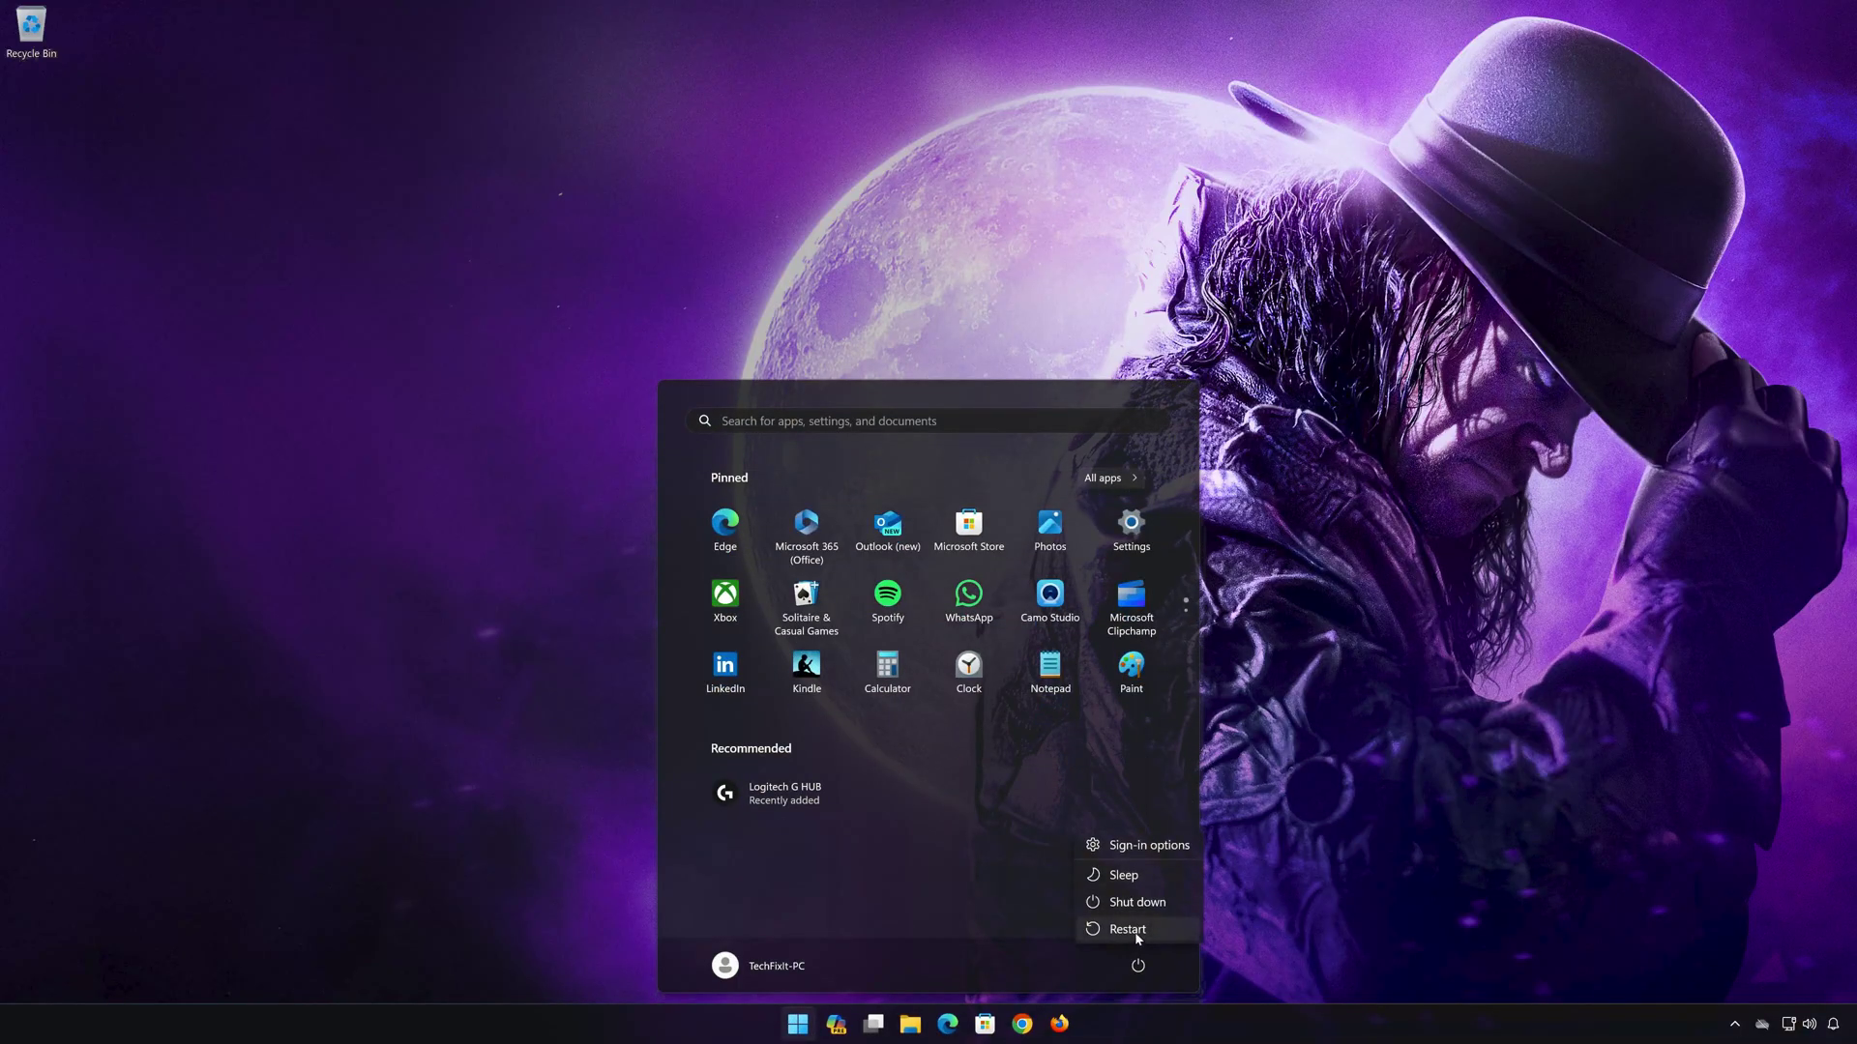
pyautogui.click(1127, 929)
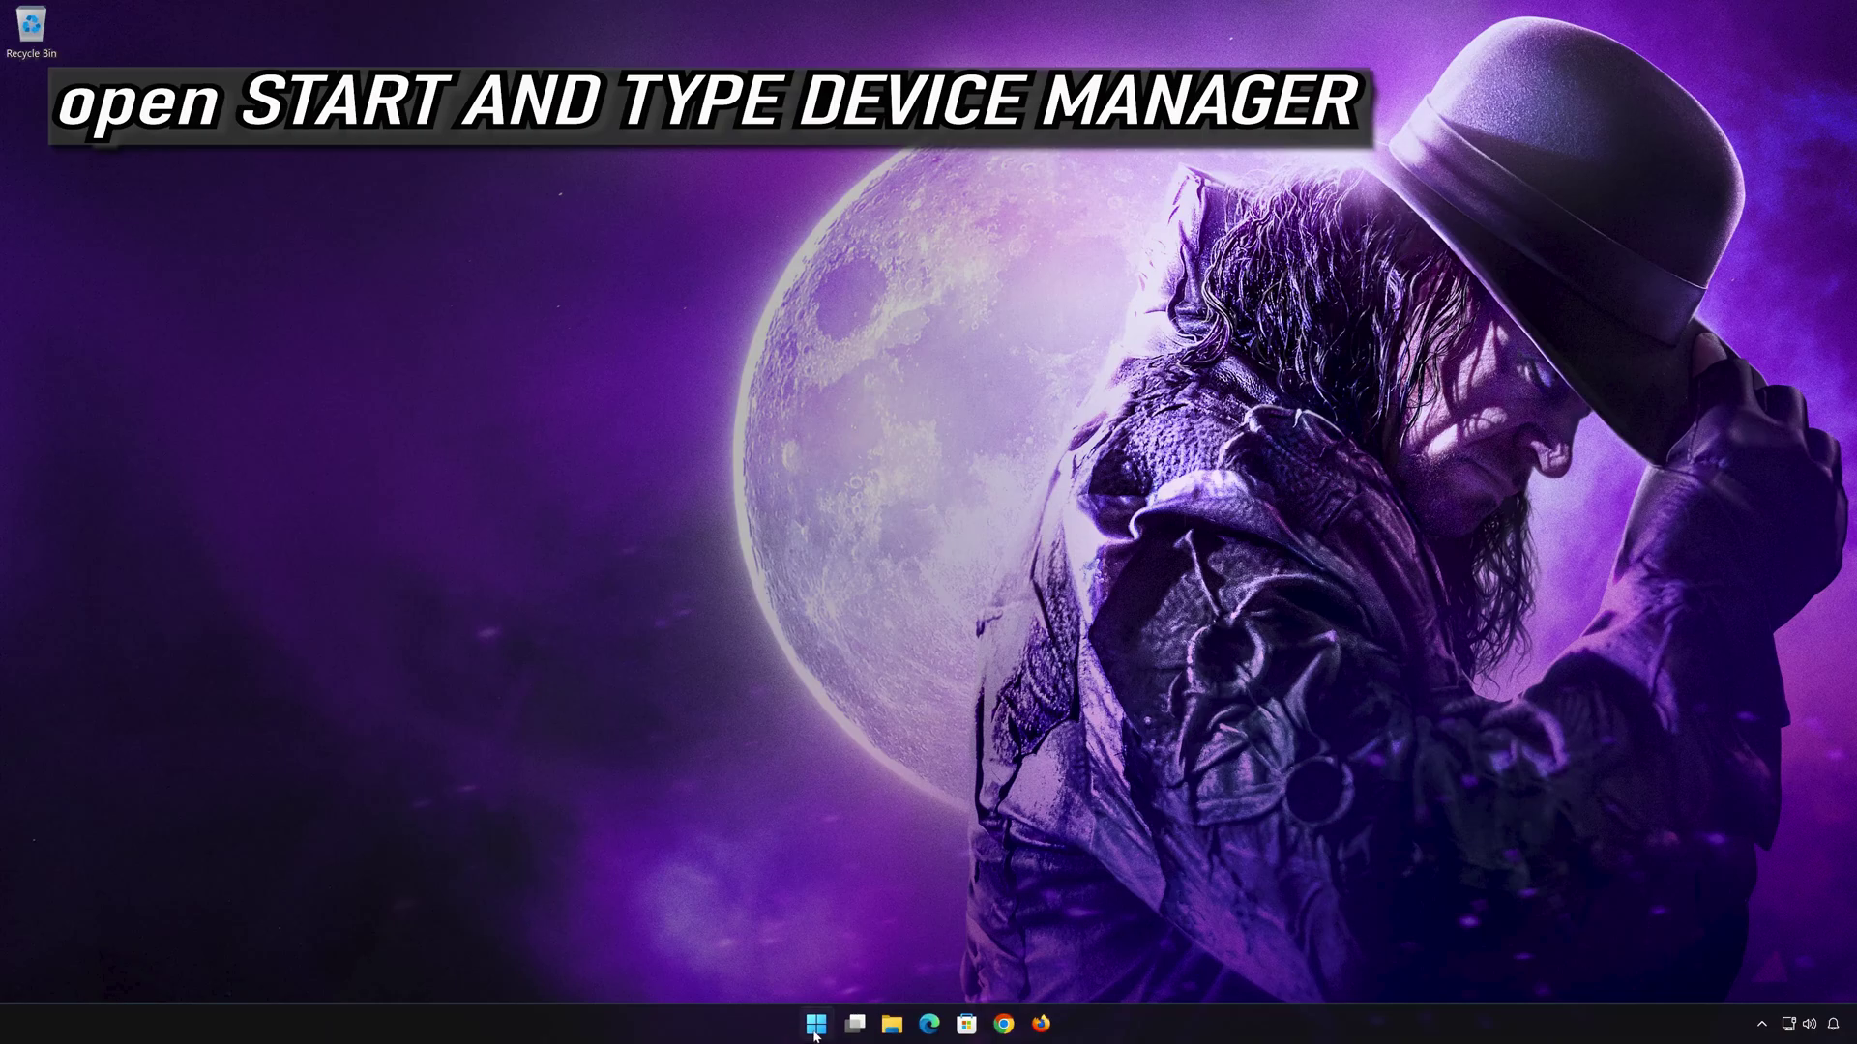
# Search for device manager, open Device Manager and move its window to the middle of the desktop.
pyautogui.click(816, 1031)
pyautogui.write('device manager')
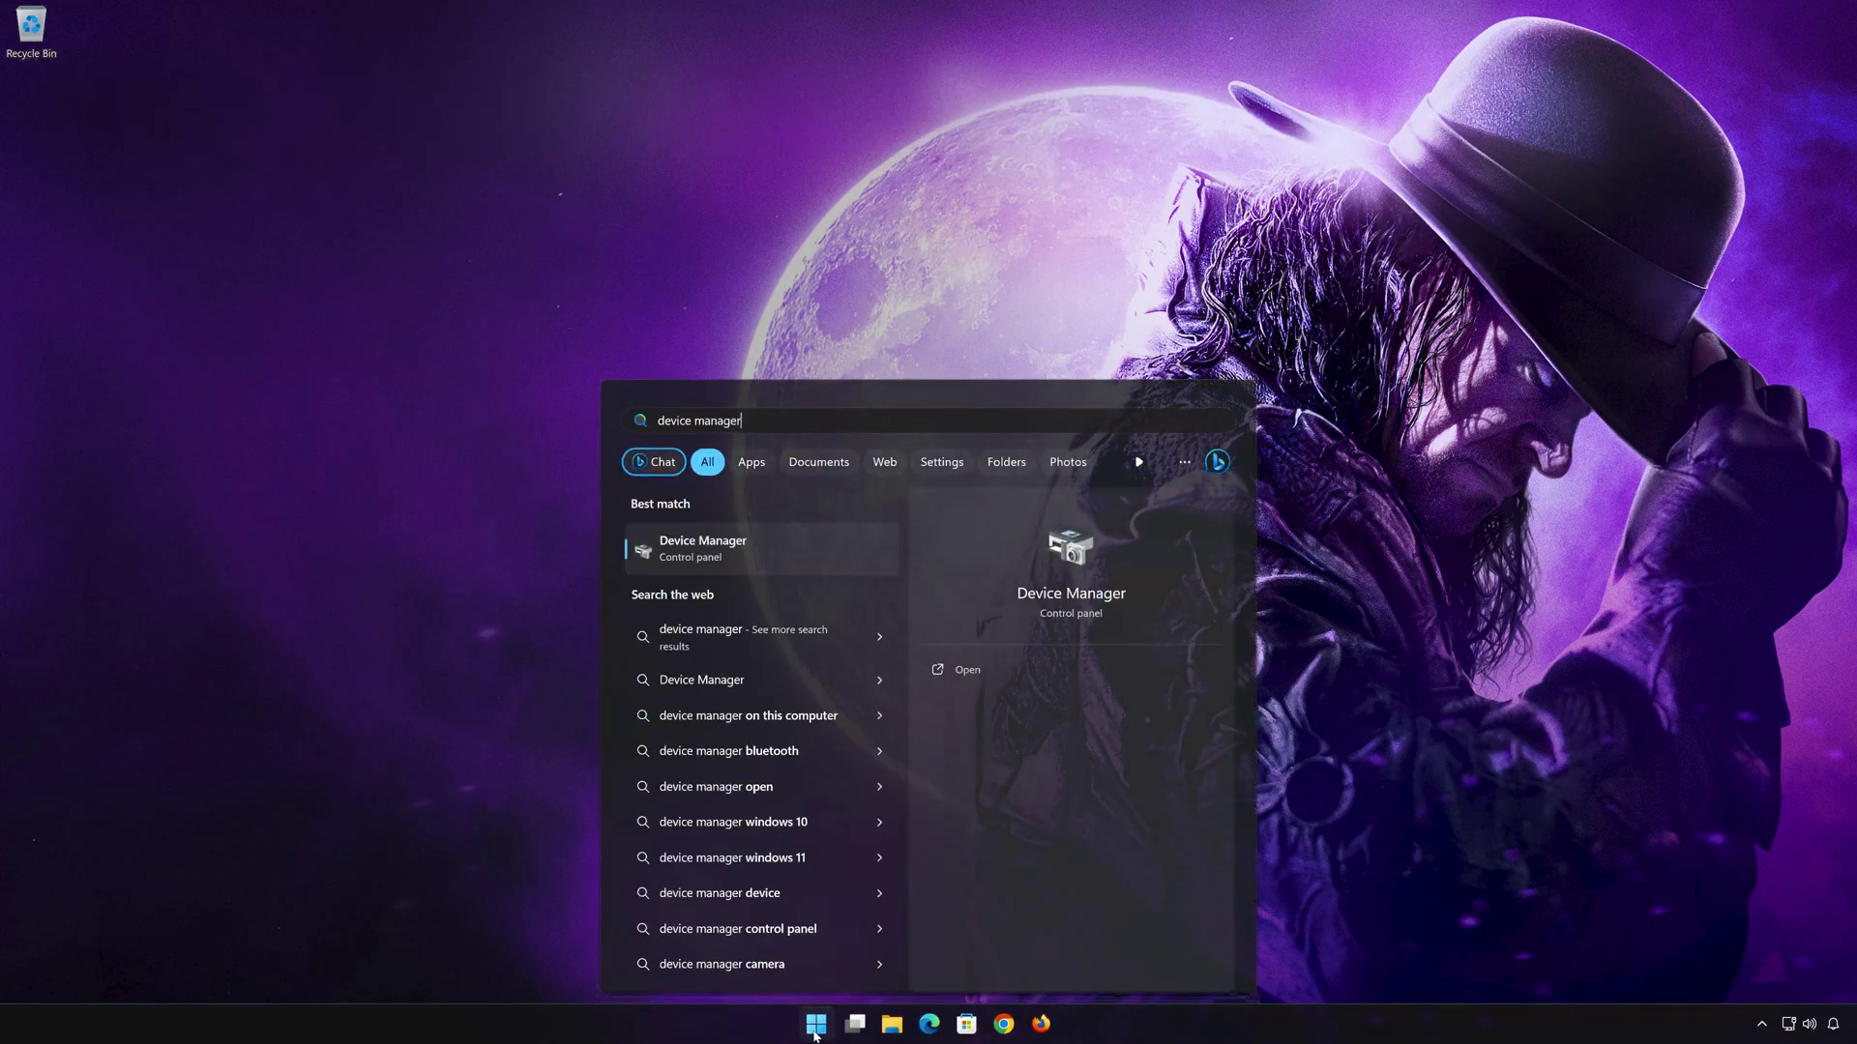
pyautogui.click(759, 548)
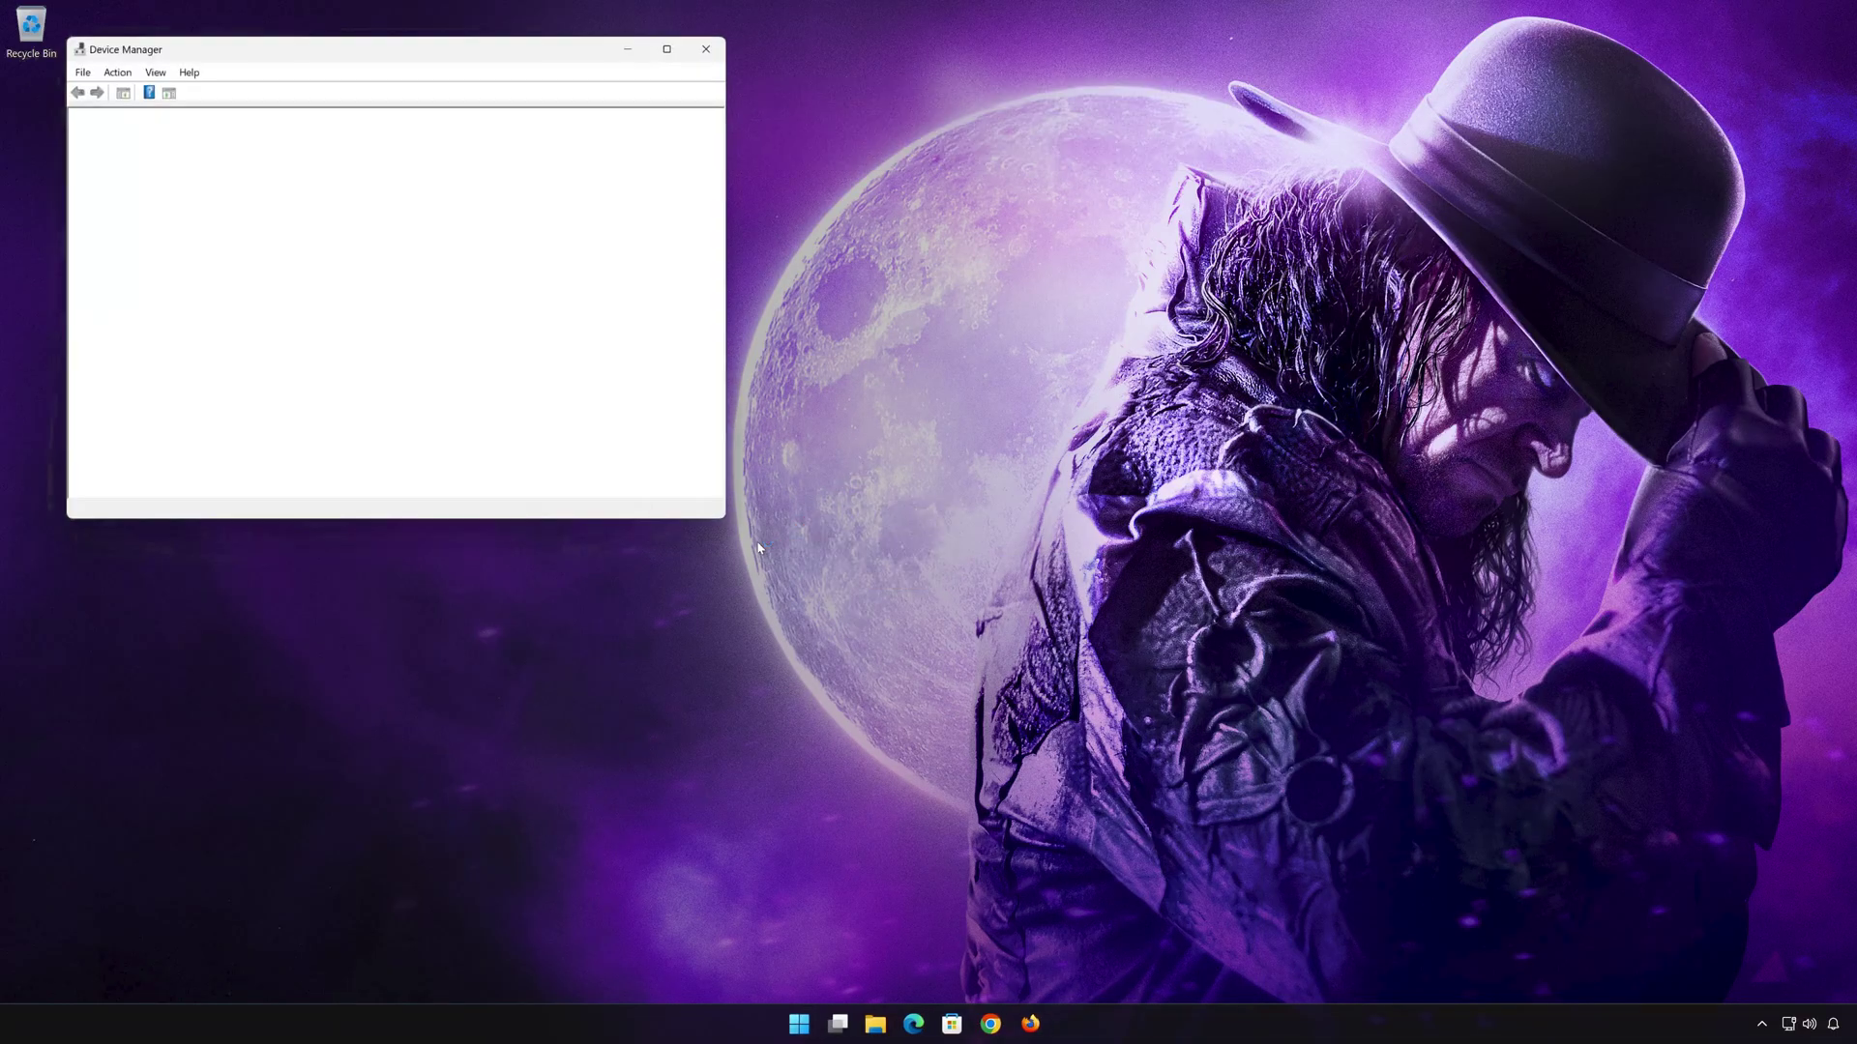
pyautogui.moveTo(465, 58); pyautogui.dragTo(1028, 268)
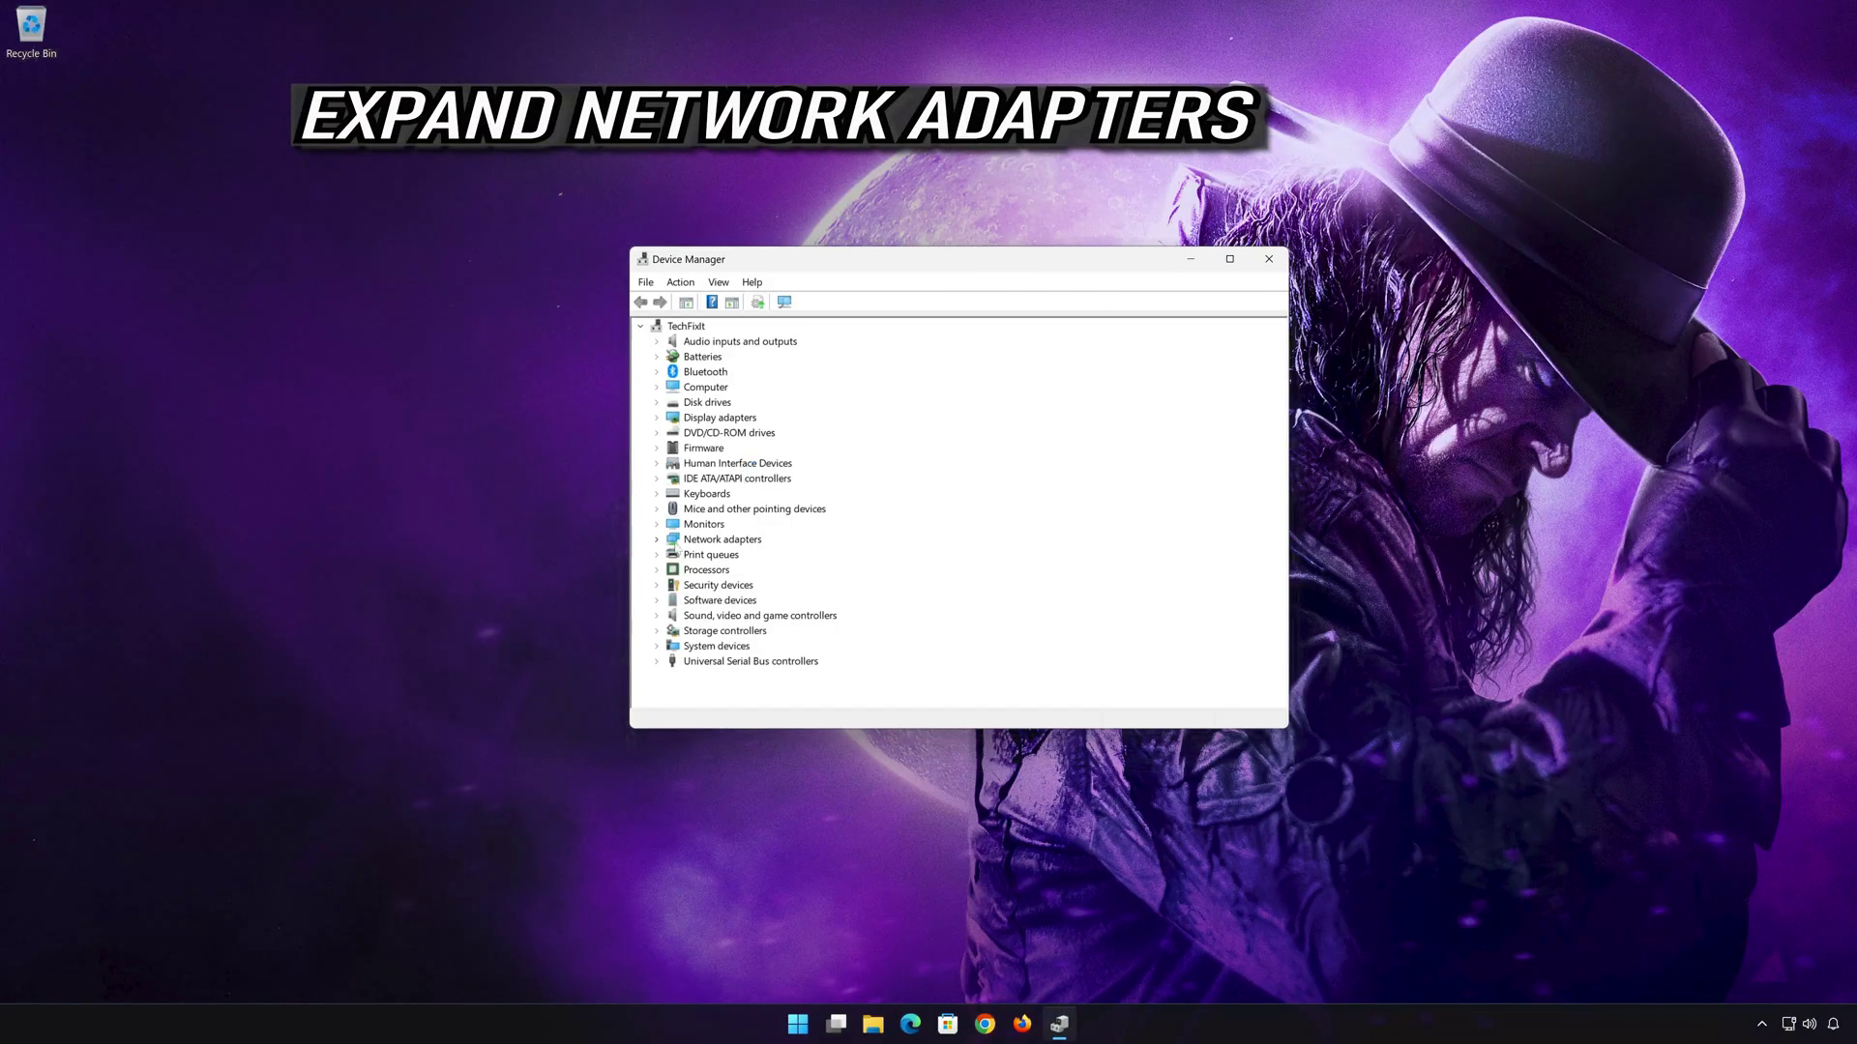
# Expand the network adapters and open the driver properties of the Intel(R) 82574L Gigabit Network Connection.
pyautogui.click(656, 539)
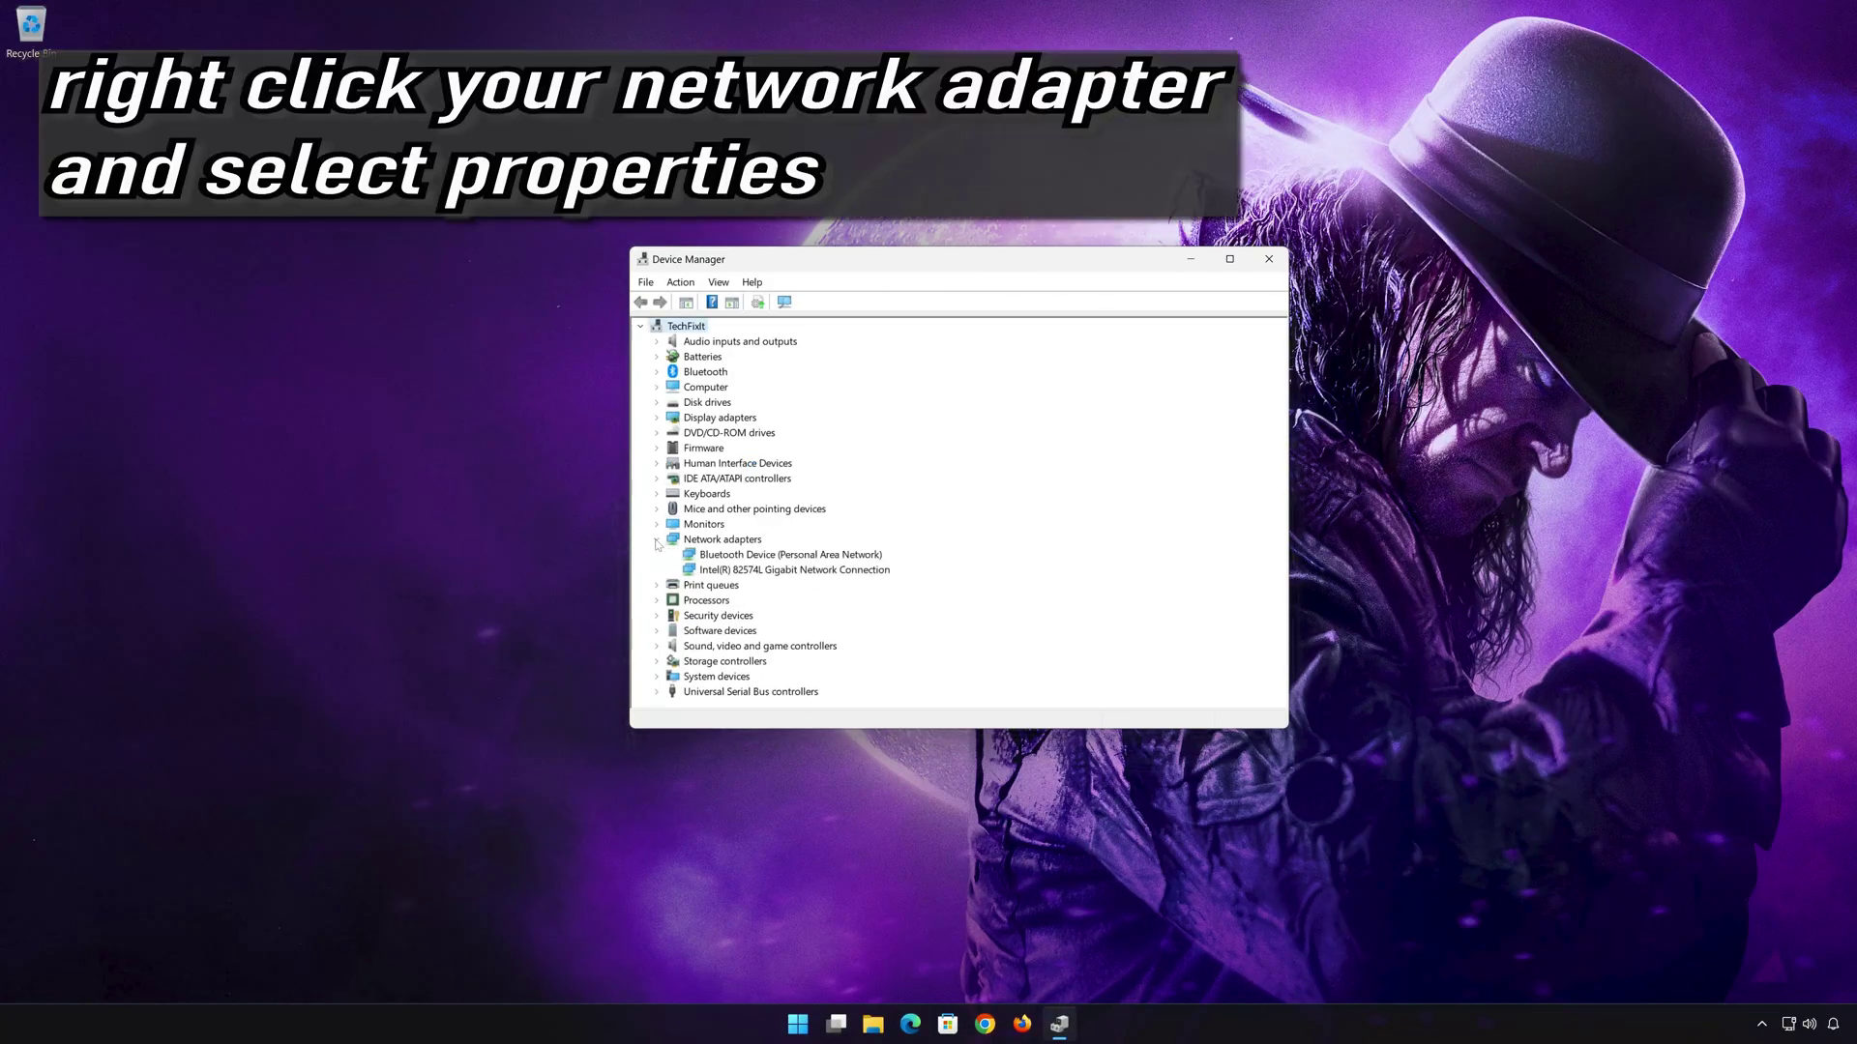
pyautogui.rightClick(717, 572)
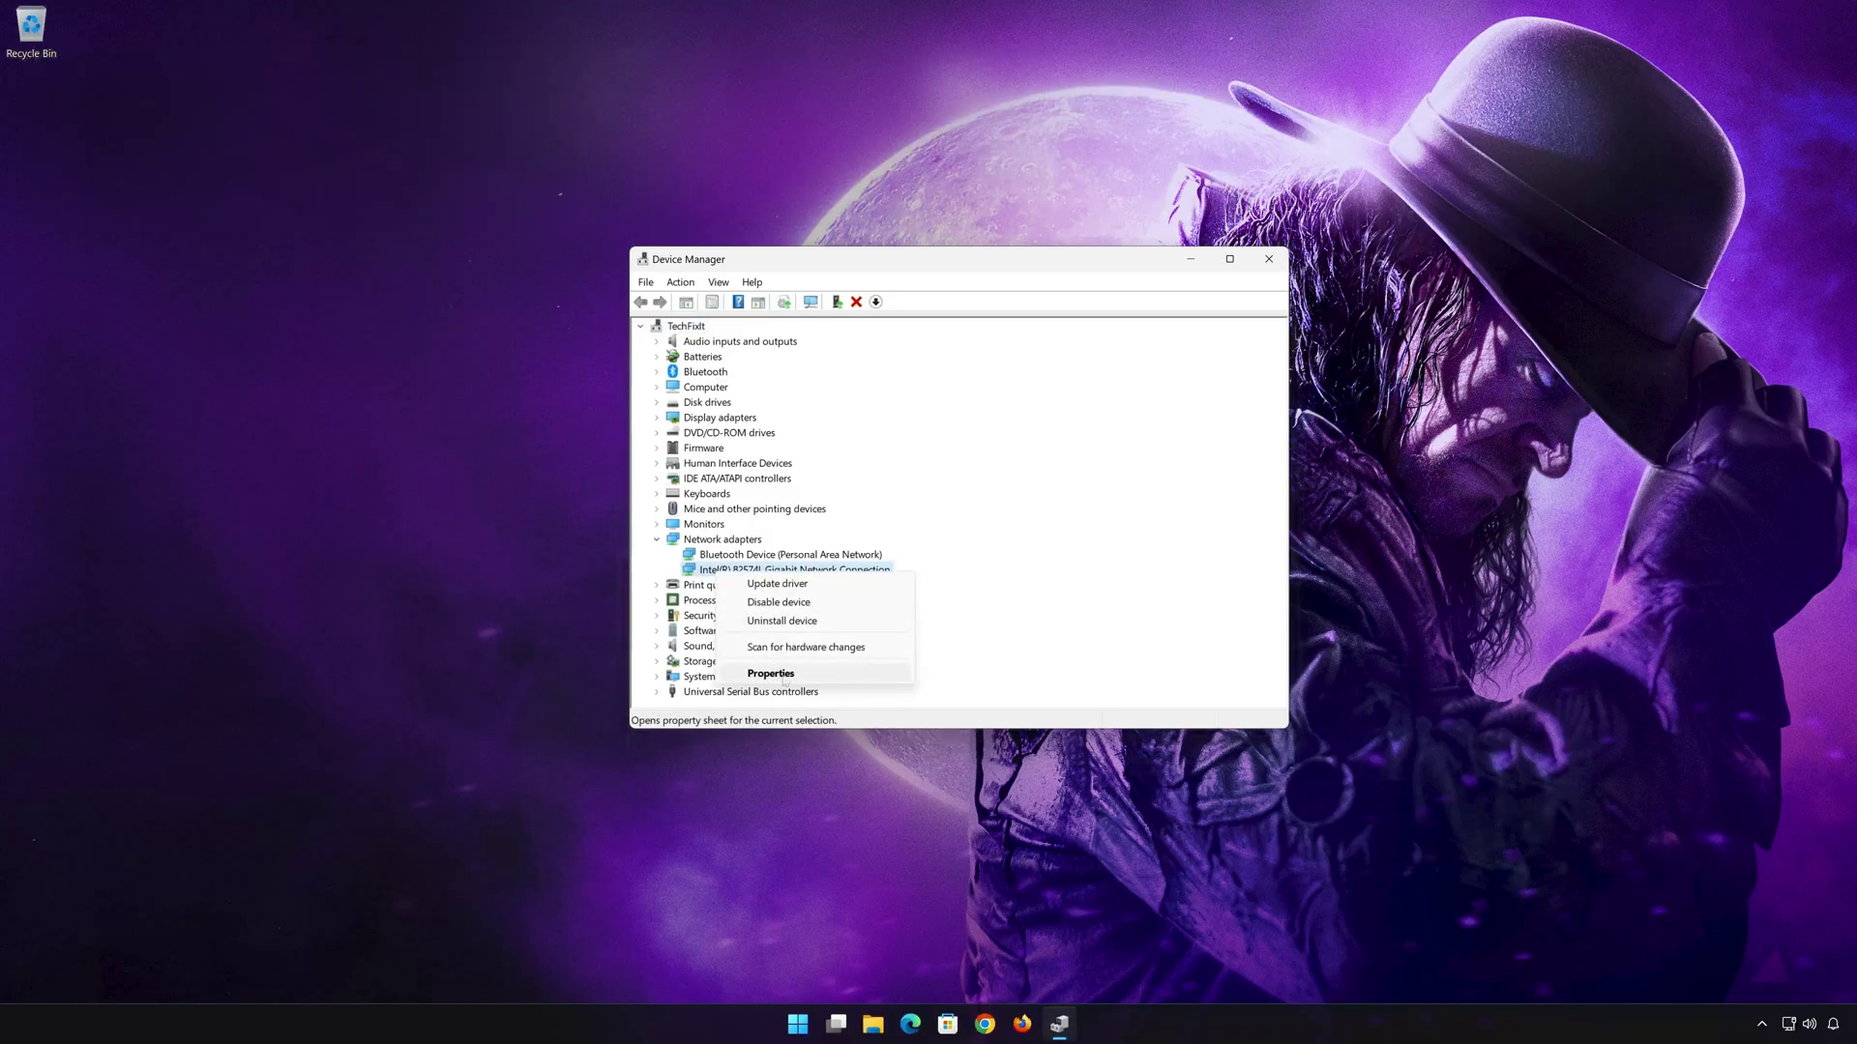
pyautogui.click(826, 675)
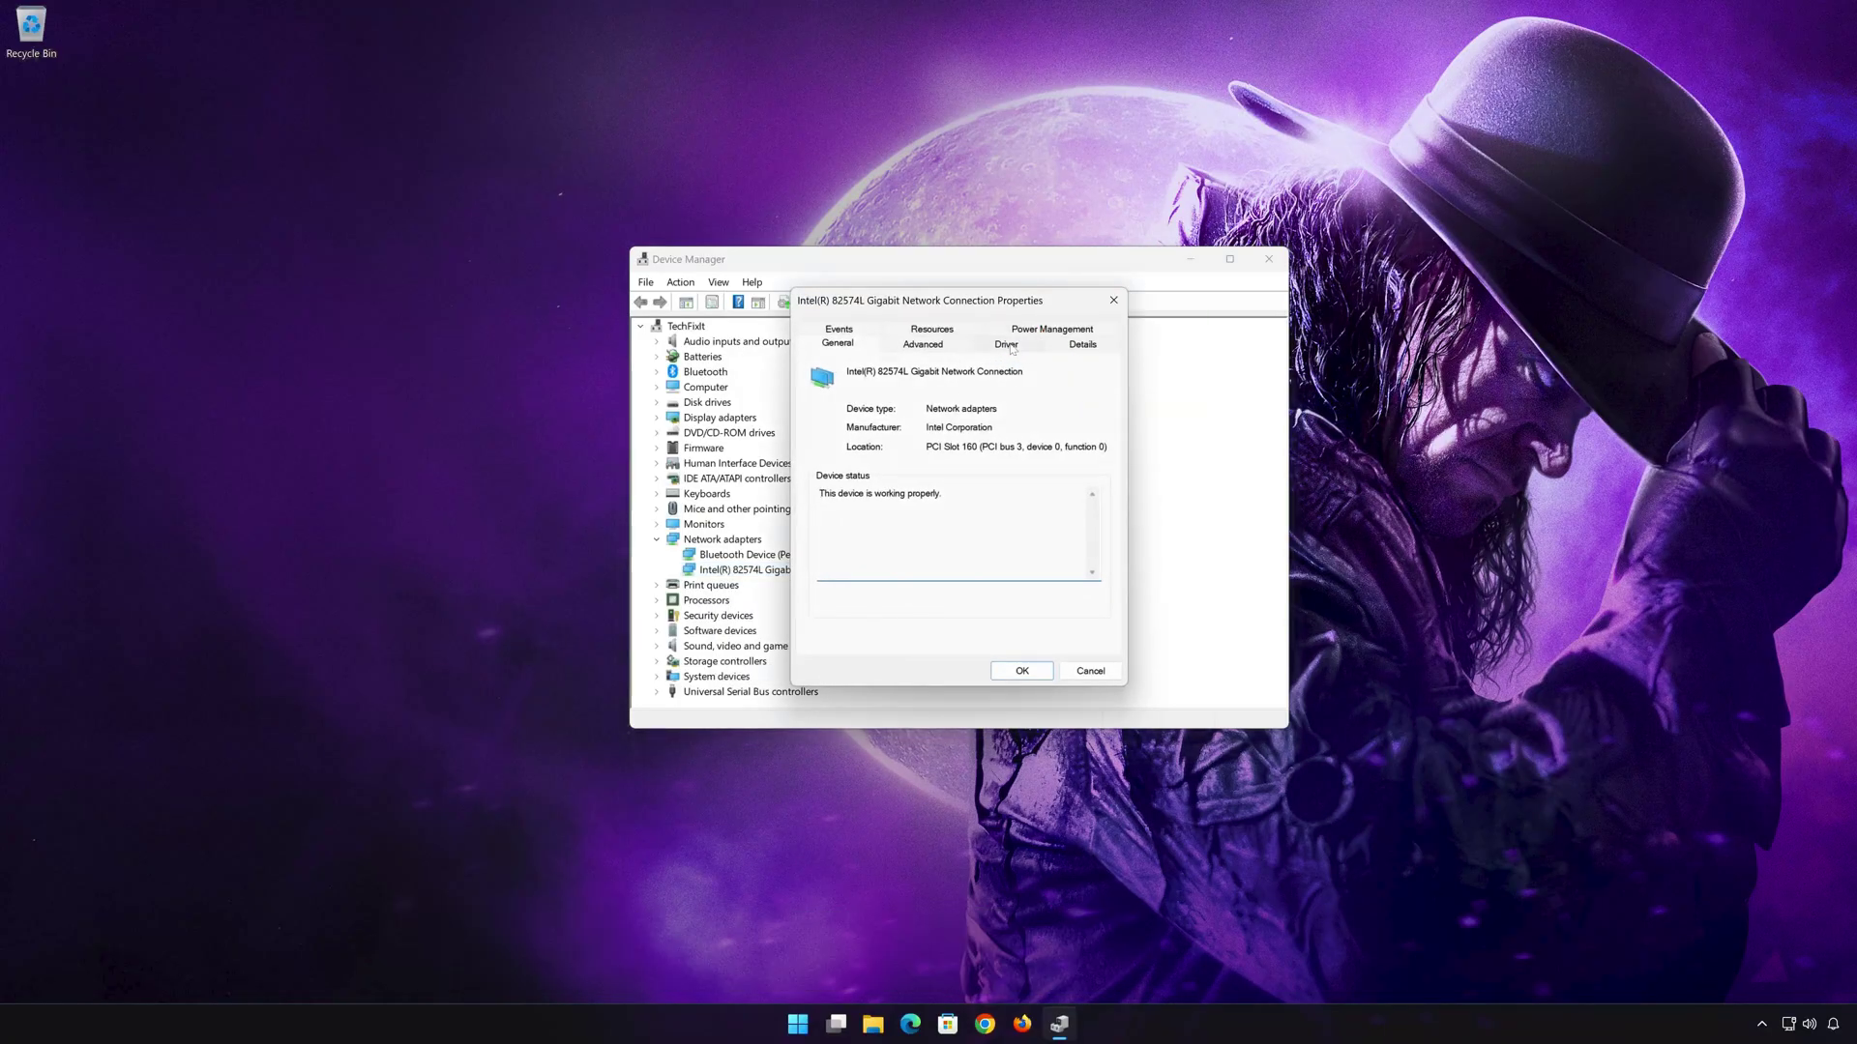
pyautogui.click(1007, 345)
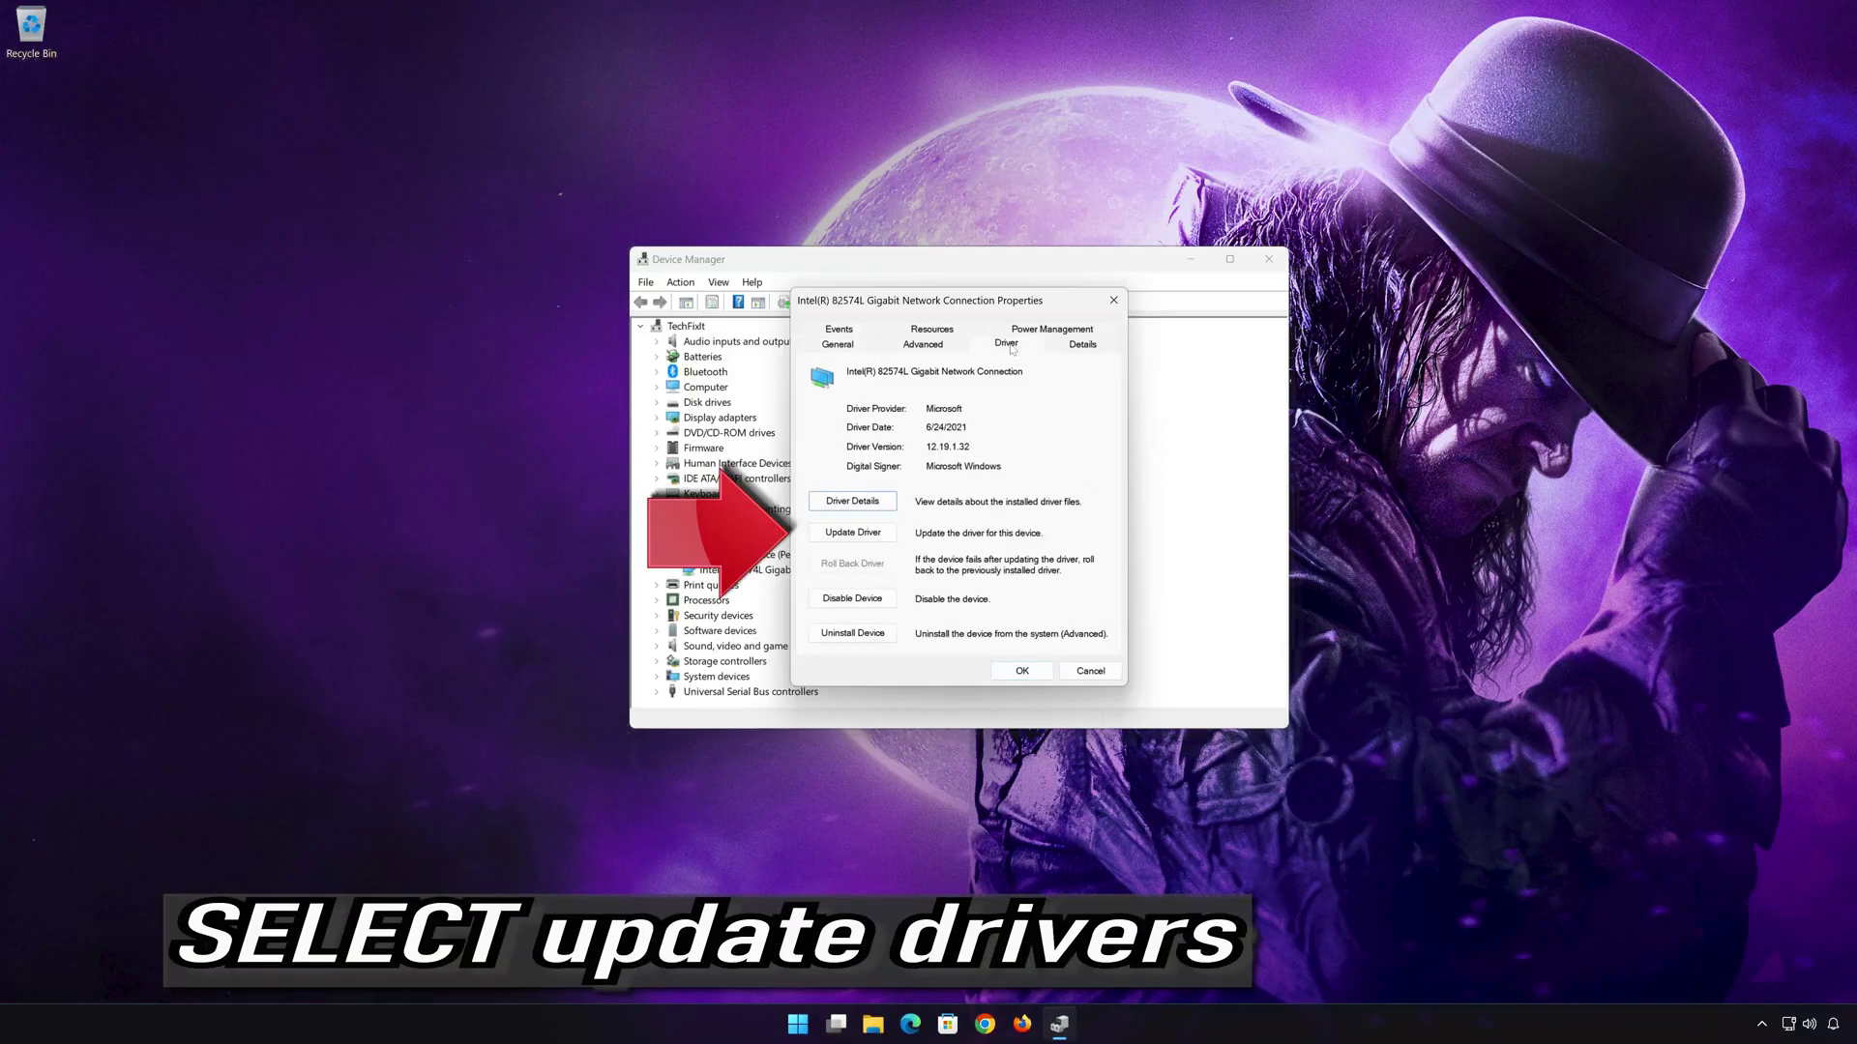
# Update the adapter's driver manually by picking Intel(R) 82574L Gigabit Network Connection from the drivers available on the computer, and close the wizard.
pyautogui.click(853, 533)
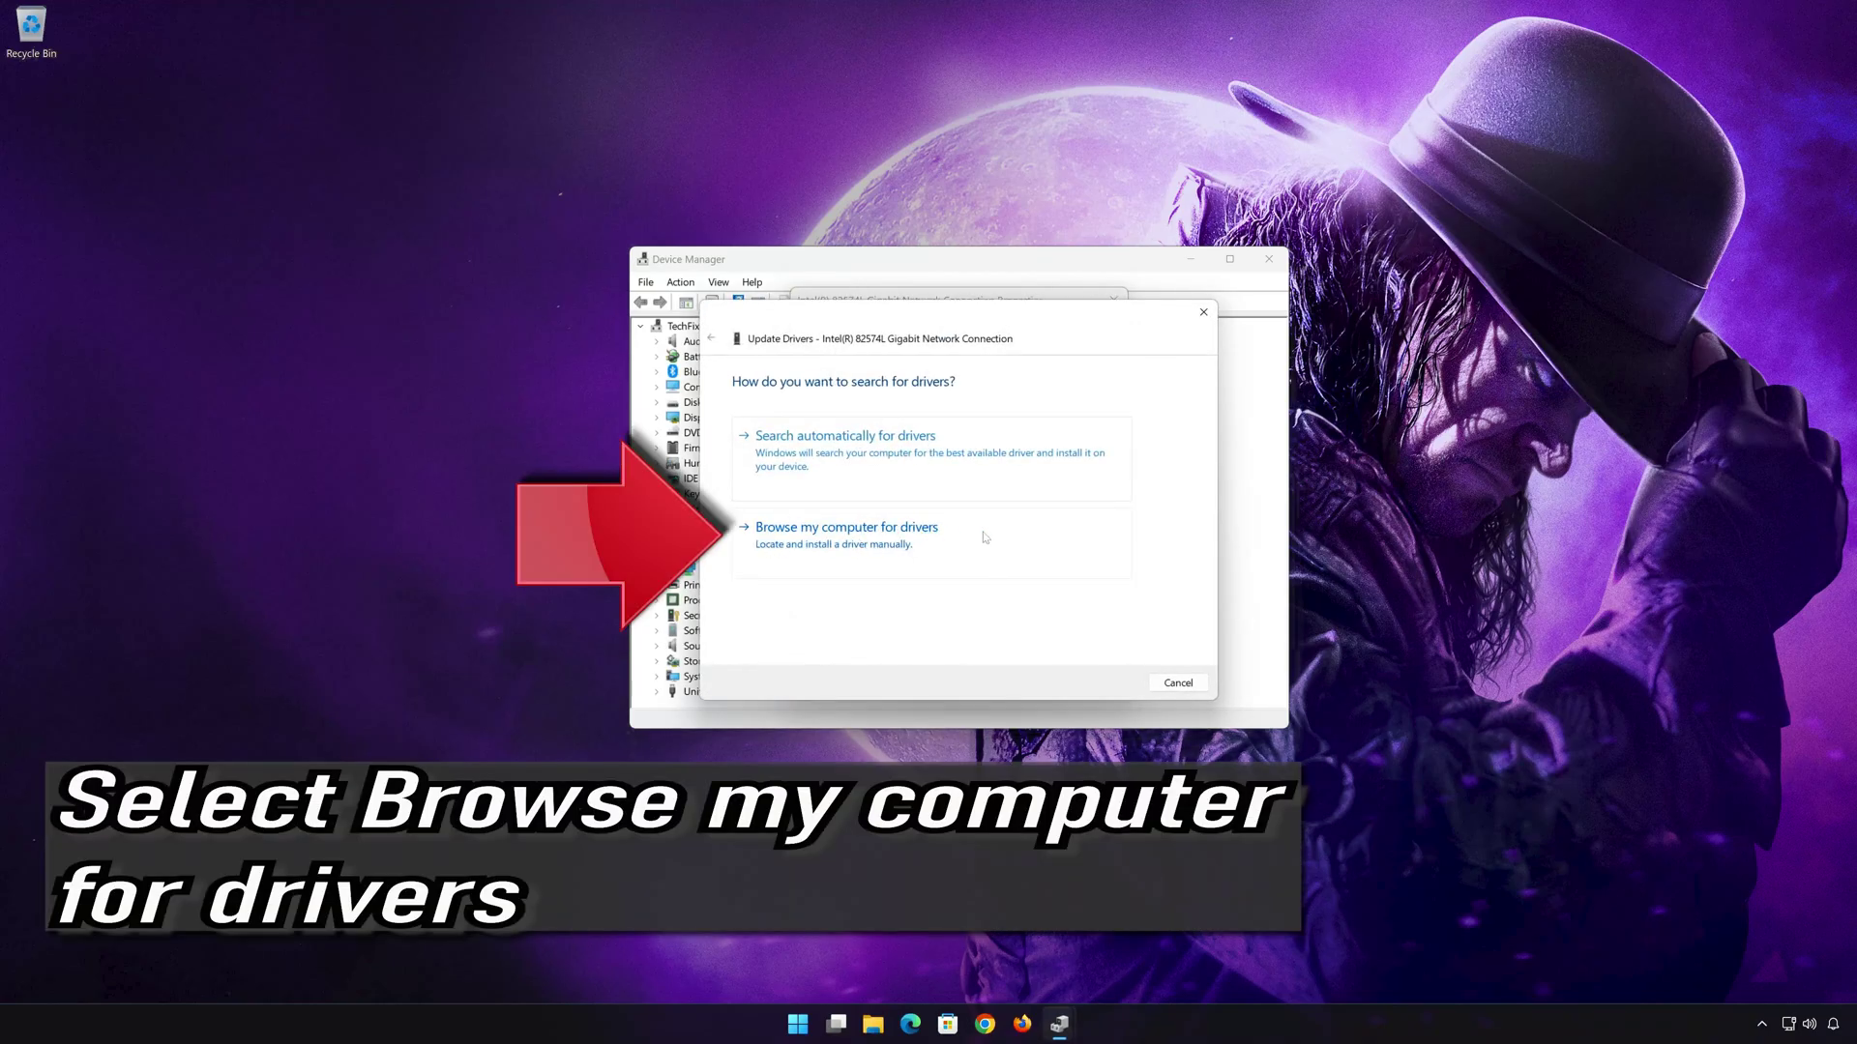
pyautogui.click(840, 540)
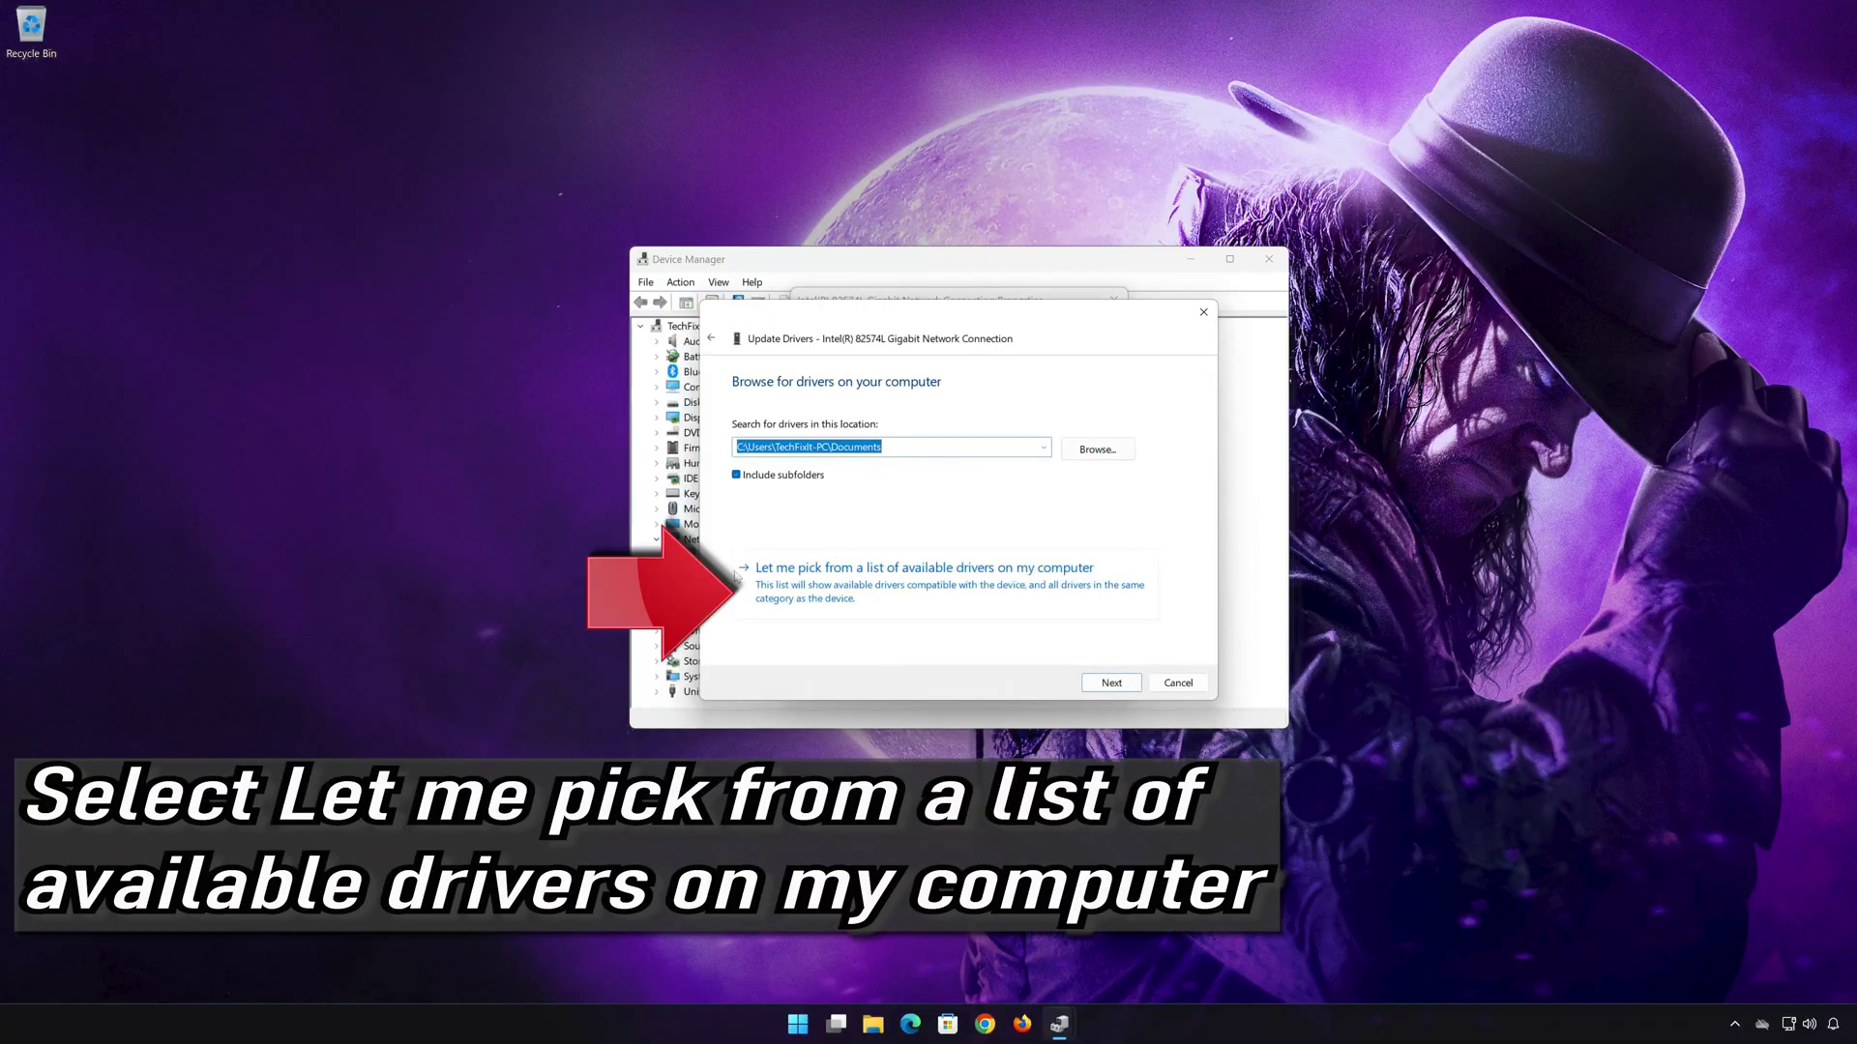
pyautogui.click(894, 587)
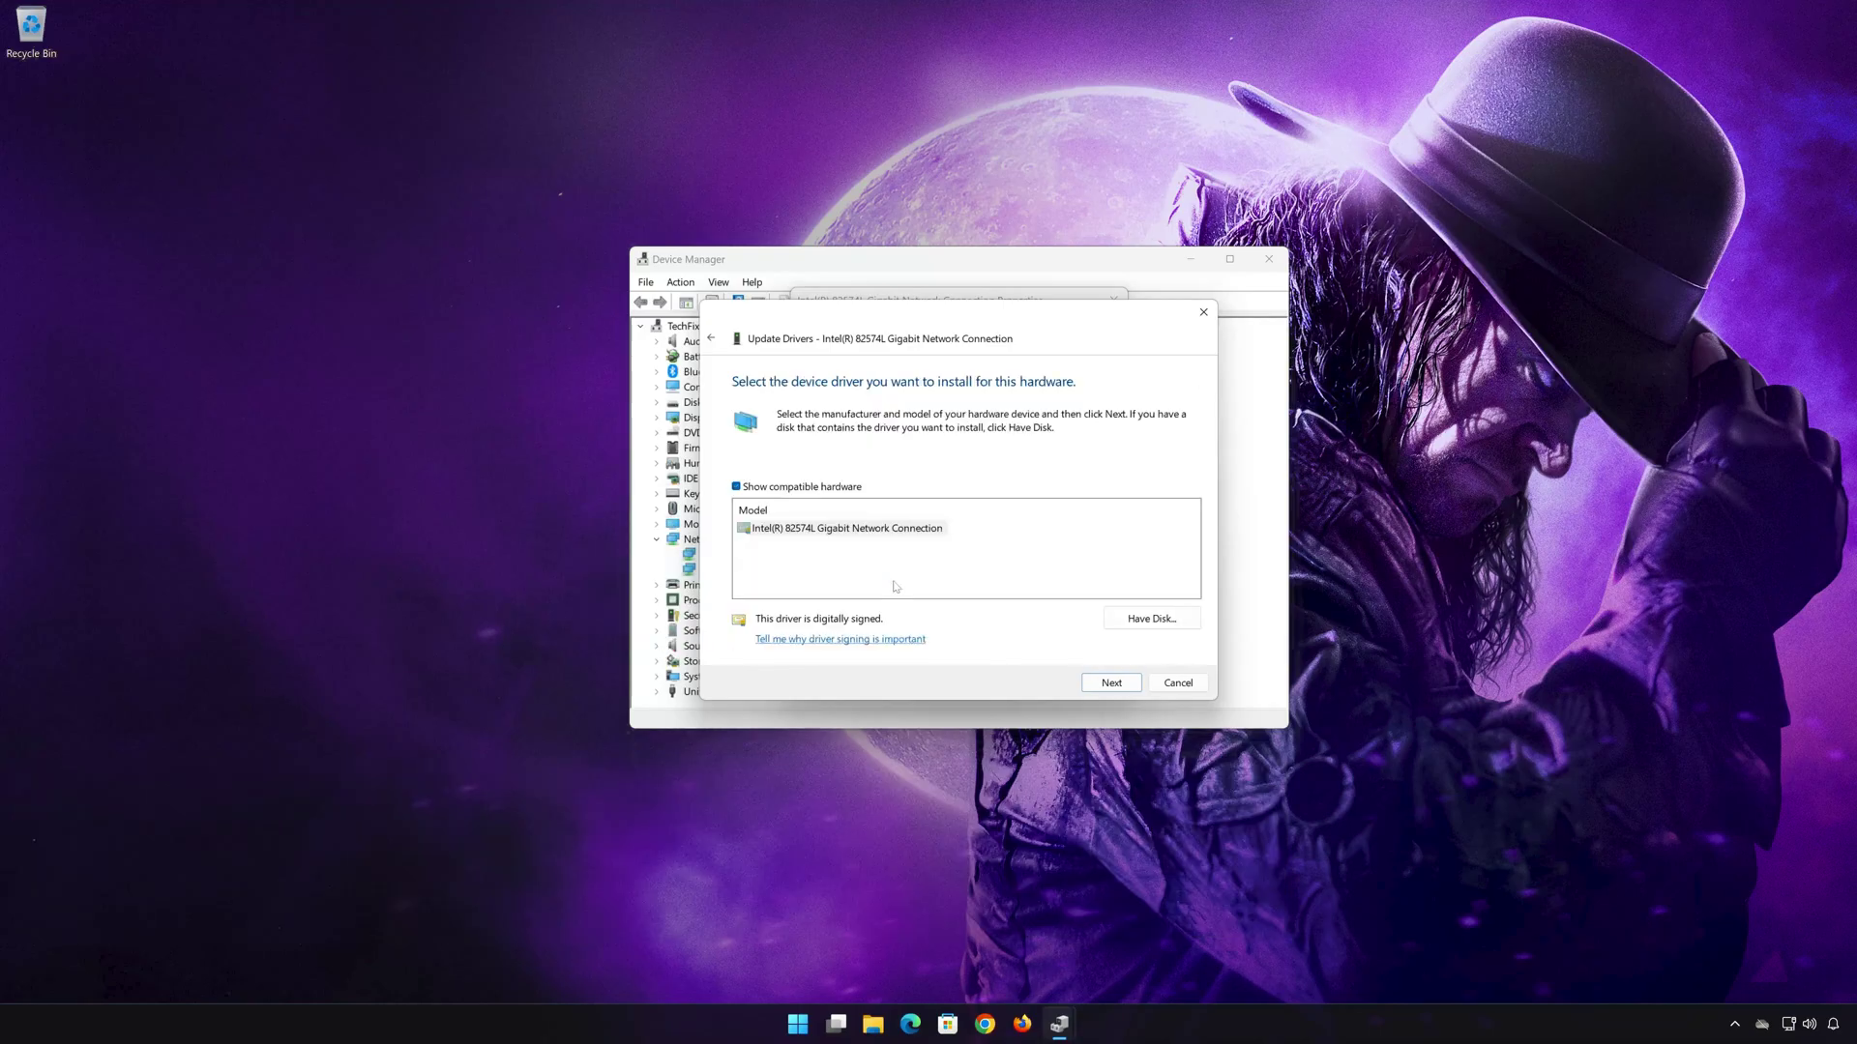
pyautogui.click(803, 532)
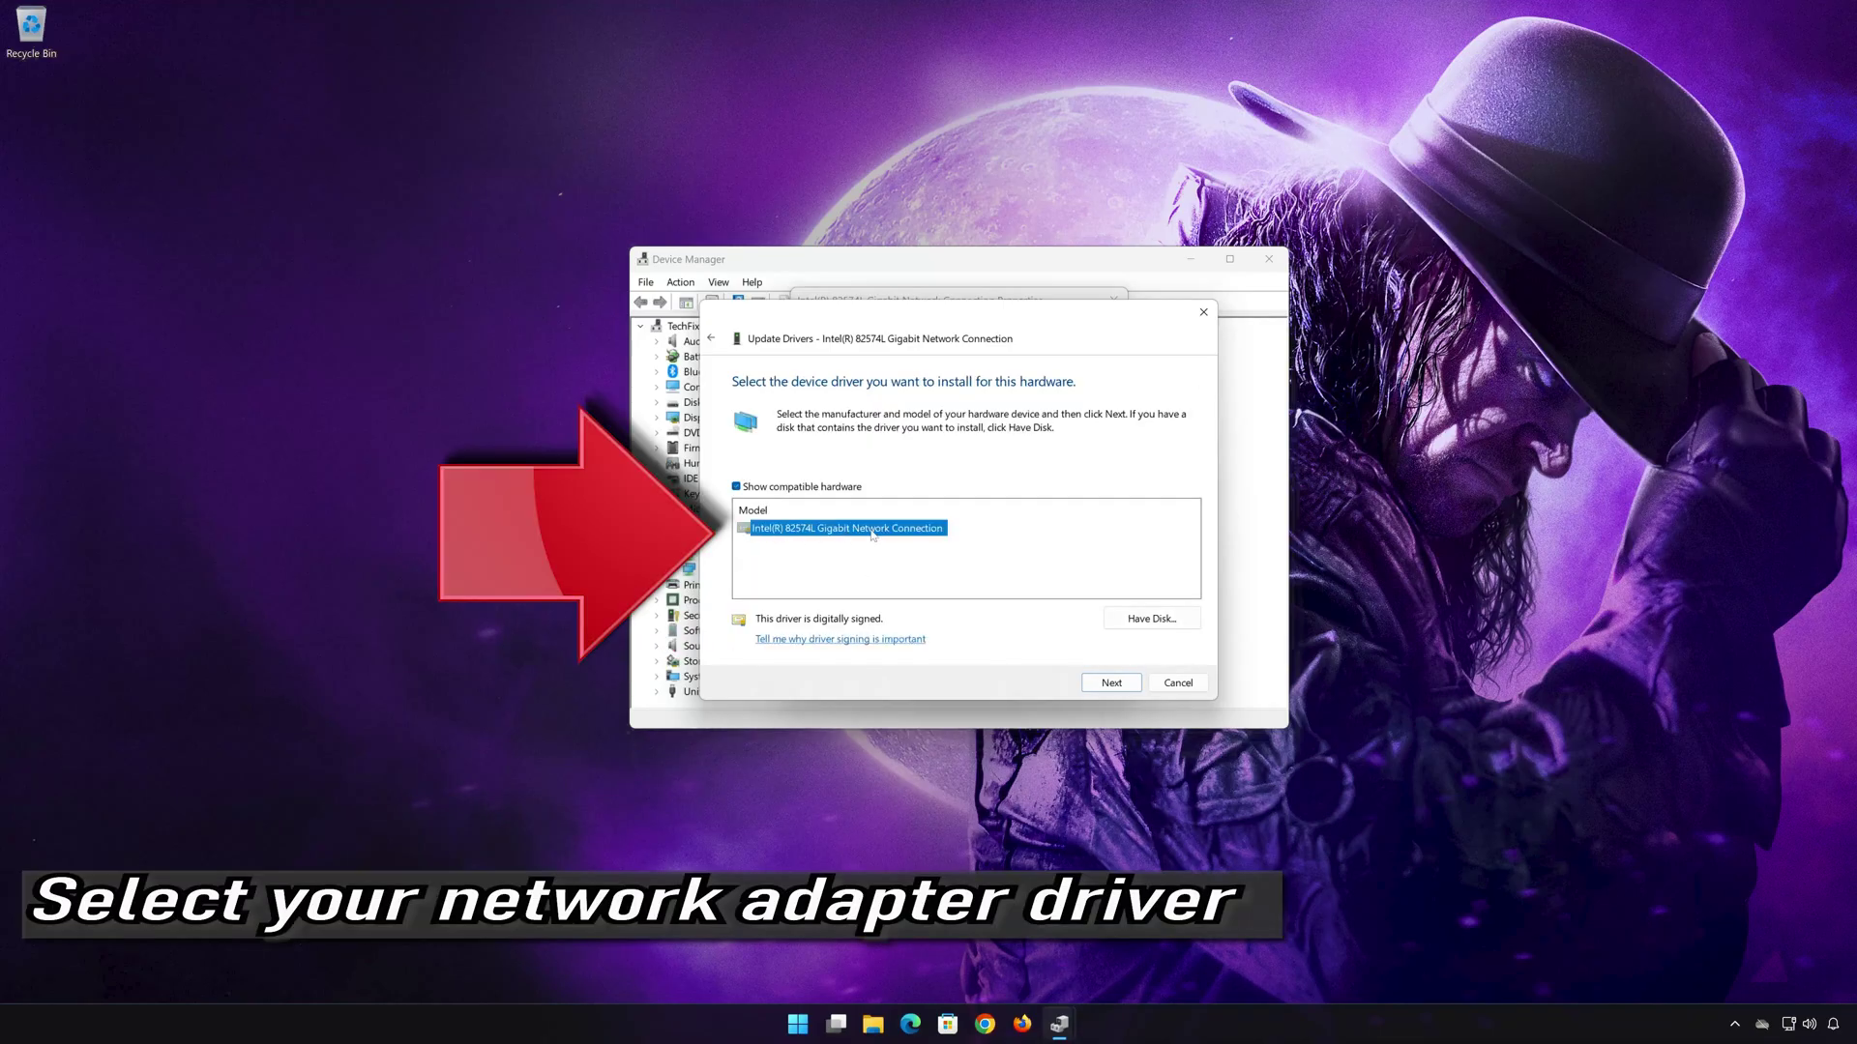
pyautogui.click(1112, 684)
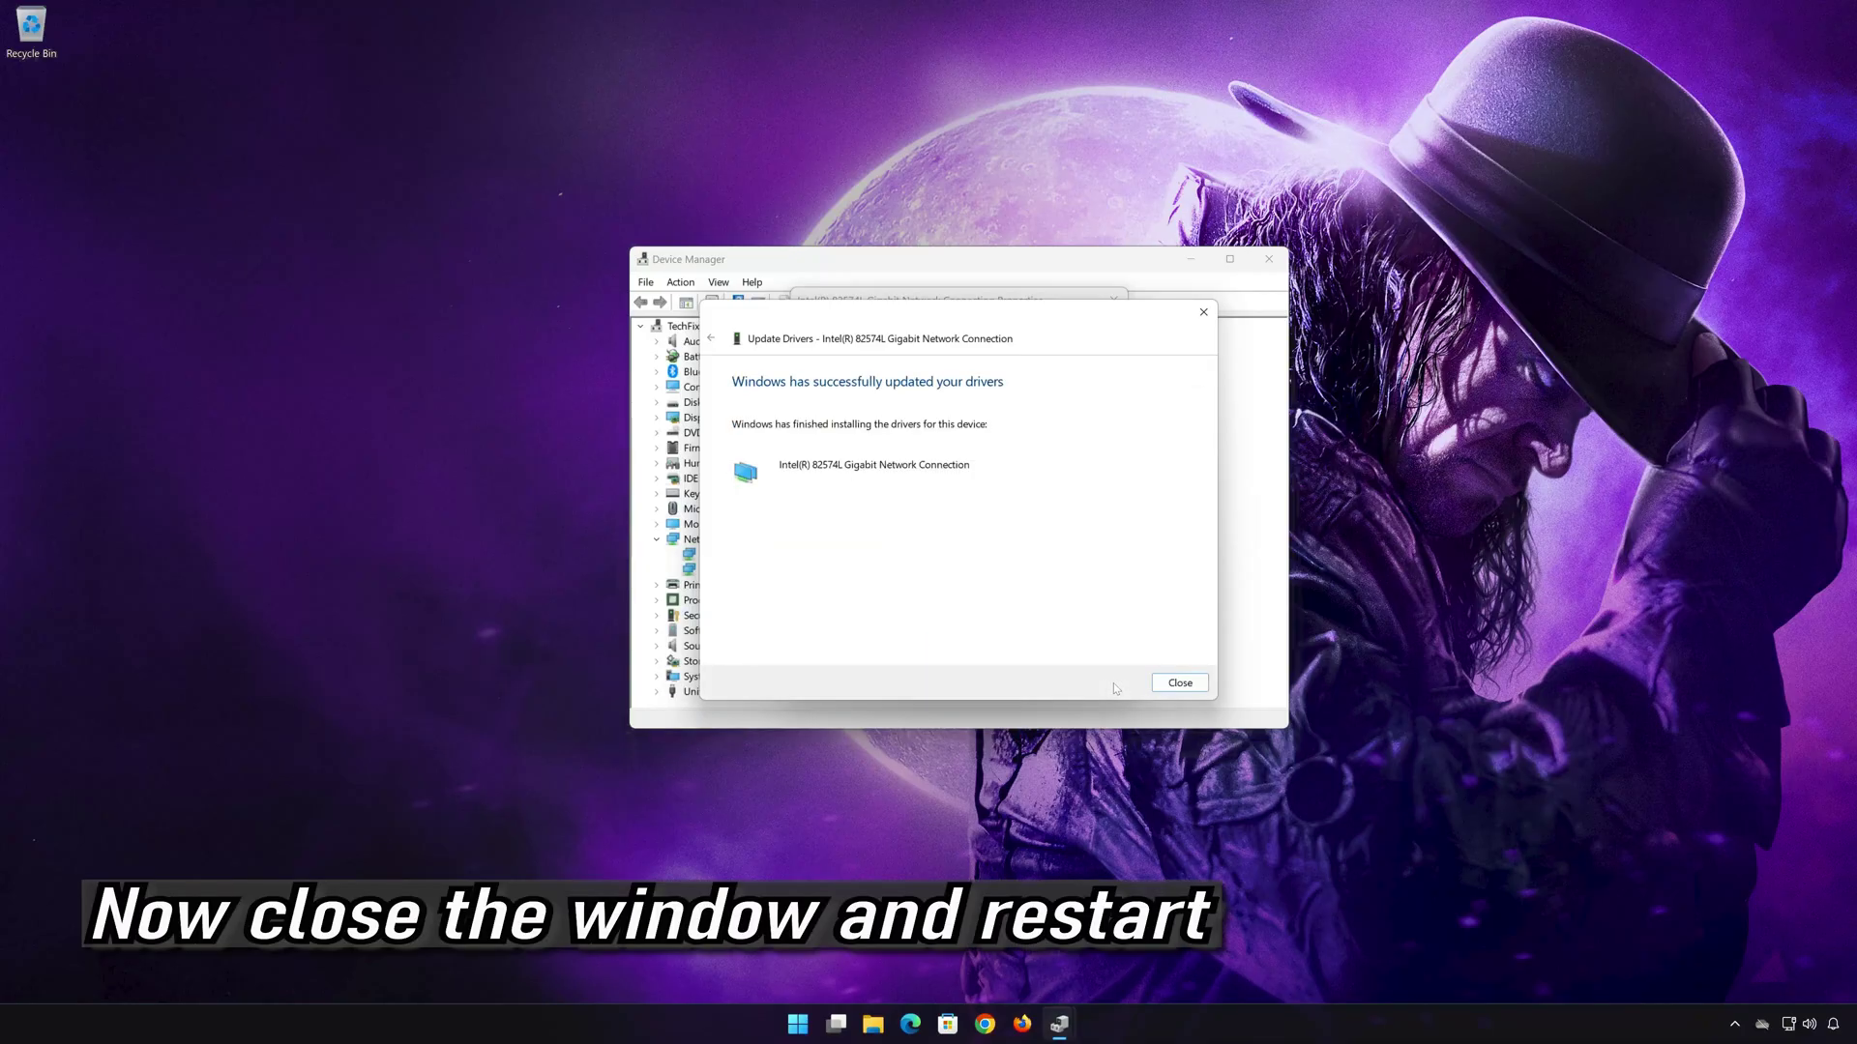
pyautogui.click(1178, 684)
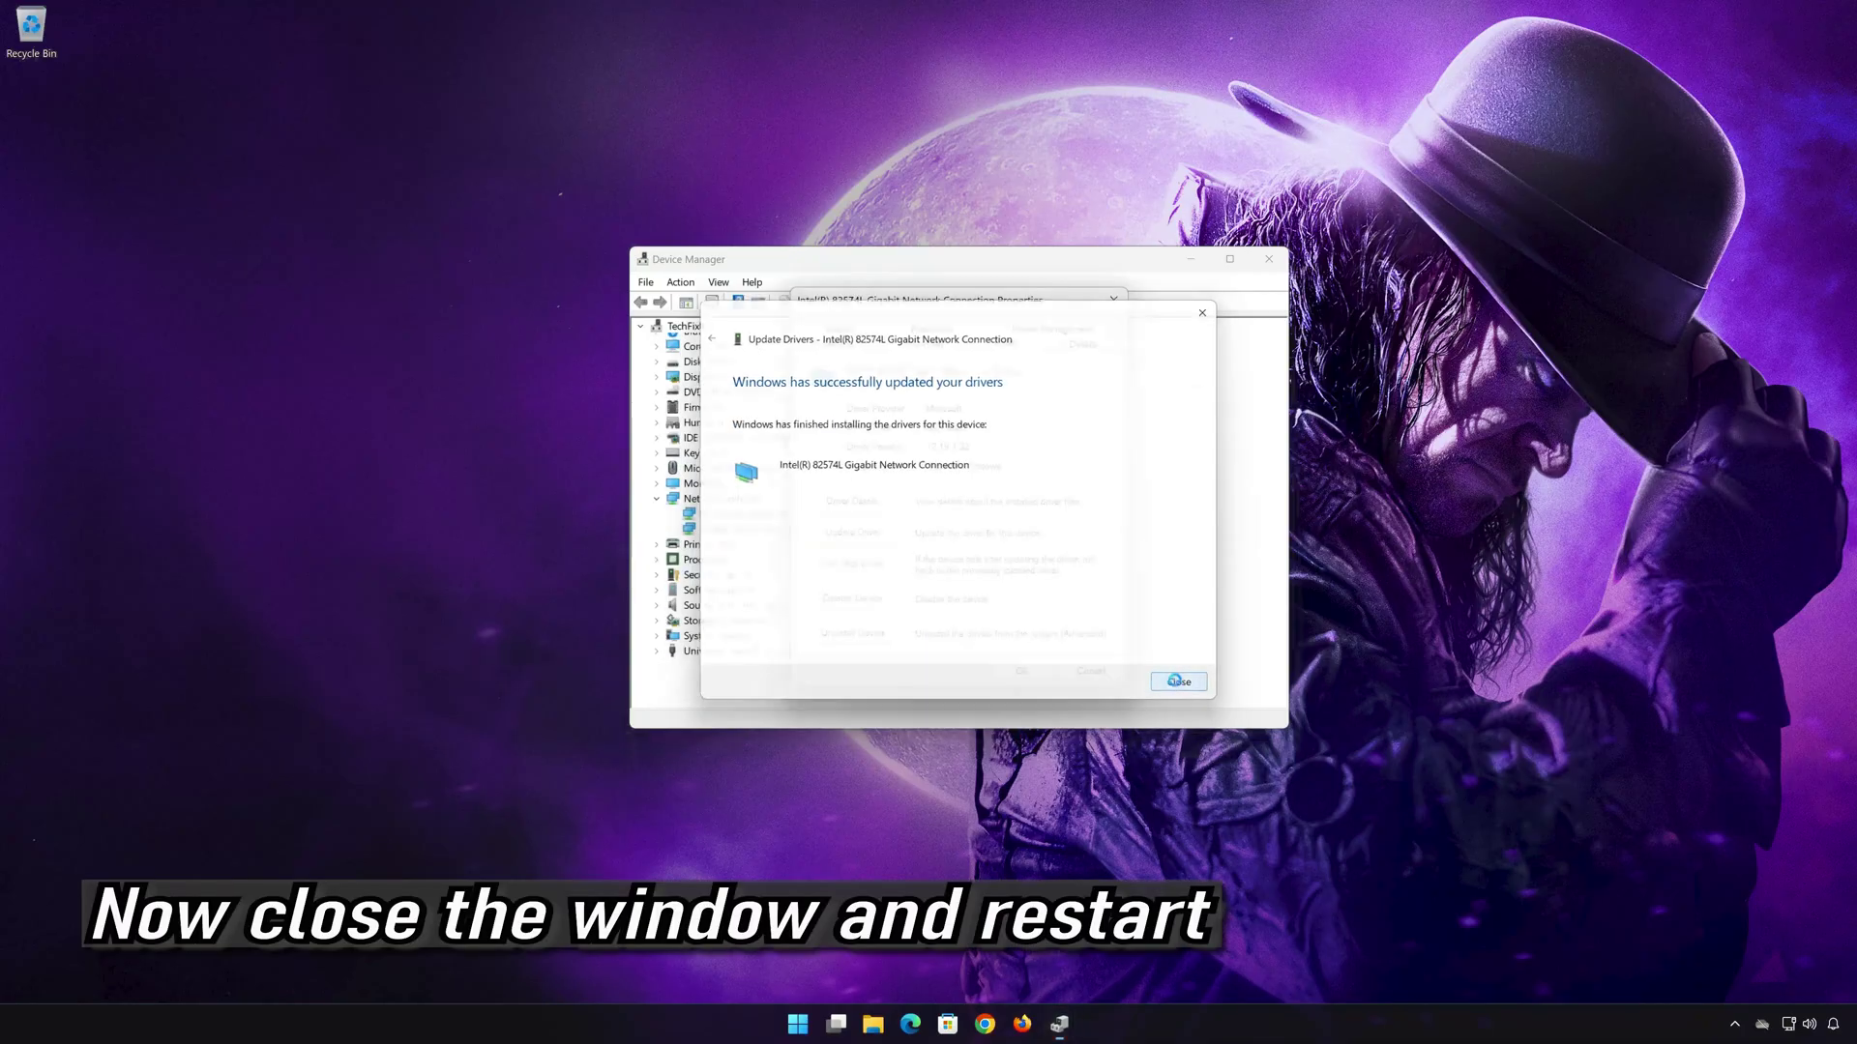
# Close the adapter properties and Device Manager, and restart the computer.
pyautogui.click(1025, 671)
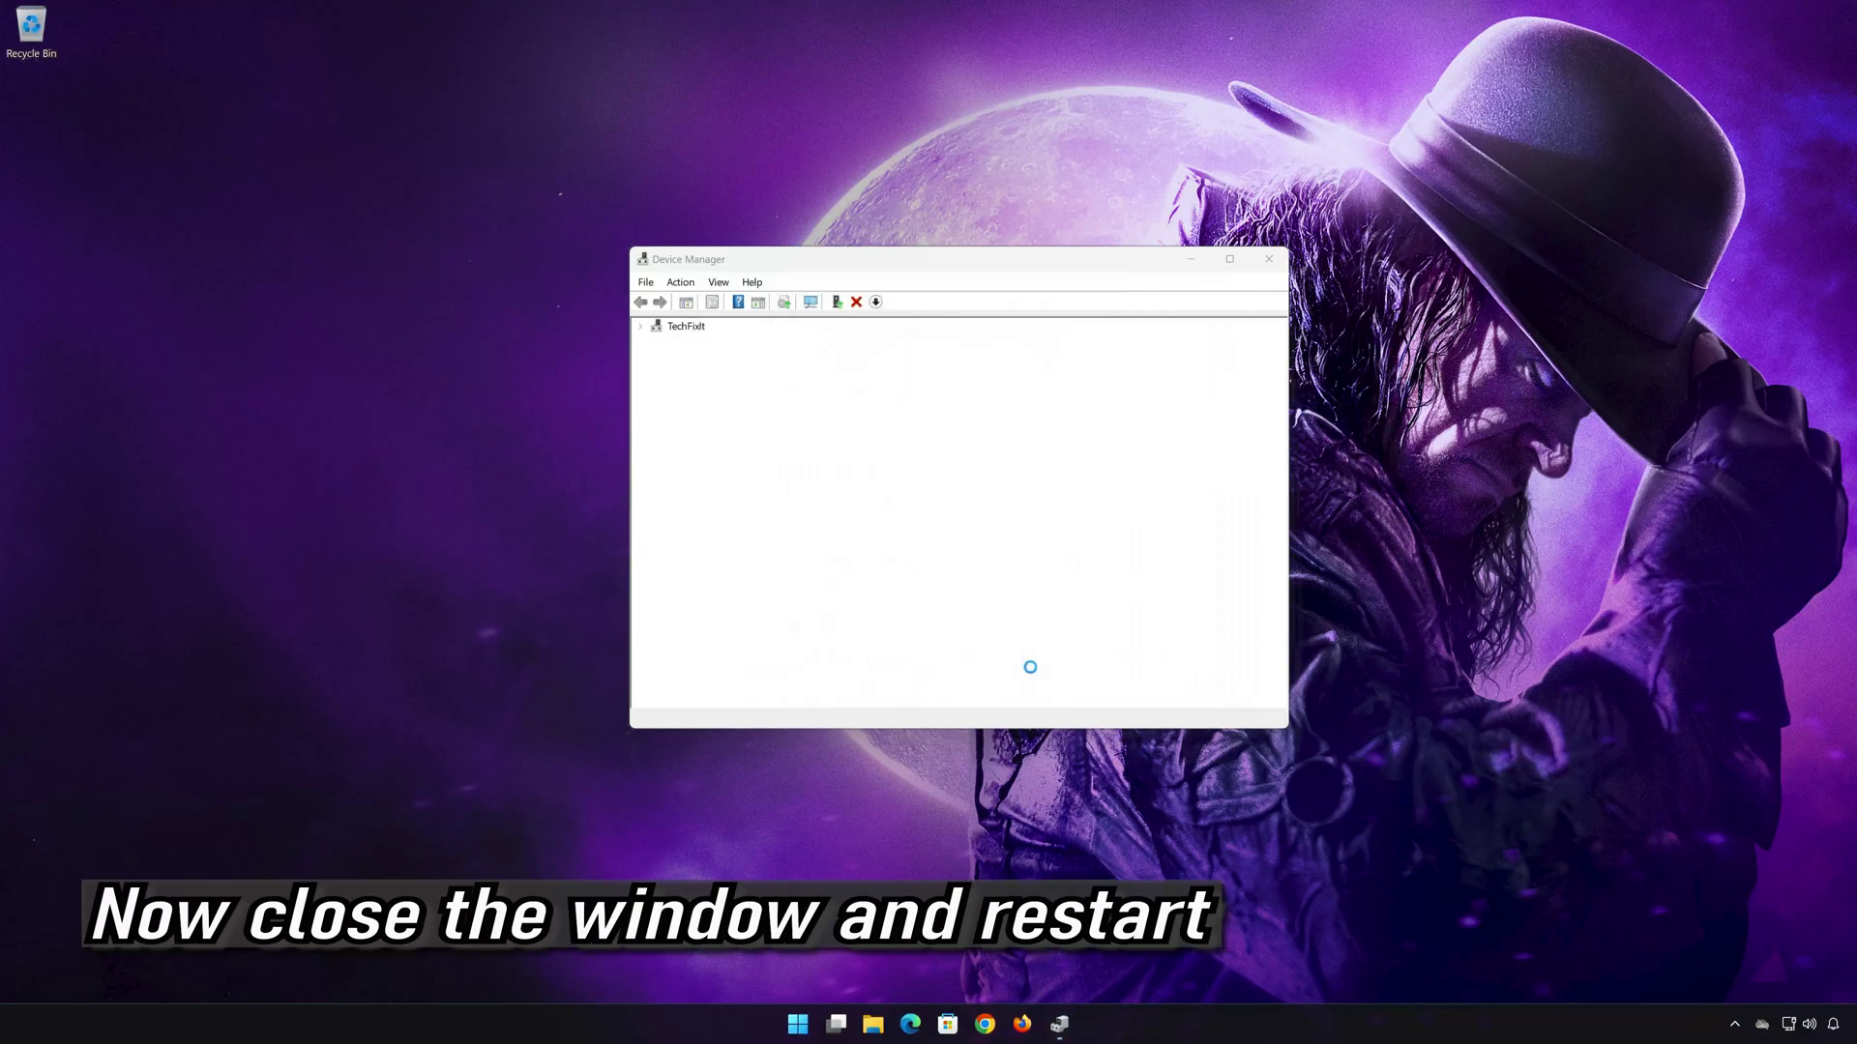
pyautogui.click(1269, 258)
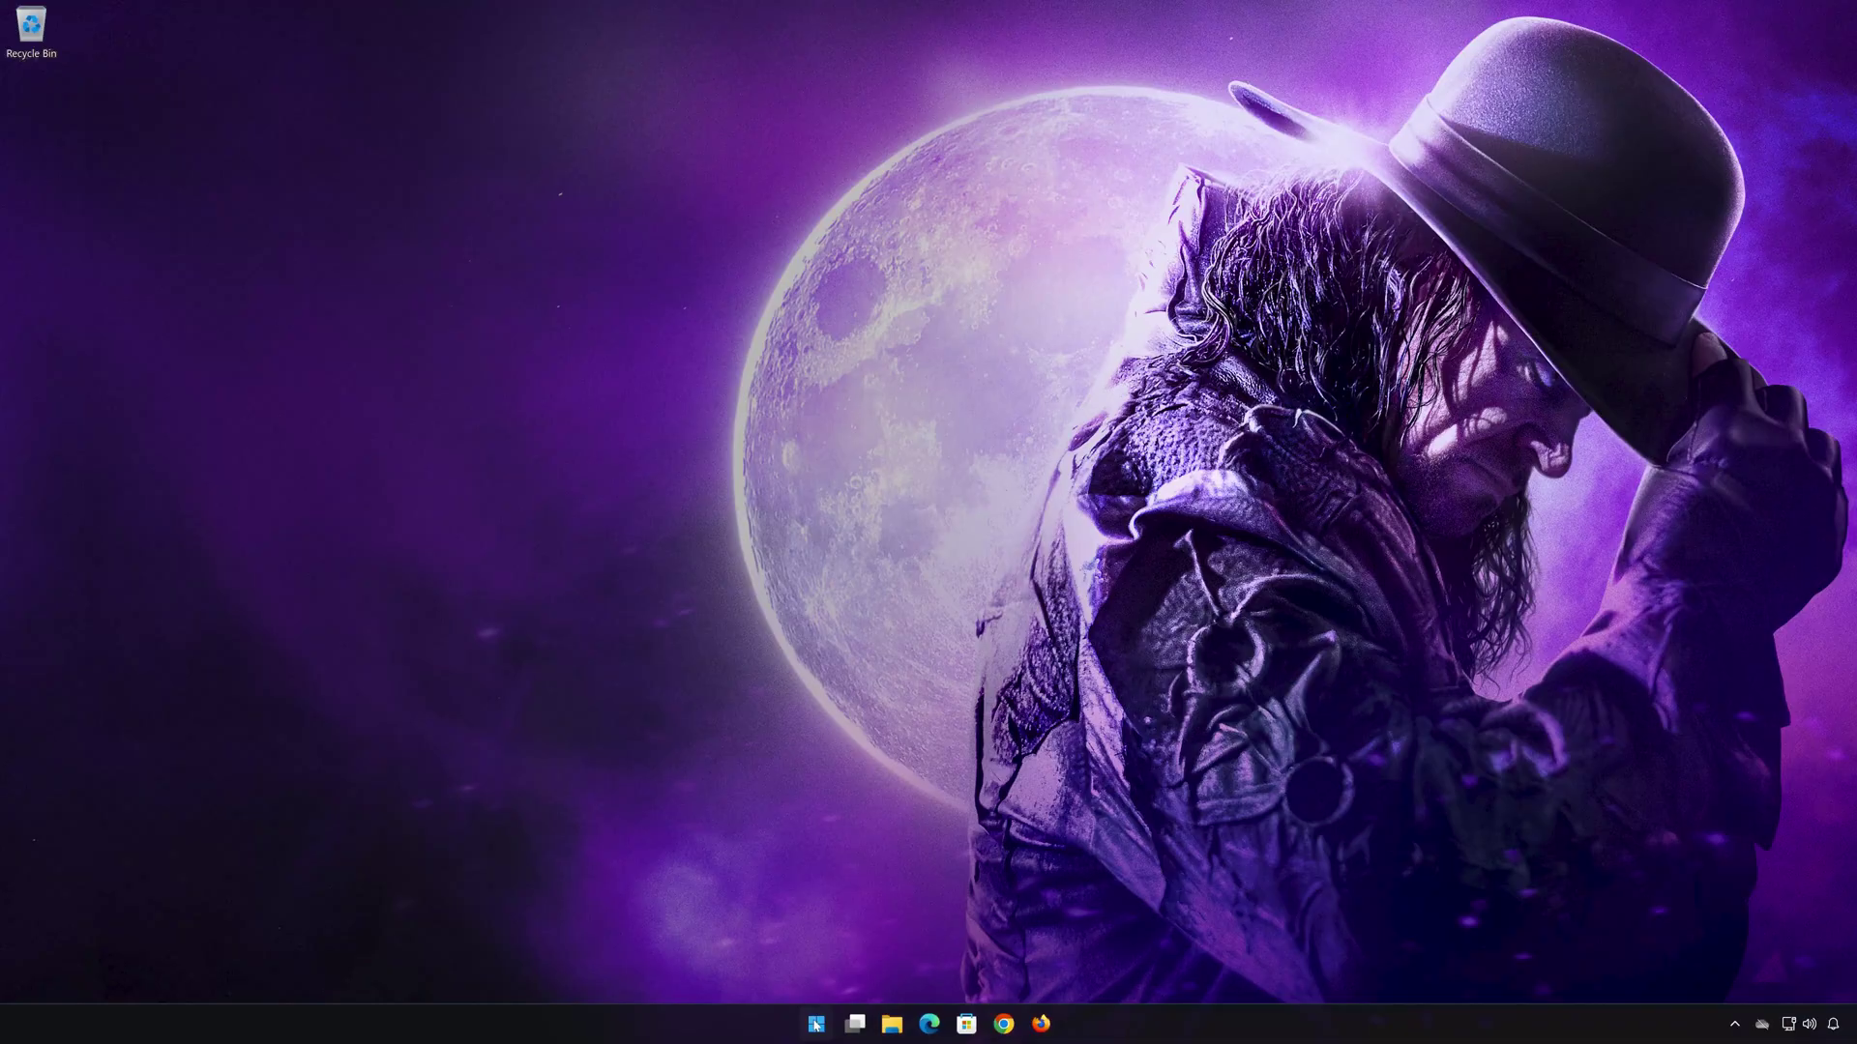
pyautogui.click(816, 1023)
pyautogui.click(1140, 965)
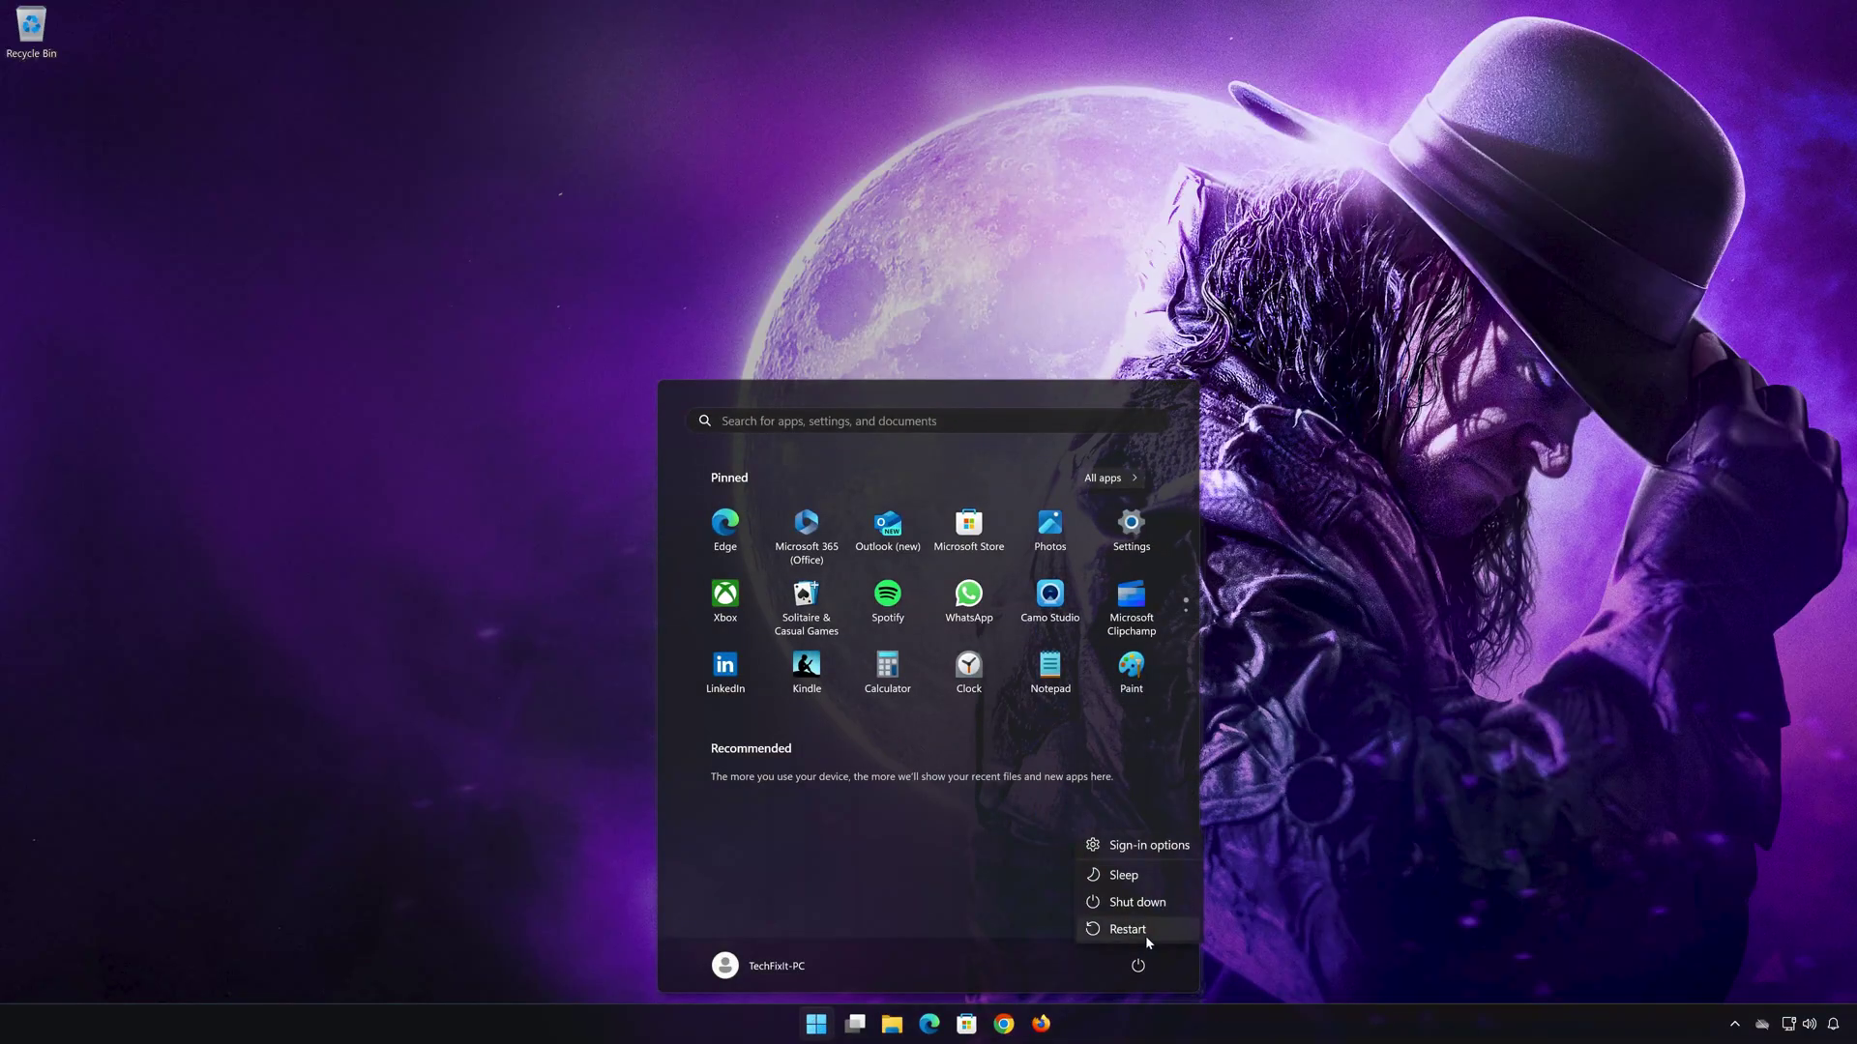
pyautogui.click(1136, 931)
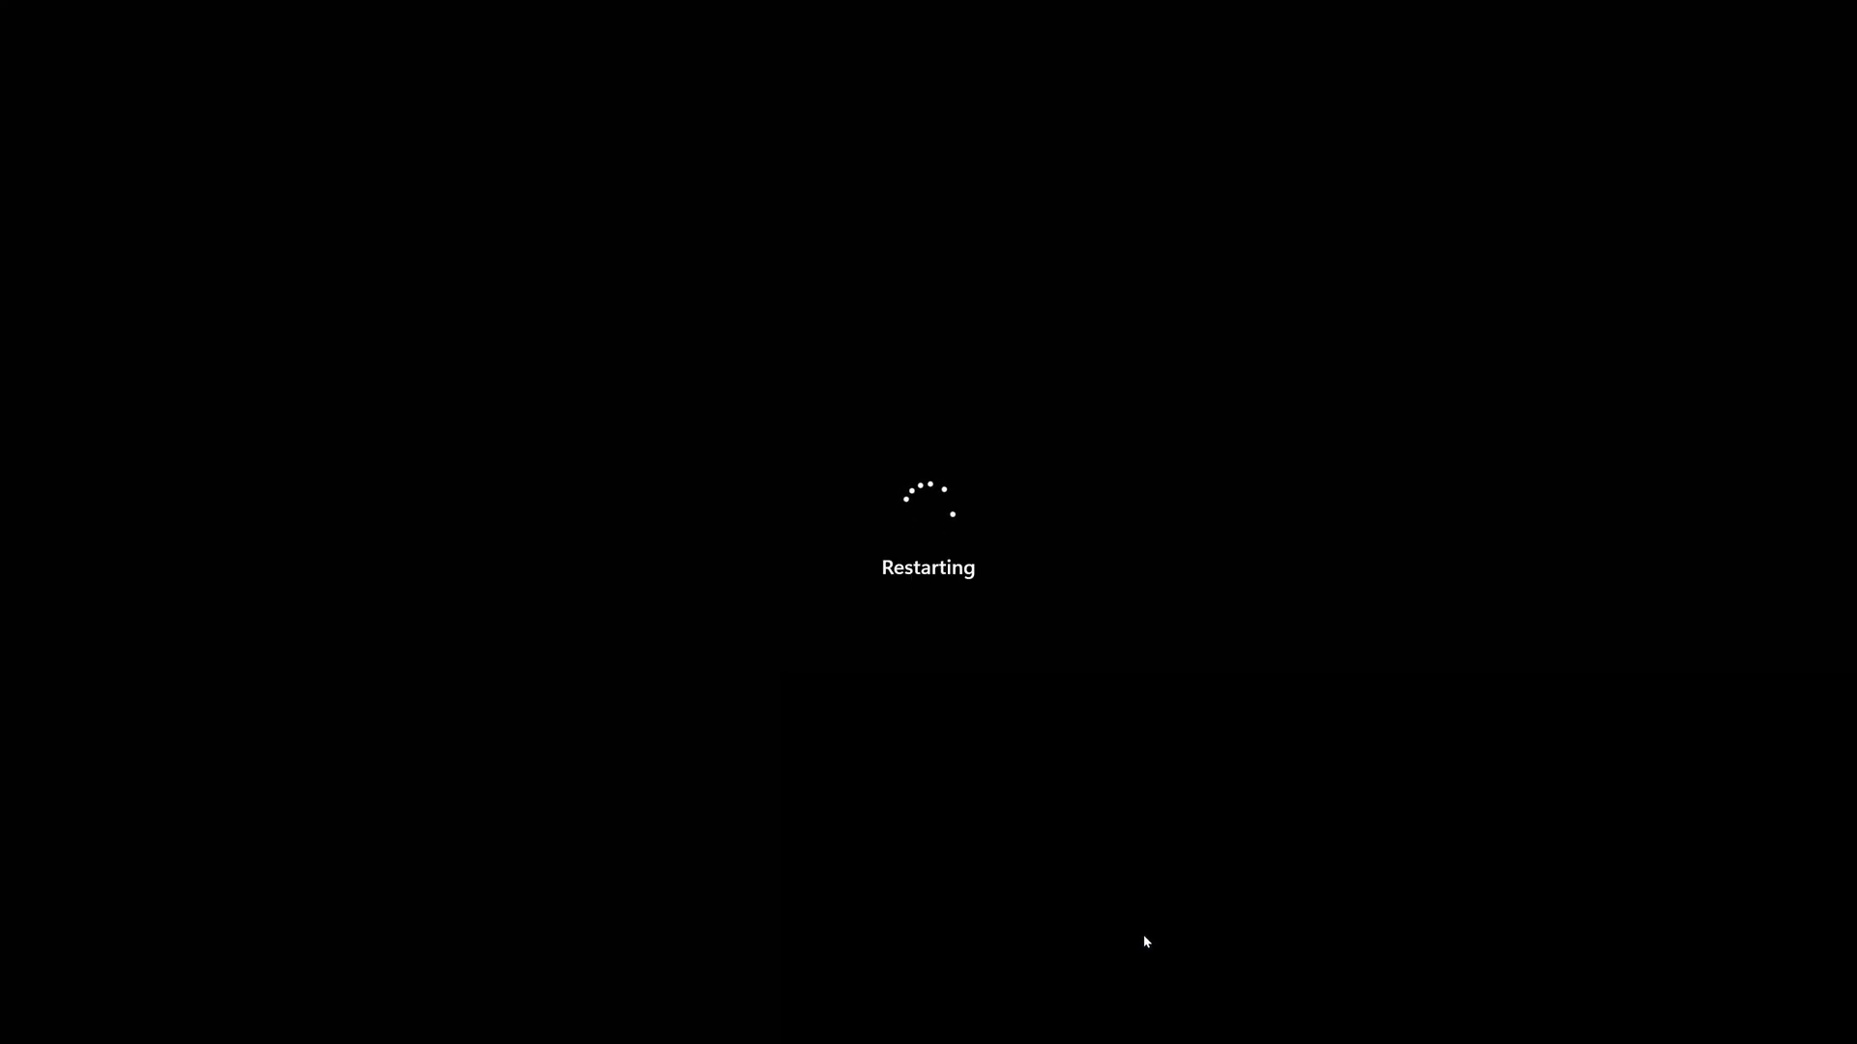